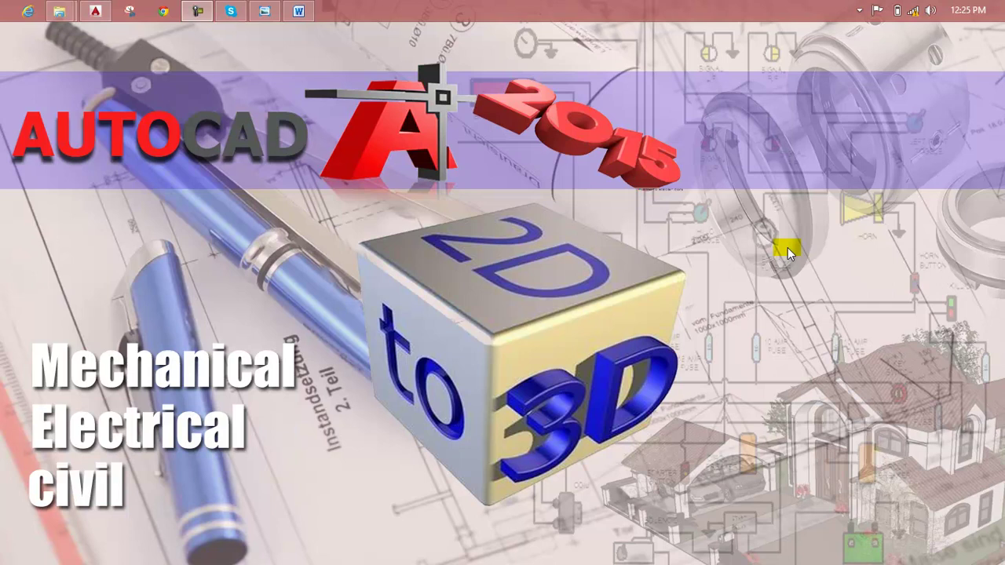
- Review the Lesson 116 notes and the full-screen valve stem reference image
left_click(298, 11)
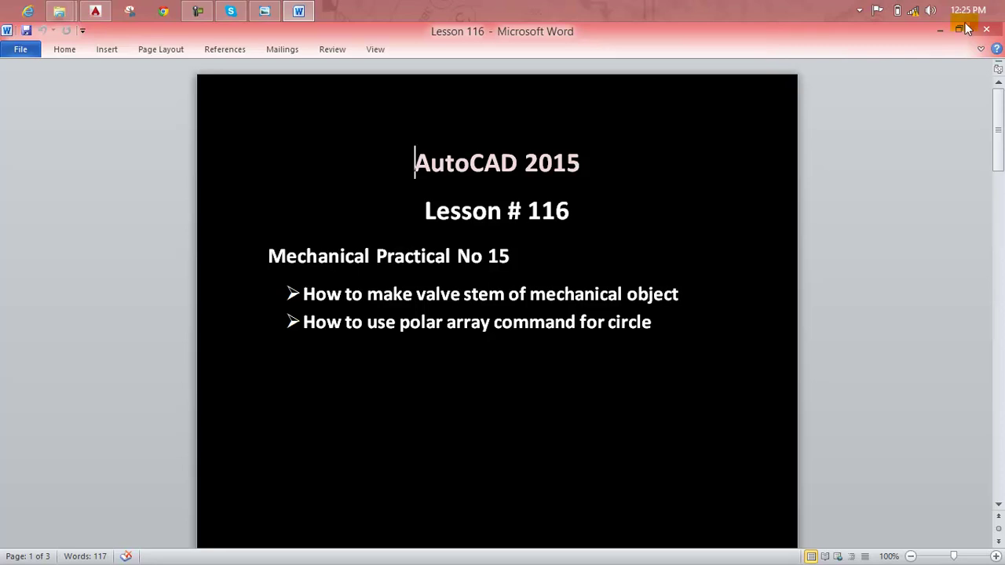
left_click(946, 38)
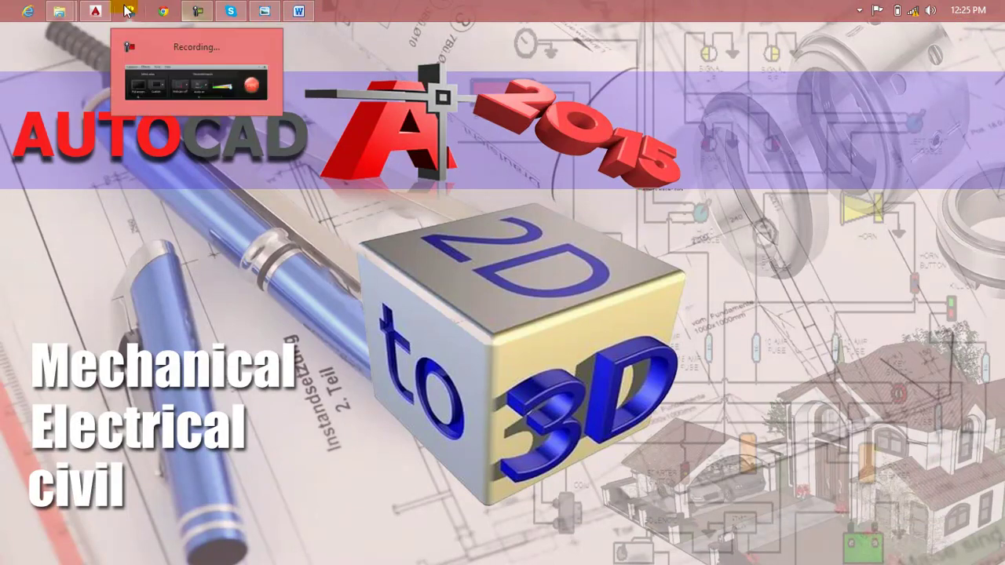
left_click(264, 8)
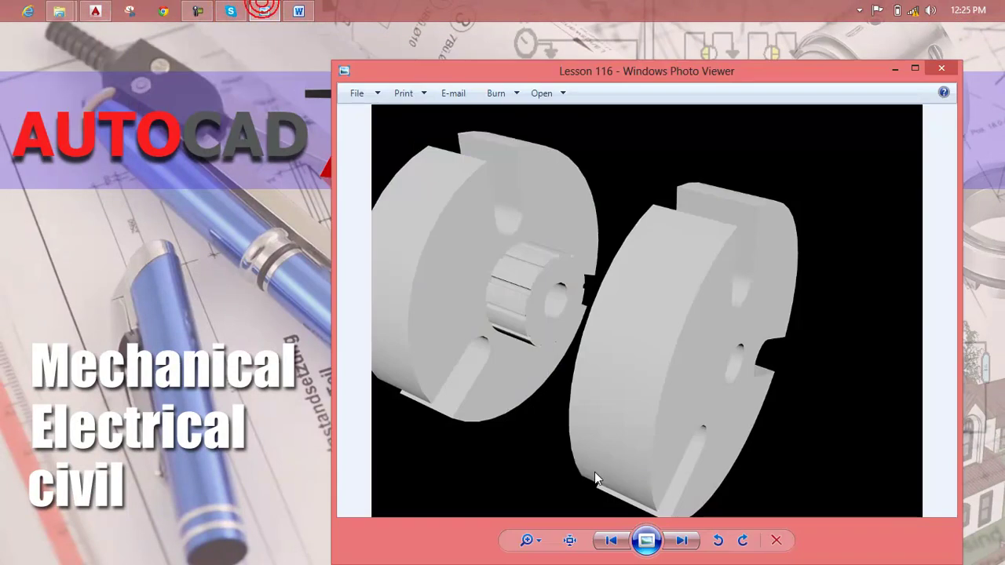
left_click(915, 68)
scroll(541, 278, "up", 1)
scroll(541, 278, "up", 1)
scroll(541, 278, "down", 2)
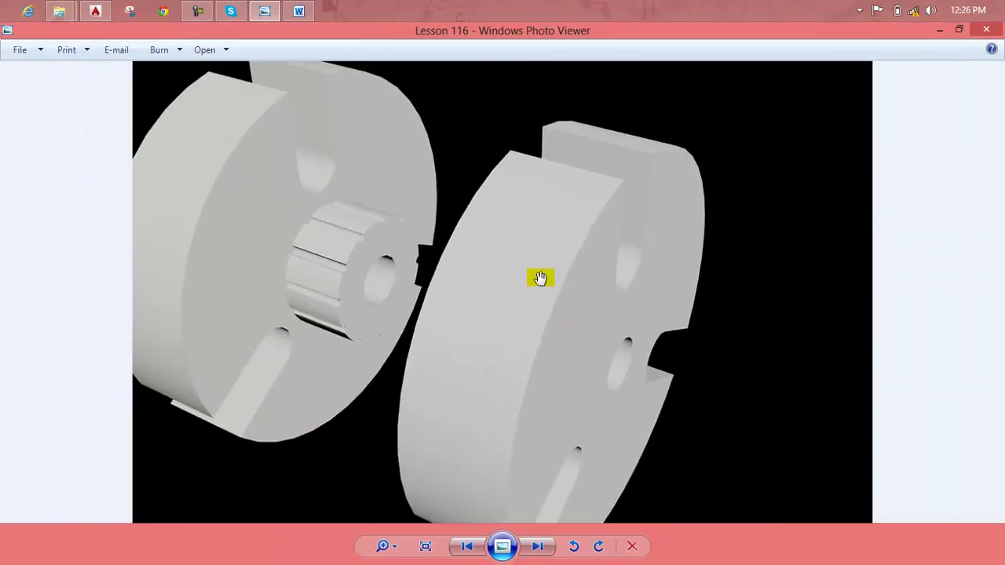
left_click(940, 32)
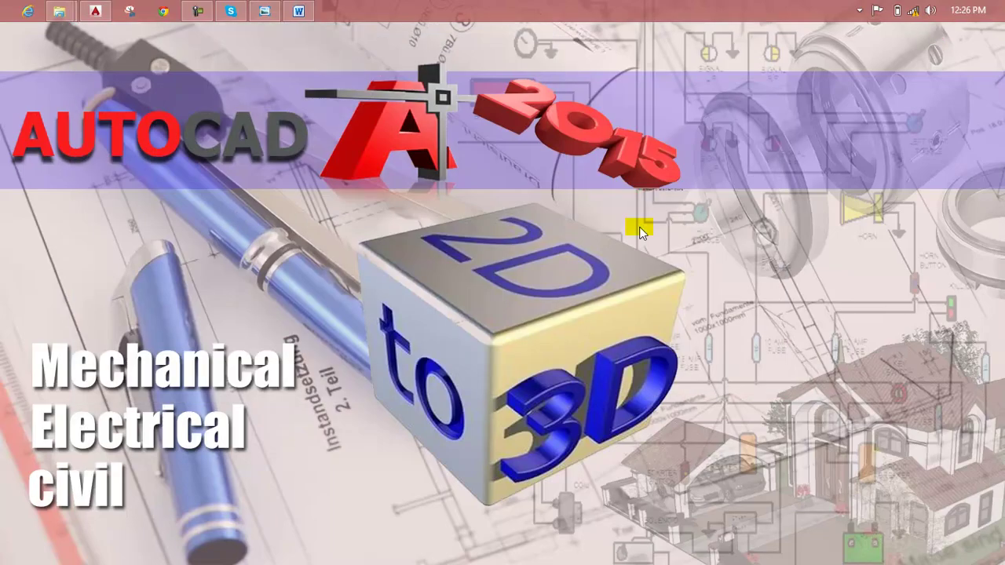
- Back in AutoCAD, set the view to Top, then to SW Isometric
left_click(95, 11)
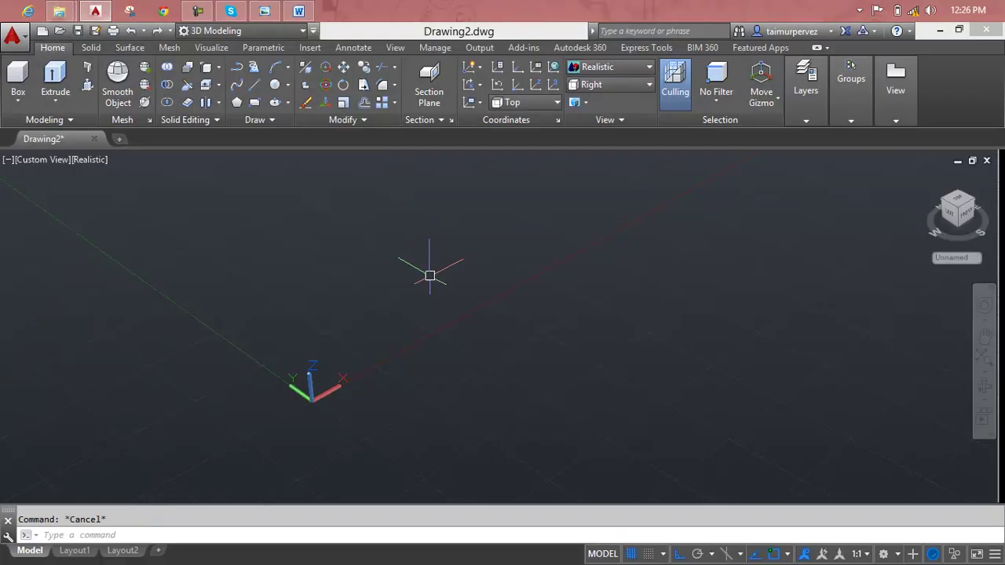
left_click(67, 160)
left_click(87, 197)
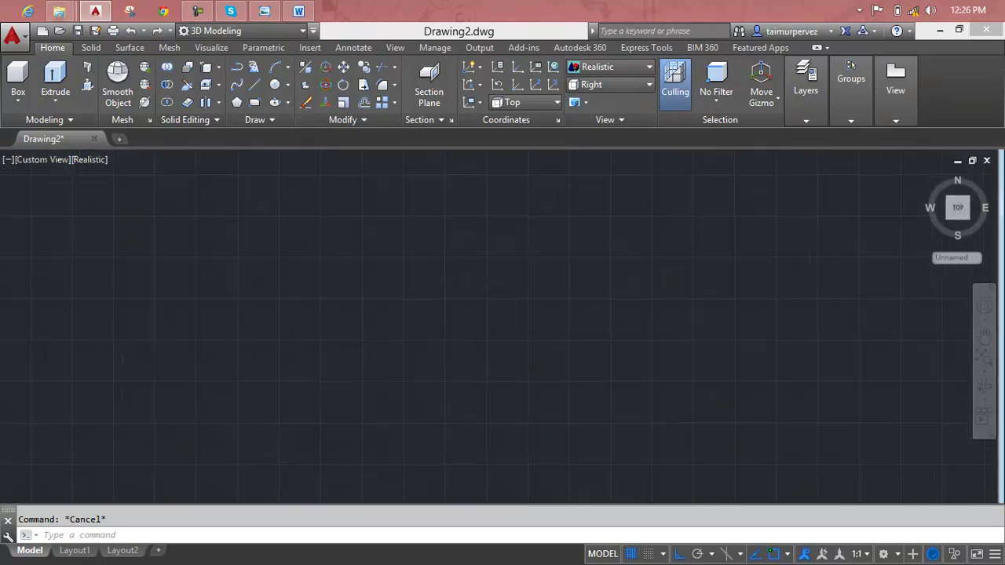
left_click(24, 160)
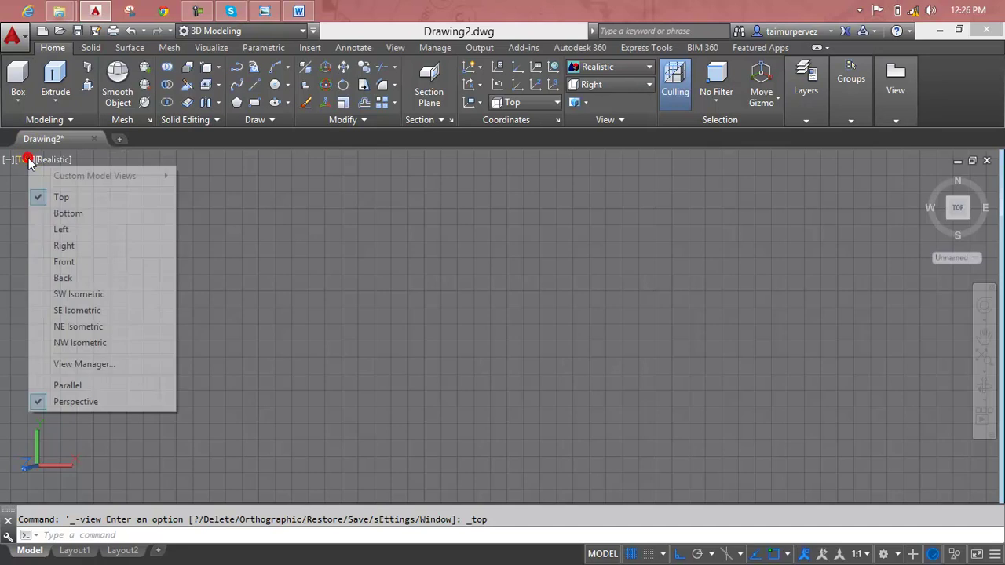
left_click(58, 198)
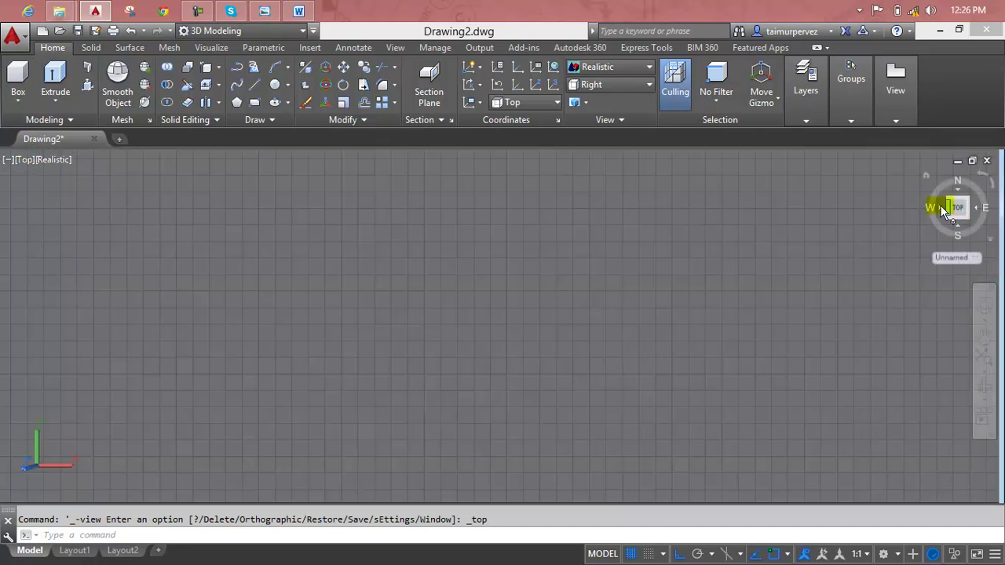
left_click(926, 179)
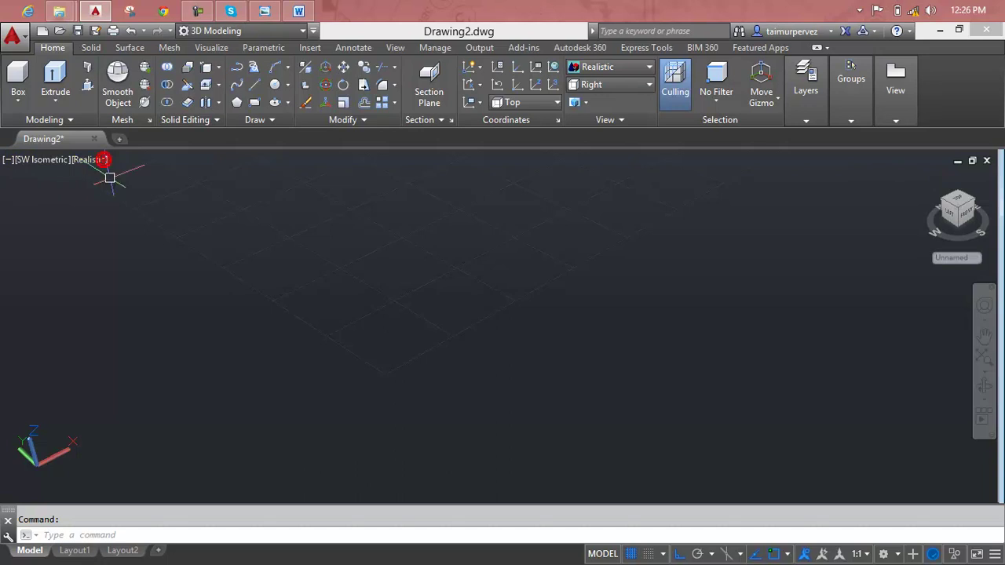
- Keep the Realistic visual style and close Drawing2 without saving changes
left_click(88, 160)
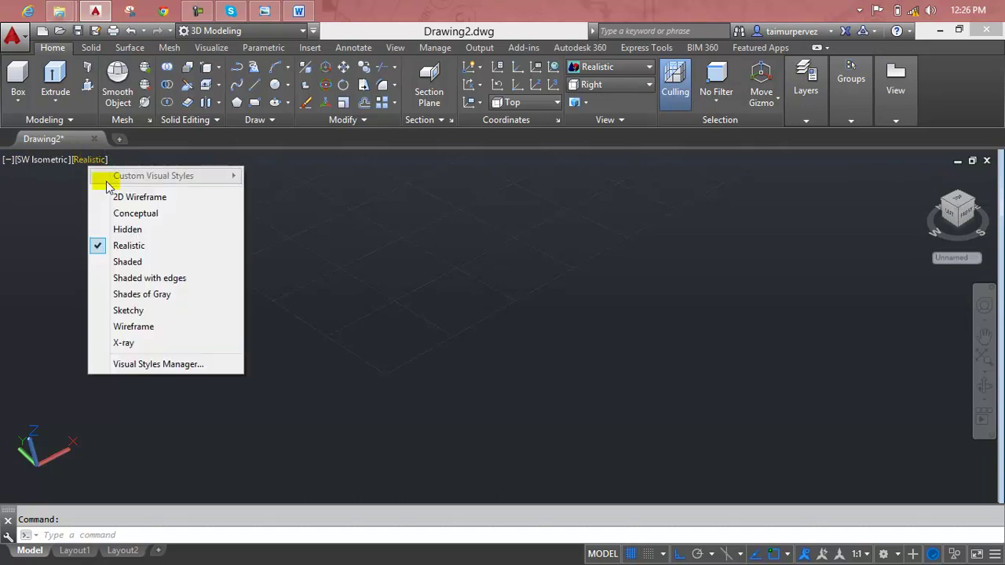
left_click(987, 163)
left_click(988, 163)
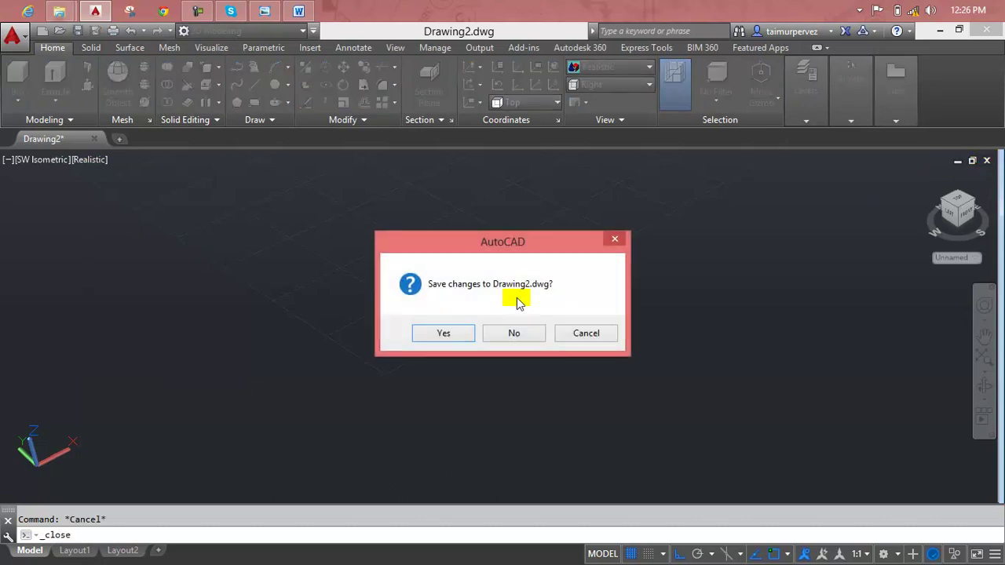
left_click(515, 335)
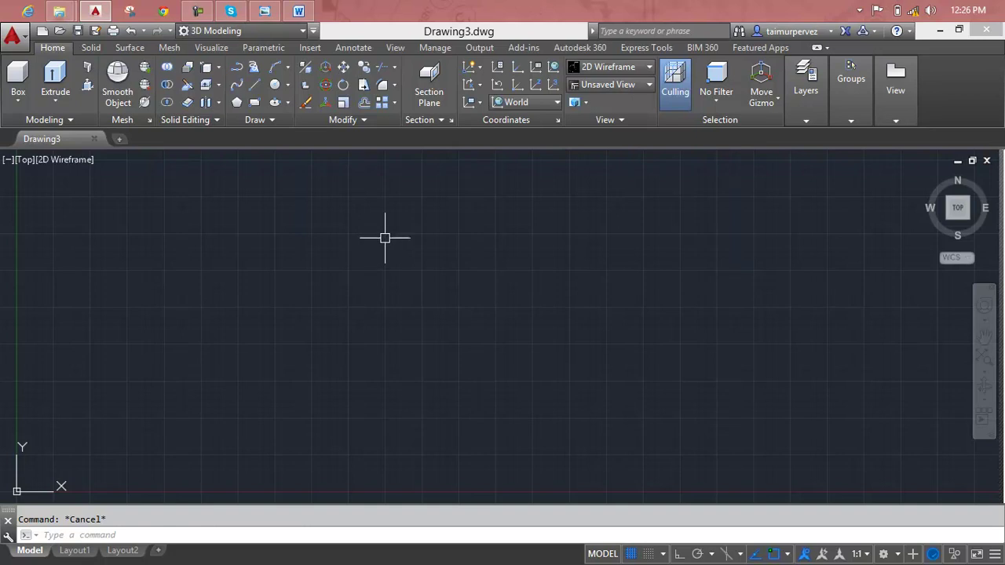
type("un")
key("Return")
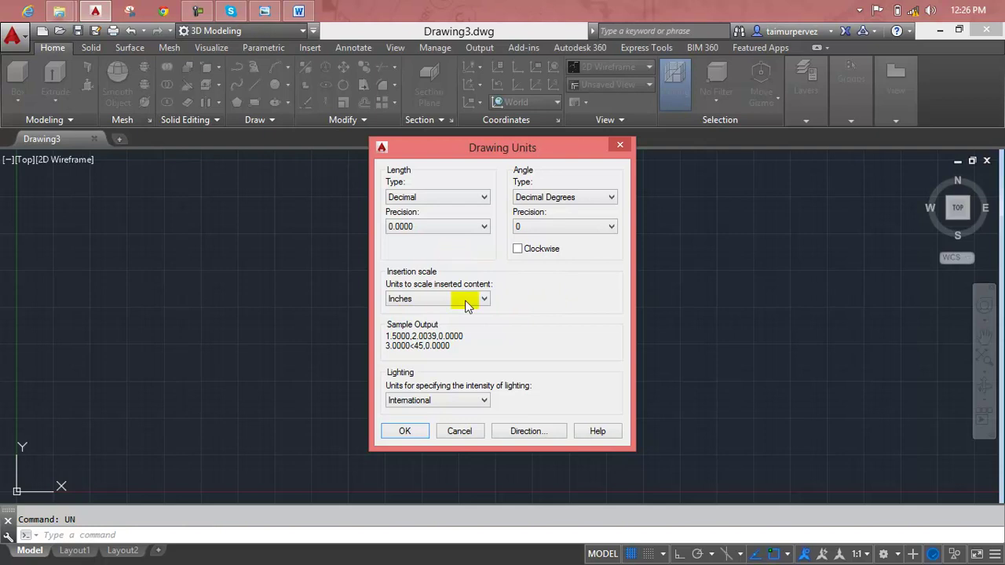
left_click(418, 437)
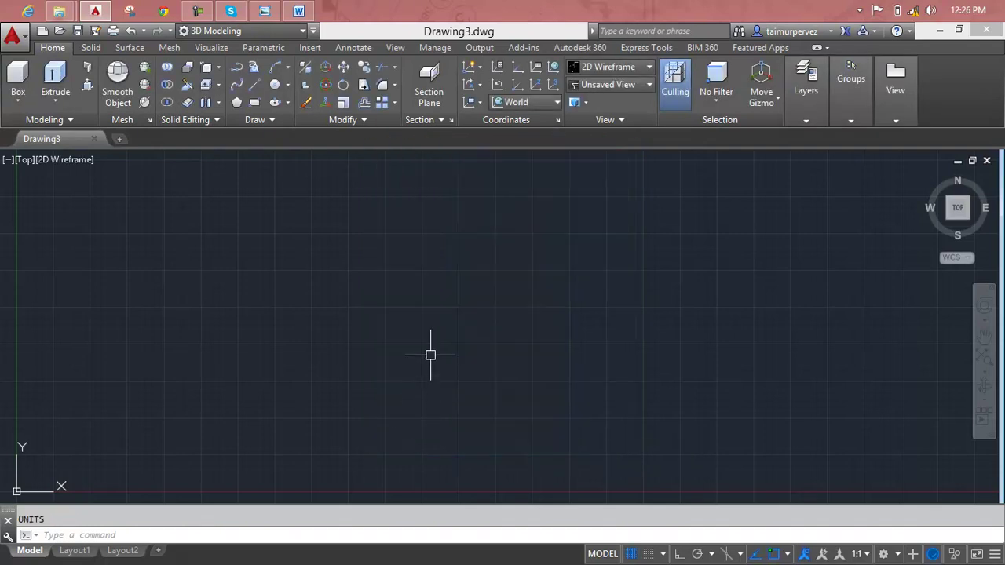
key("Escape")
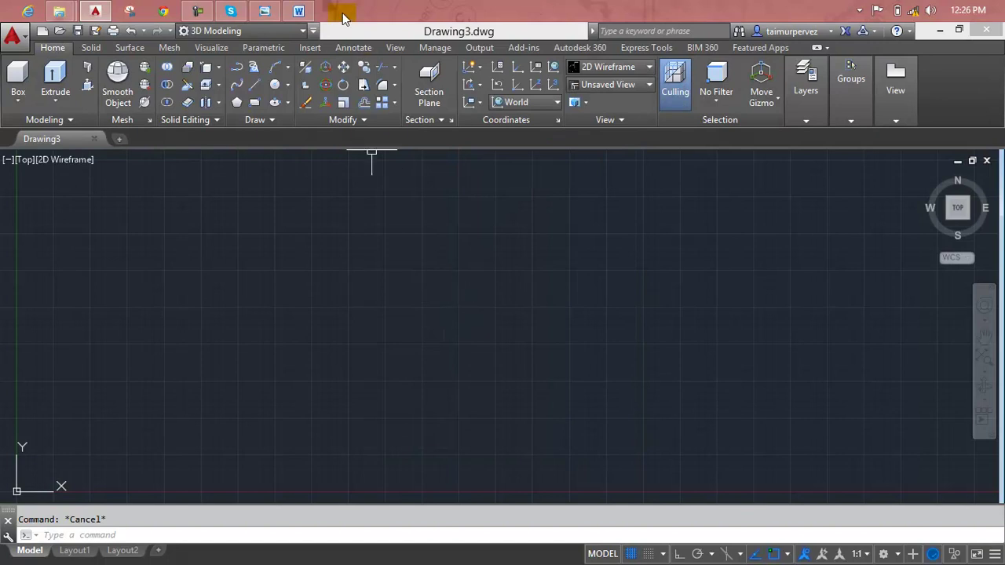
left_click(305, 8)
left_click(300, 10)
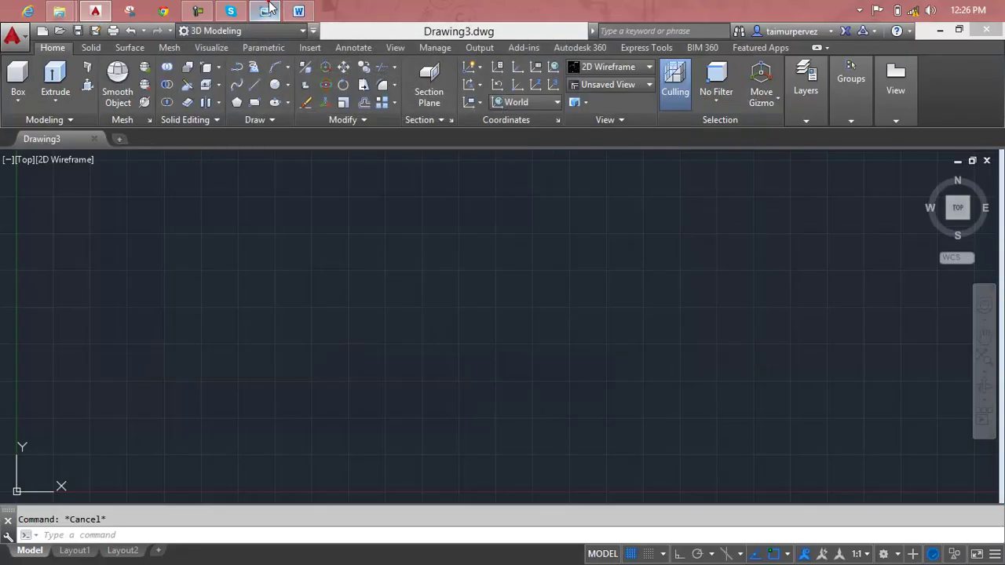
left_click(267, 8)
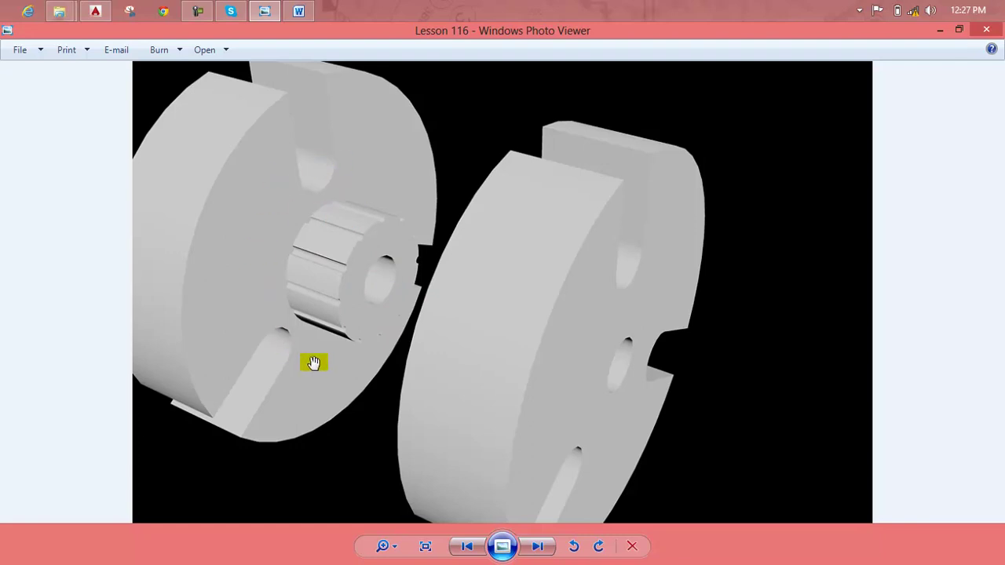
mouse_move(298, 11)
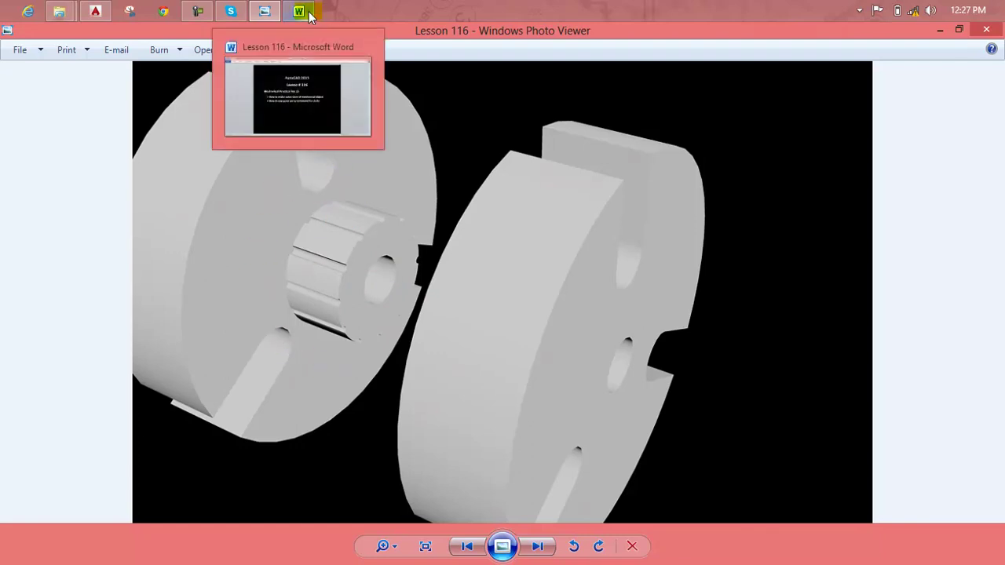
left_click(309, 16)
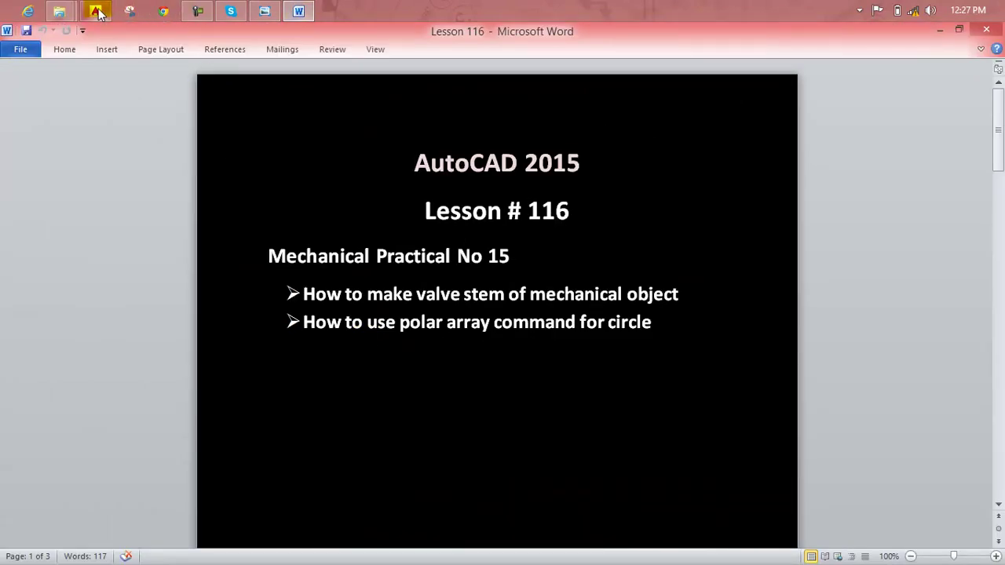
left_click(96, 12)
- Draw the outer circle of the disc with radius 10
type("c")
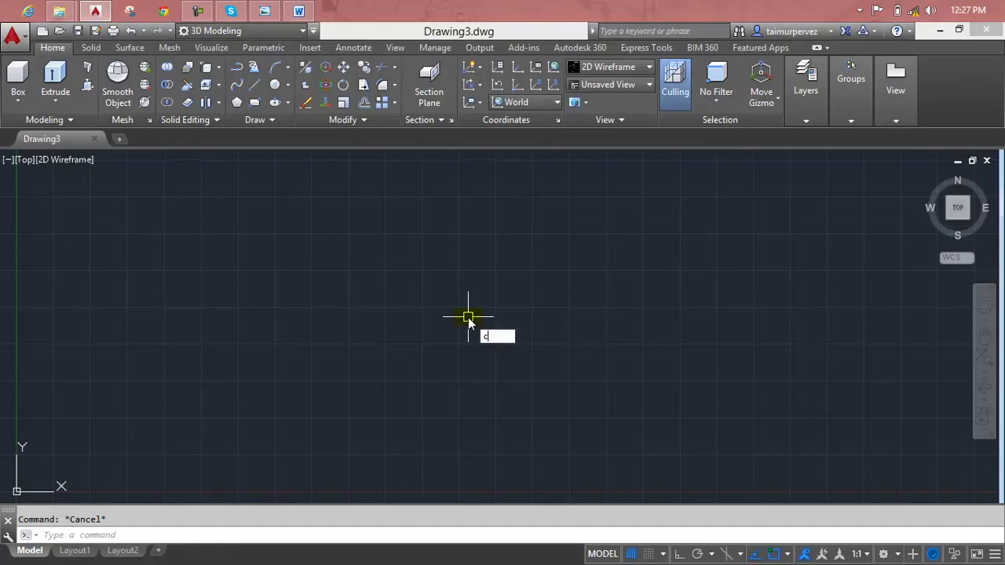
key("Return")
left_click(394, 265)
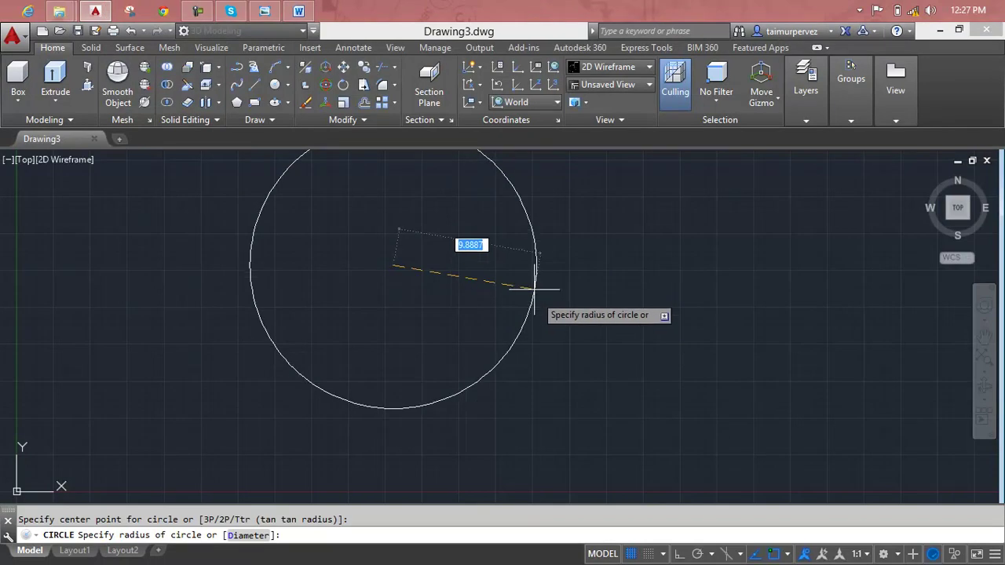
scroll(535, 308, "down", 1)
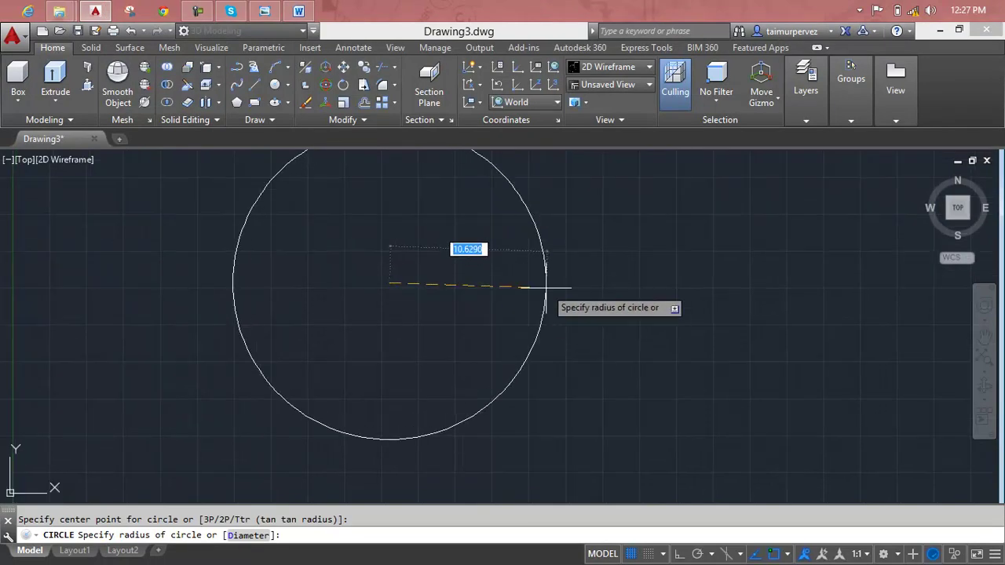
type("10")
key("Return")
scroll(543, 287, "down", 2)
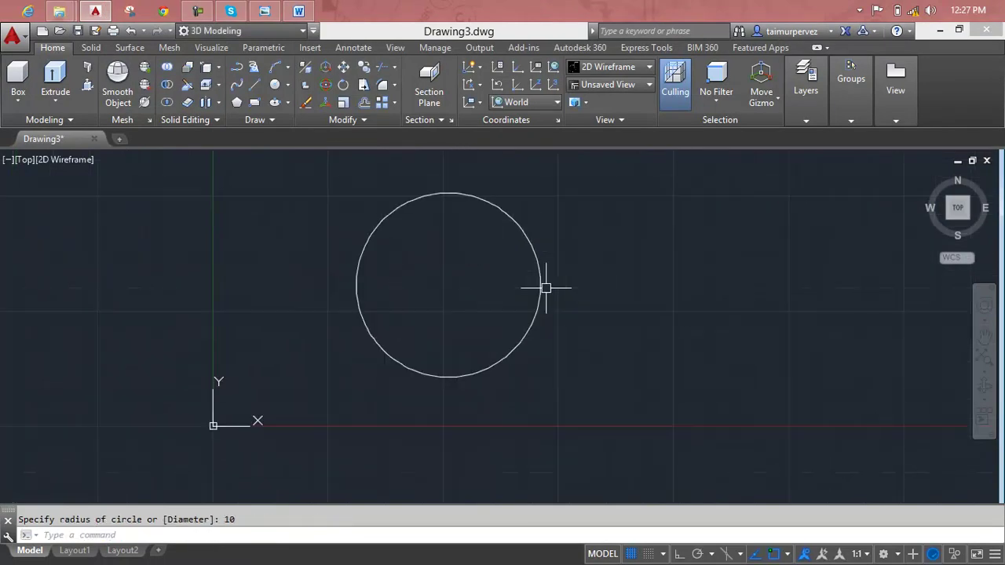
key("Escape")
- Draw a concentric inner circle of radius 2 and check the reference image
key("Return")
left_click(454, 304)
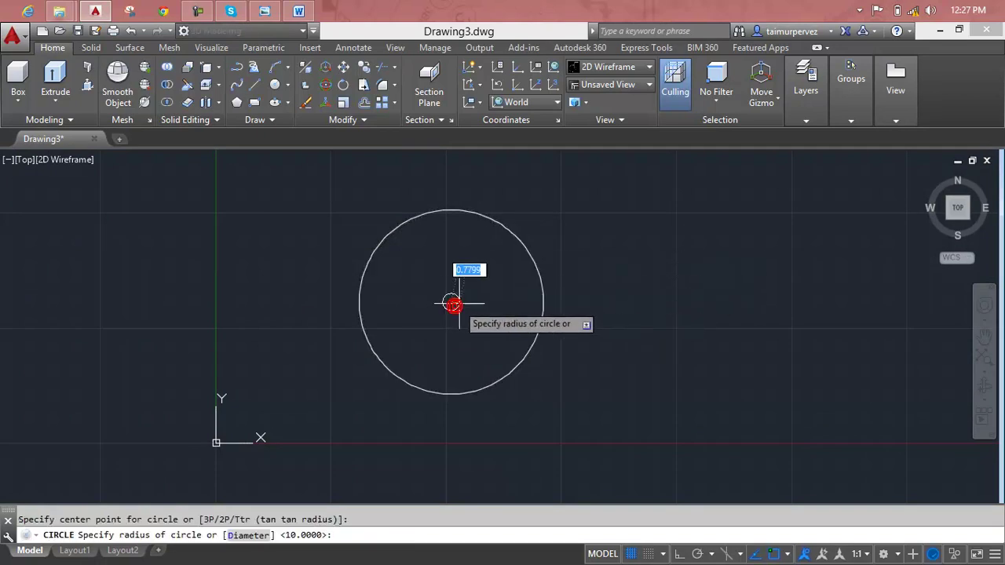
type("2")
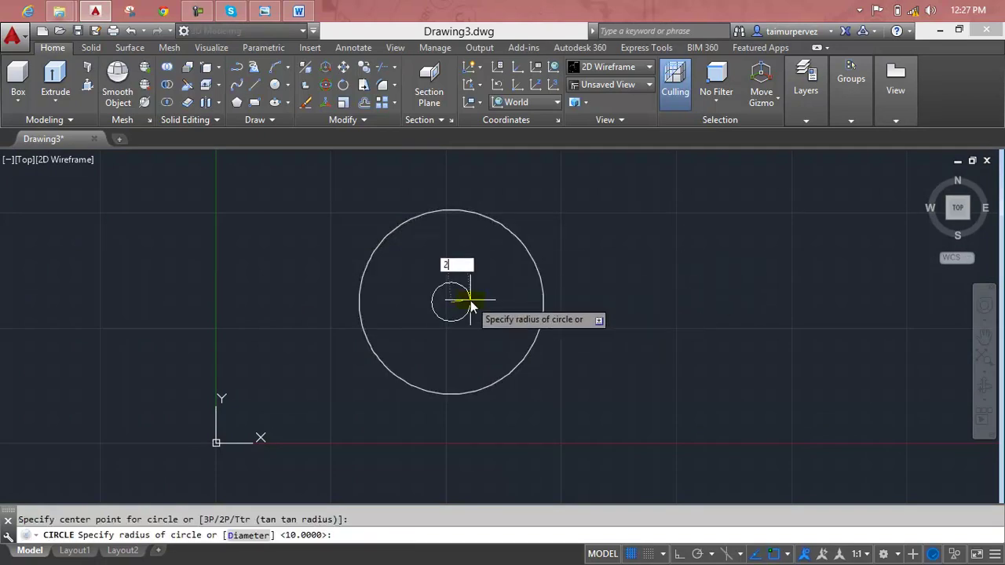
key("Return")
scroll(470, 297, "up", 2)
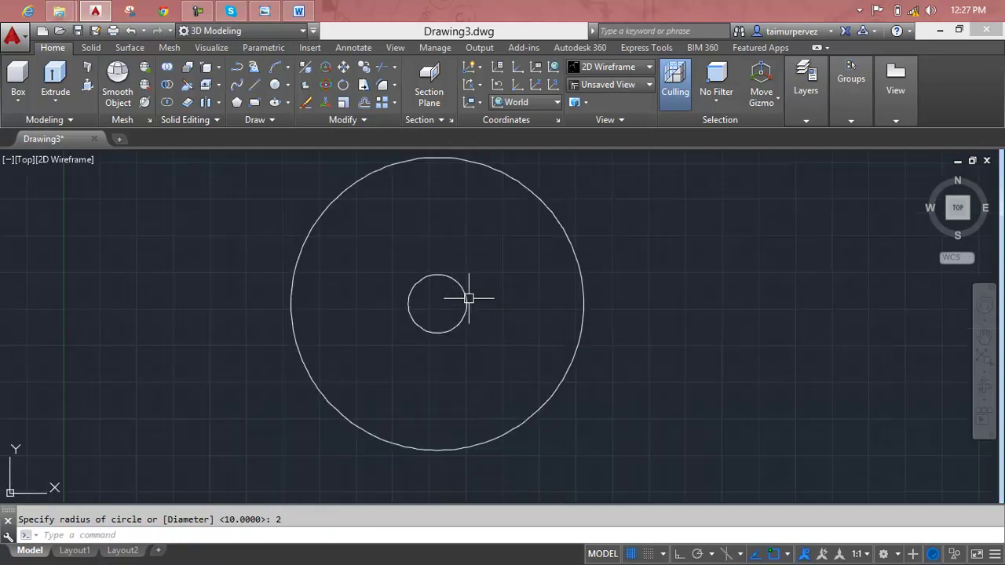
key("Escape")
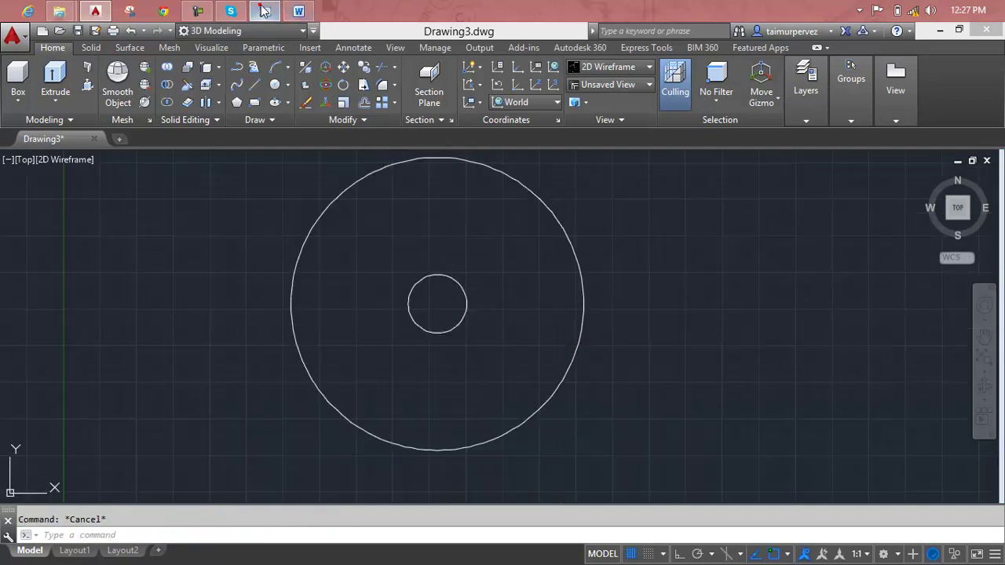
left_click(264, 11)
left_click(264, 10)
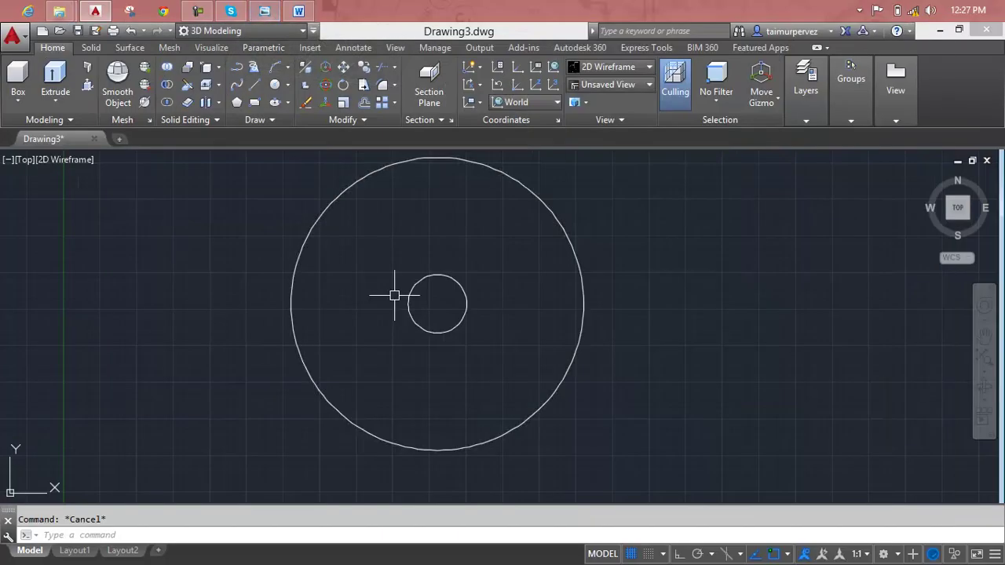
- Add a concentric circle of radius 4
key("Return")
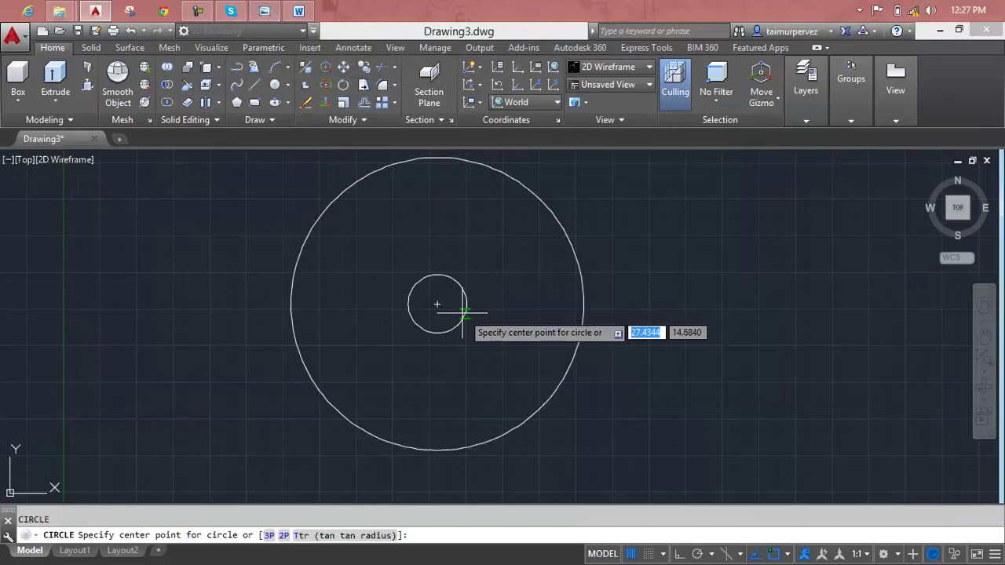
left_click(437, 305)
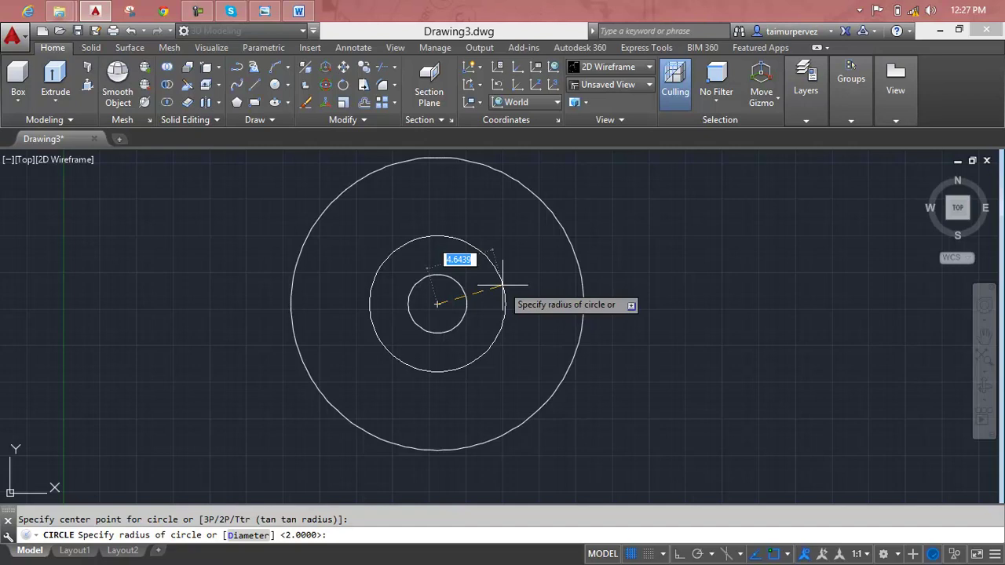
type("4")
key("Return")
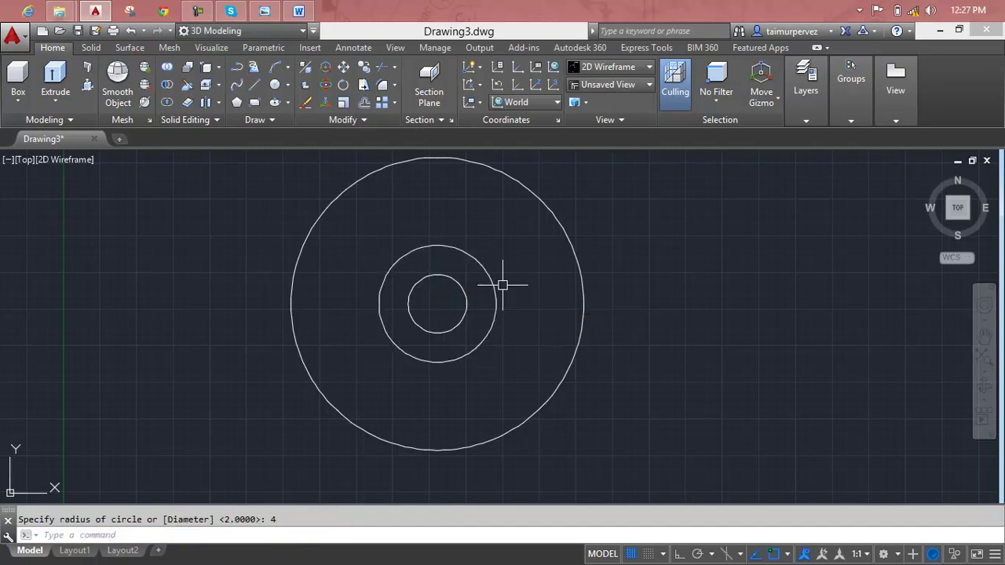
- Delete the radius-2 circle and redraw it concentric with radius 1.8
left_click(466, 287)
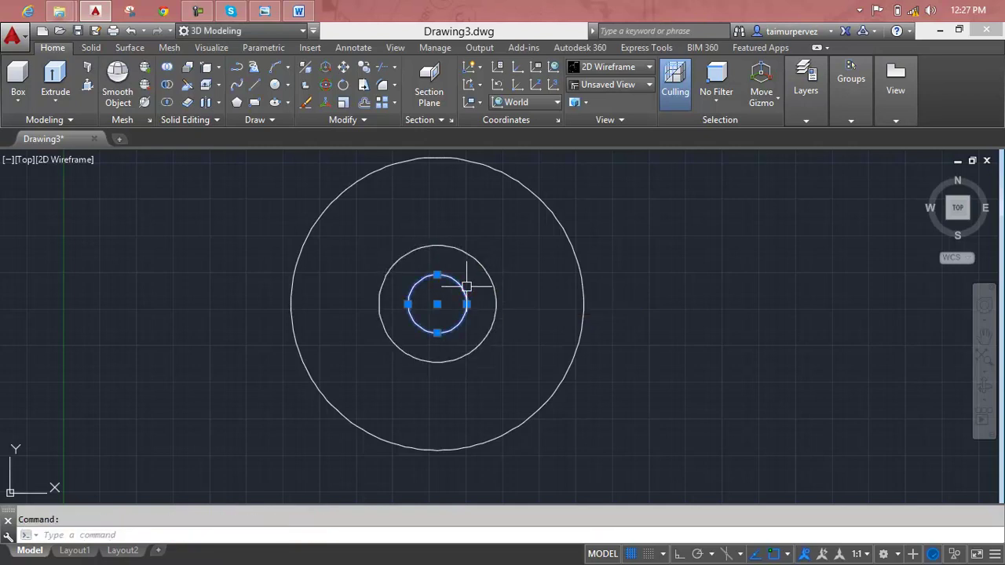
key("Delete")
type("c")
key("Return")
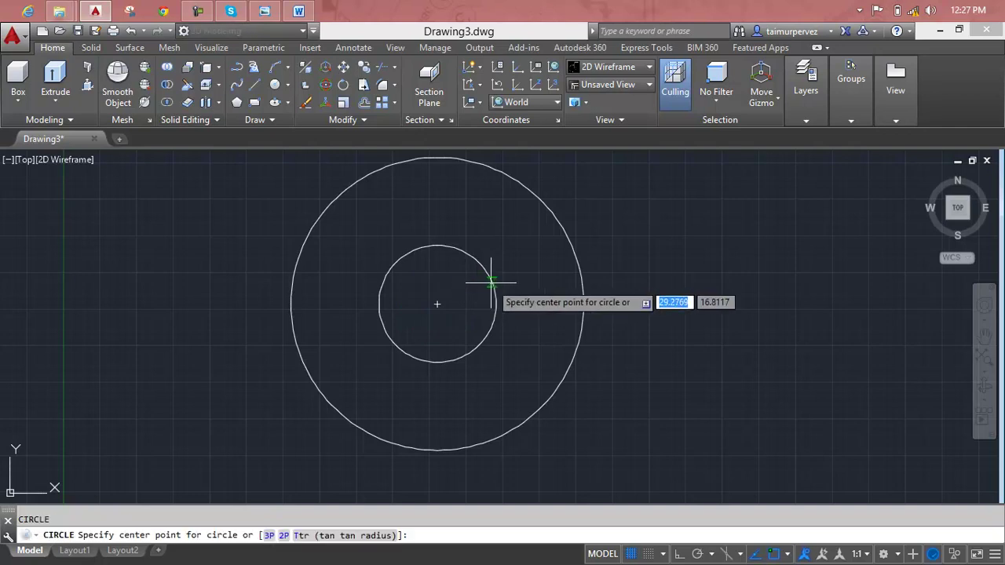
left_click(437, 303)
type("1.8")
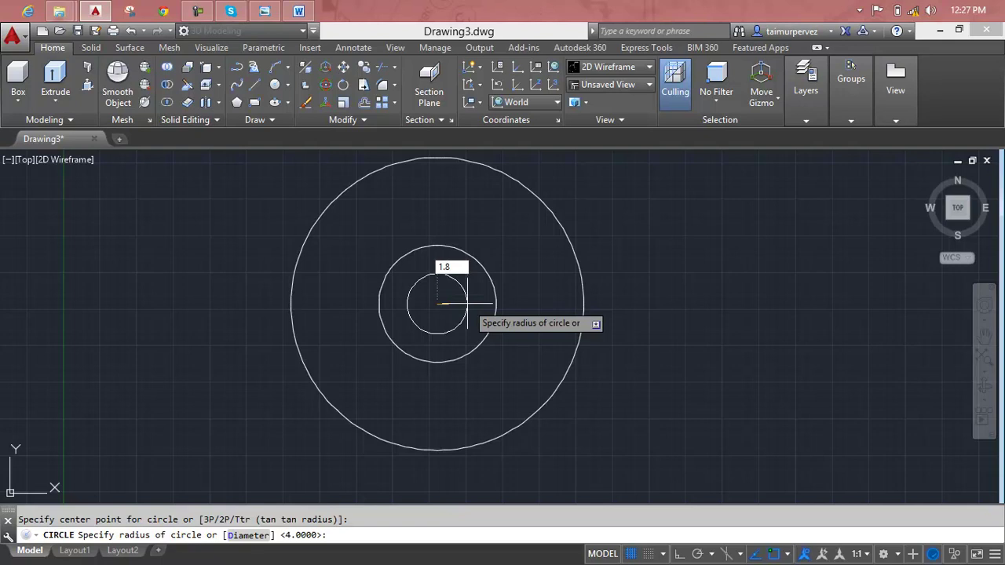
key("Return")
key("Escape")
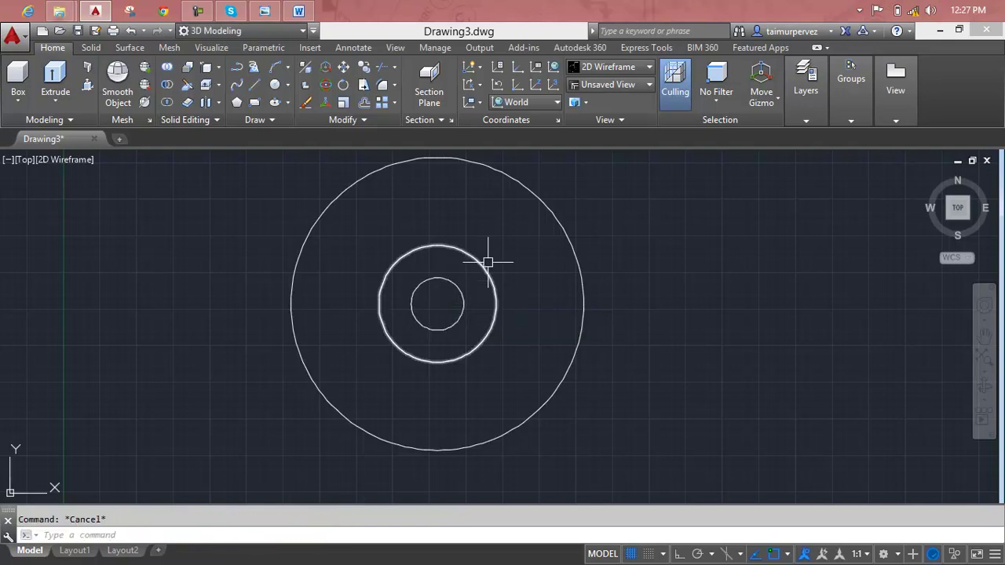
scroll(430, 192, "down", 2)
middle_click_drag(430, 193, 417, 231)
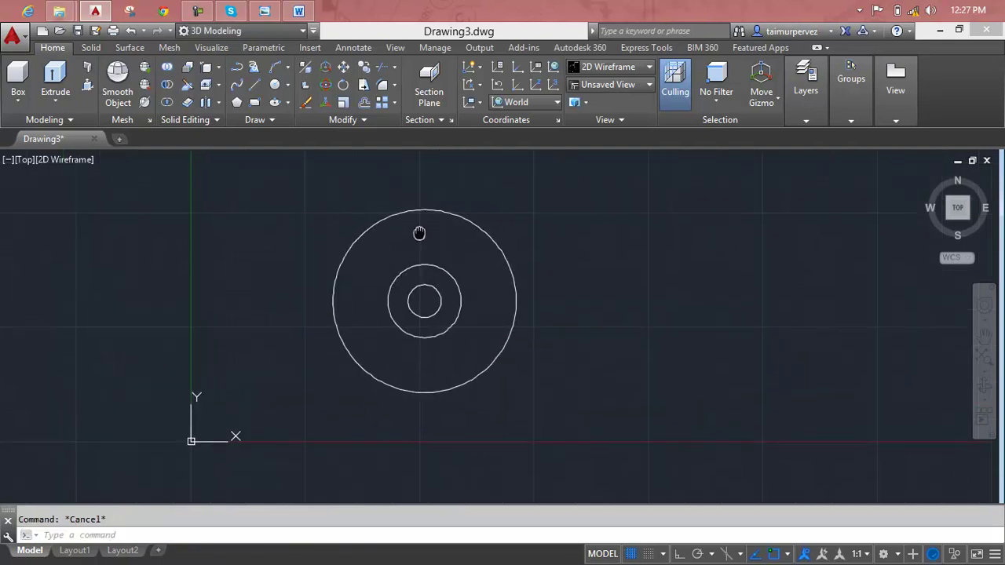
scroll(425, 220, "up", 2)
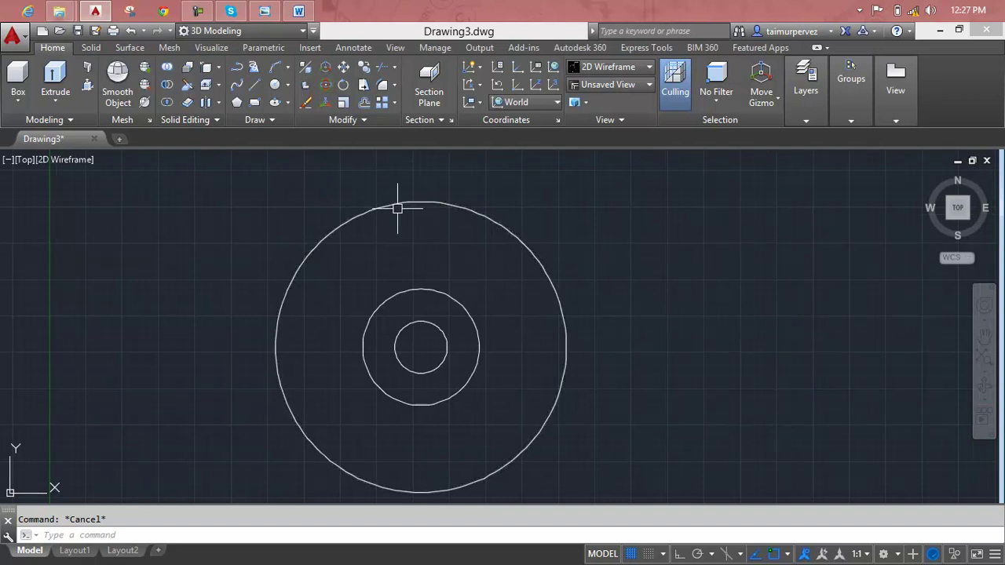
- Draw two parallel vertical lines from the innermost circle's left and right sides past the outer circle
type("l")
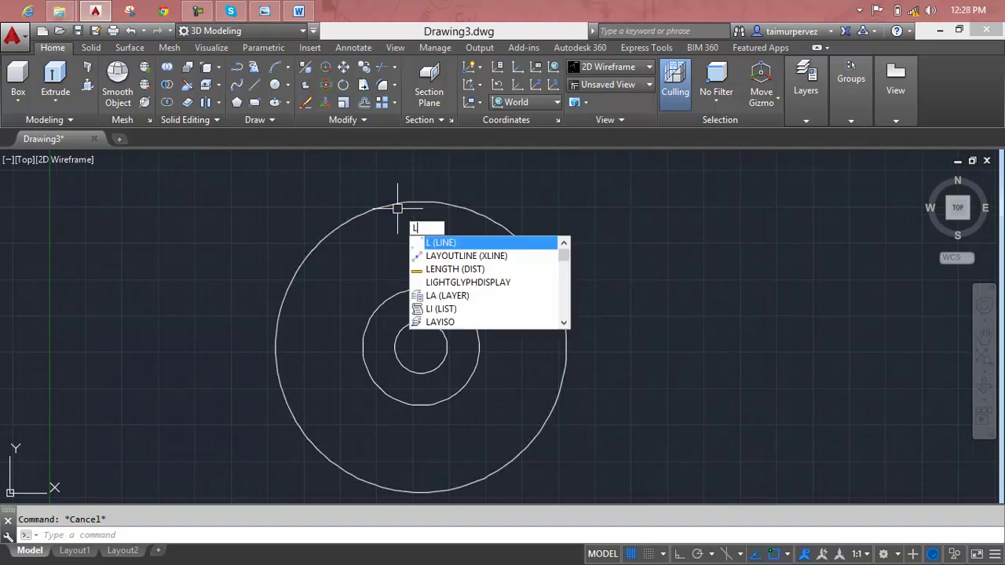
key("Return")
left_click(447, 346)
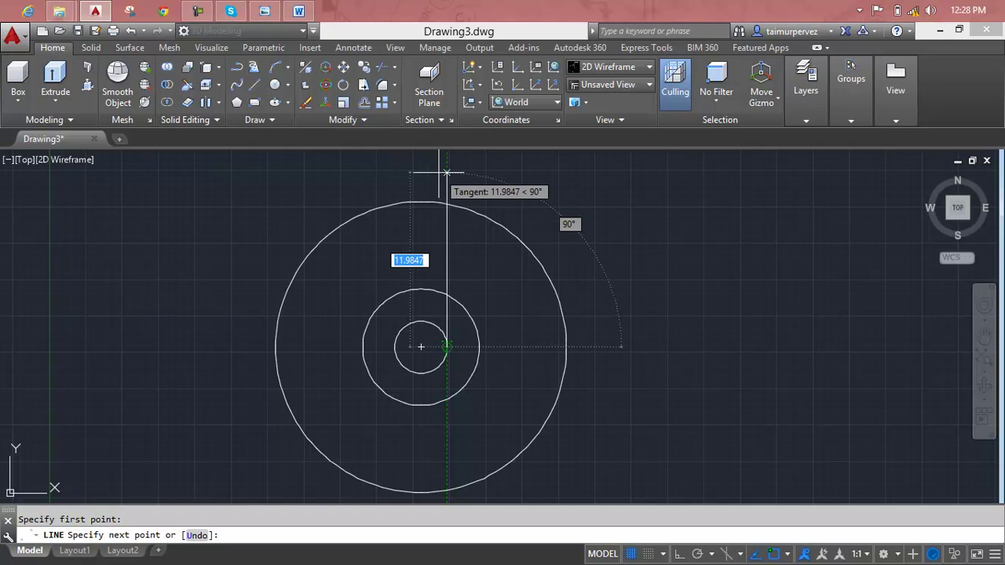
left_click(447, 181)
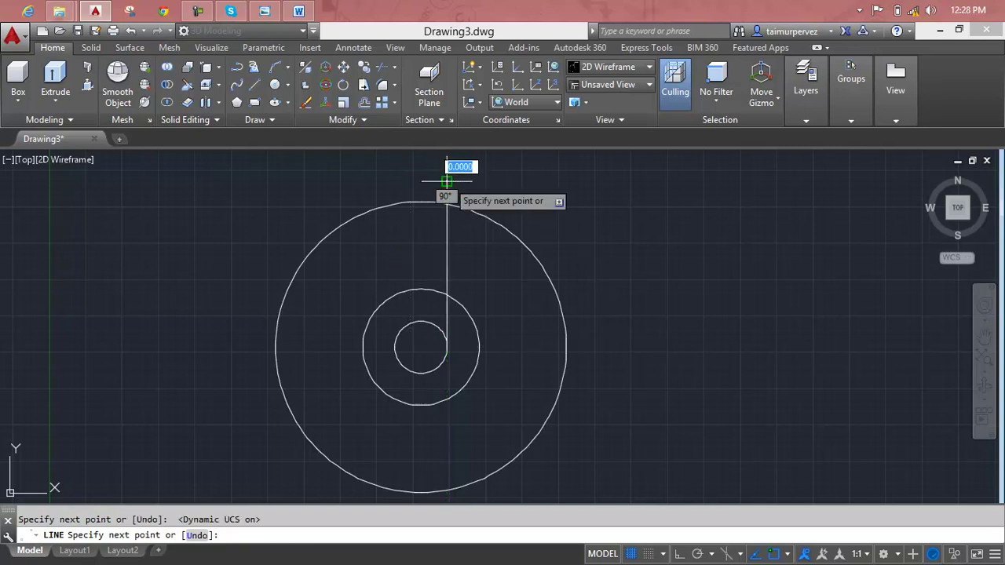
key("Return")
key("Return")
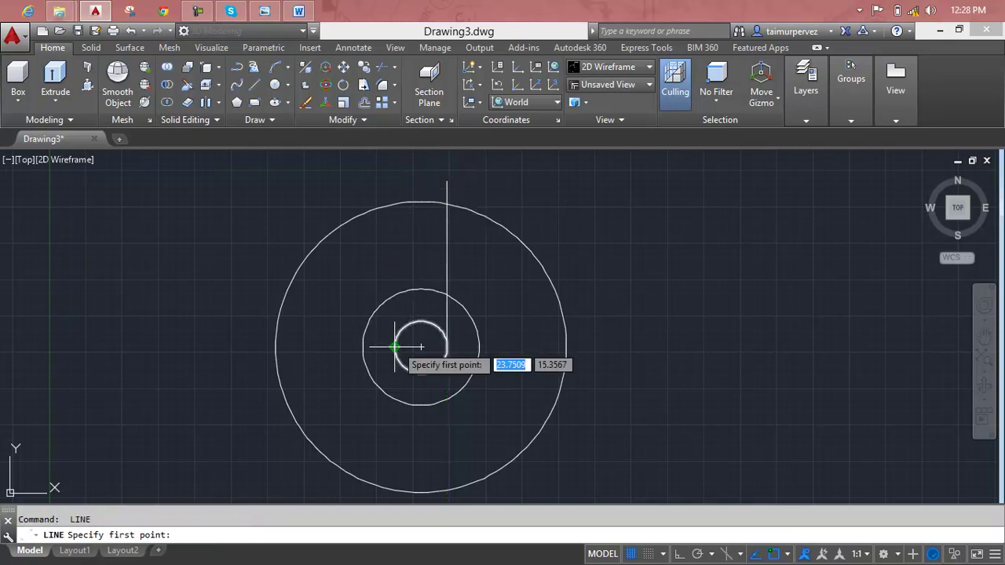
left_click(395, 346)
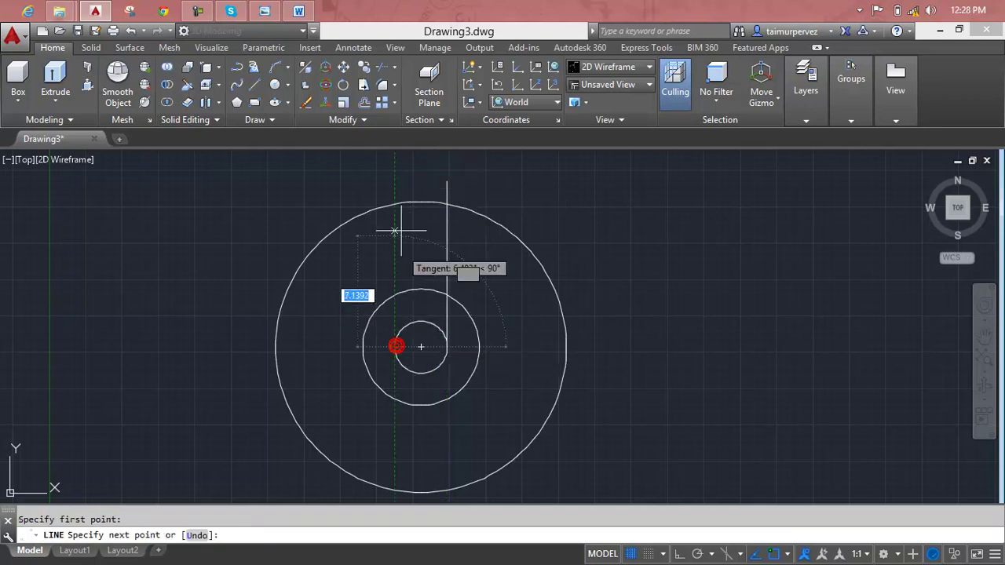
left_click(393, 157)
key("Return")
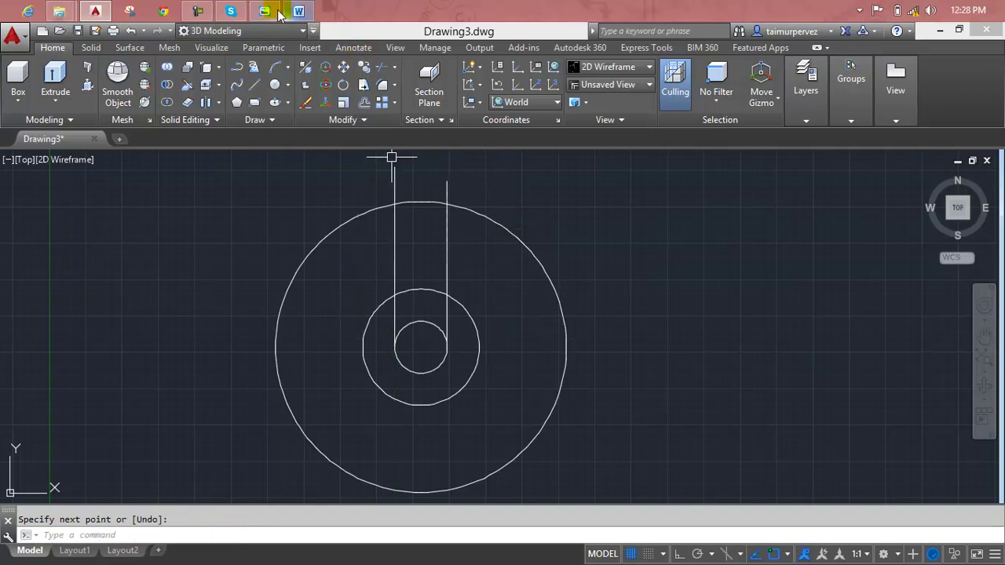
left_click(279, 14)
left_click(279, 14)
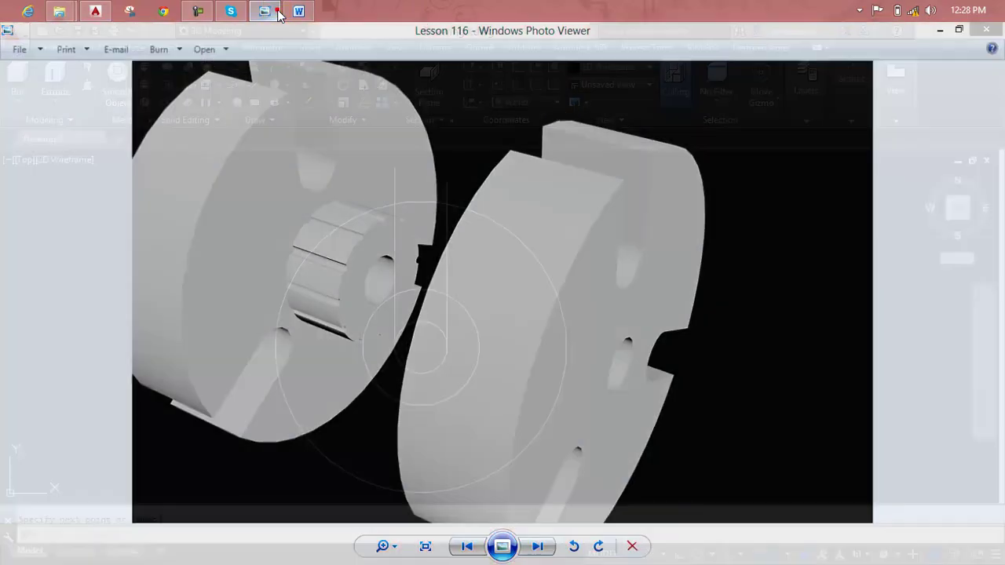
scroll(462, 272, "up", 2)
- Draw a horizontal line joining both vertical lines where they cross the outer circle
key("Escape")
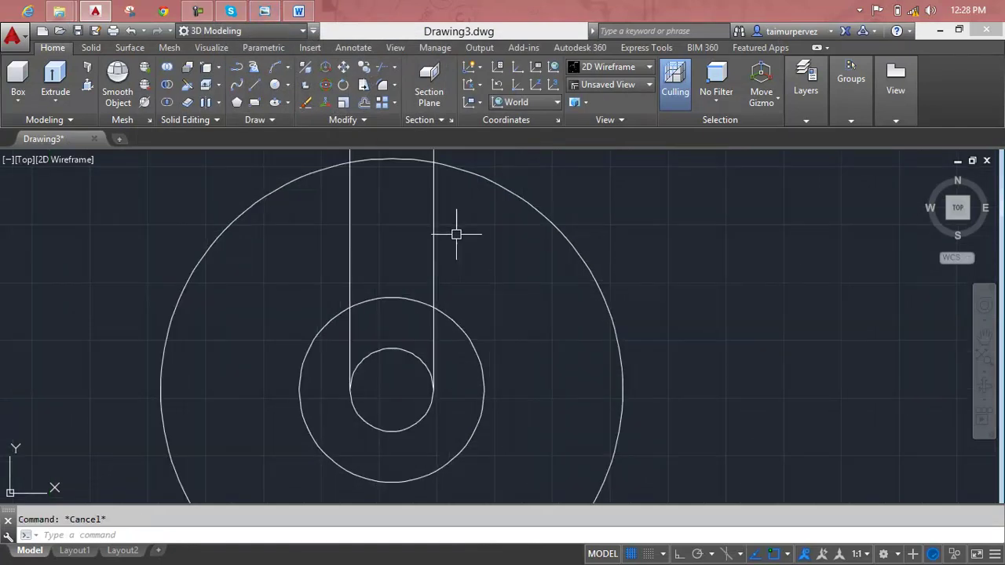
scroll(455, 229, "down", 1)
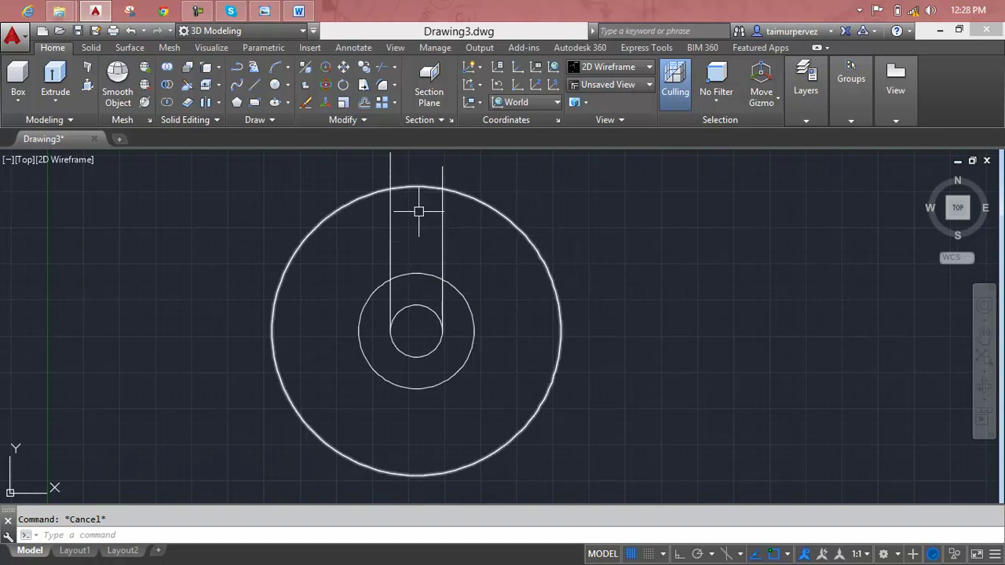
type("l")
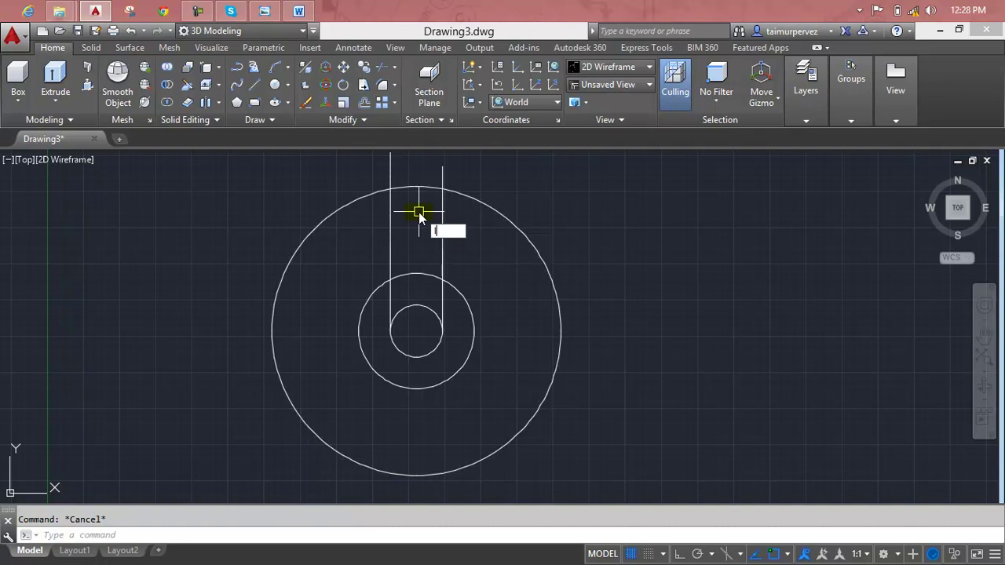
key("Return")
scroll(416, 196, "up", 2)
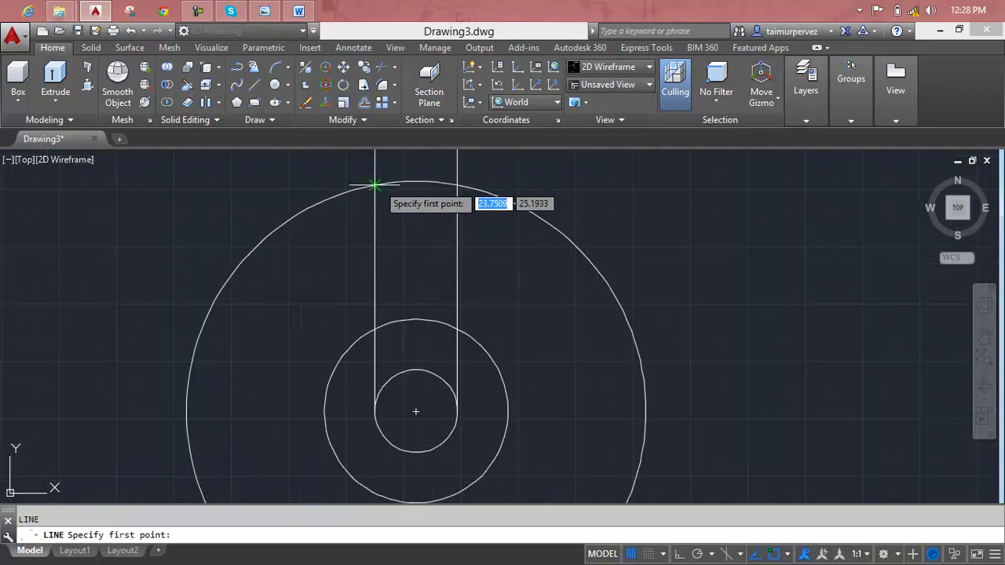
left_click(374, 185)
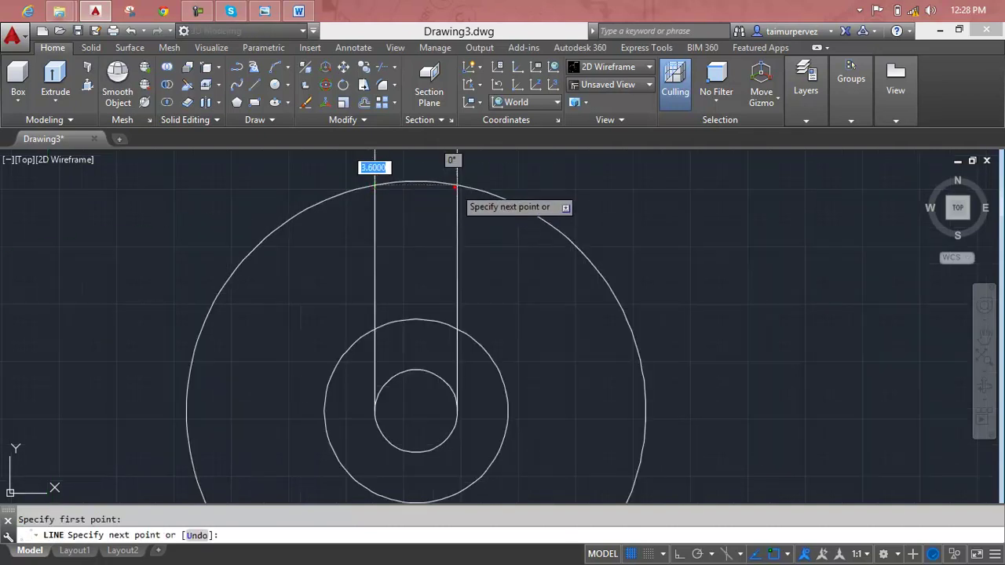
left_click(457, 186)
key("Escape")
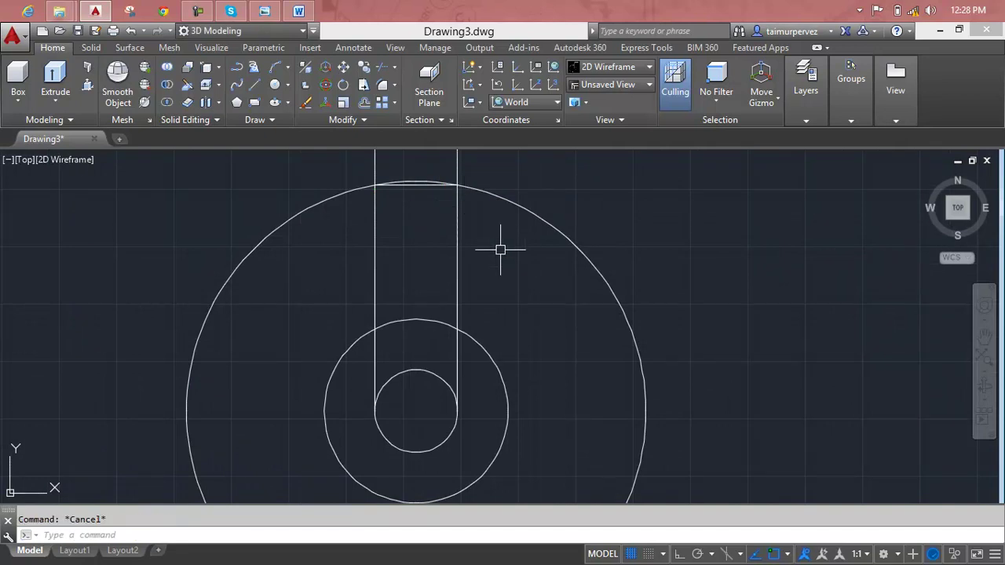
type("o")
key("Return")
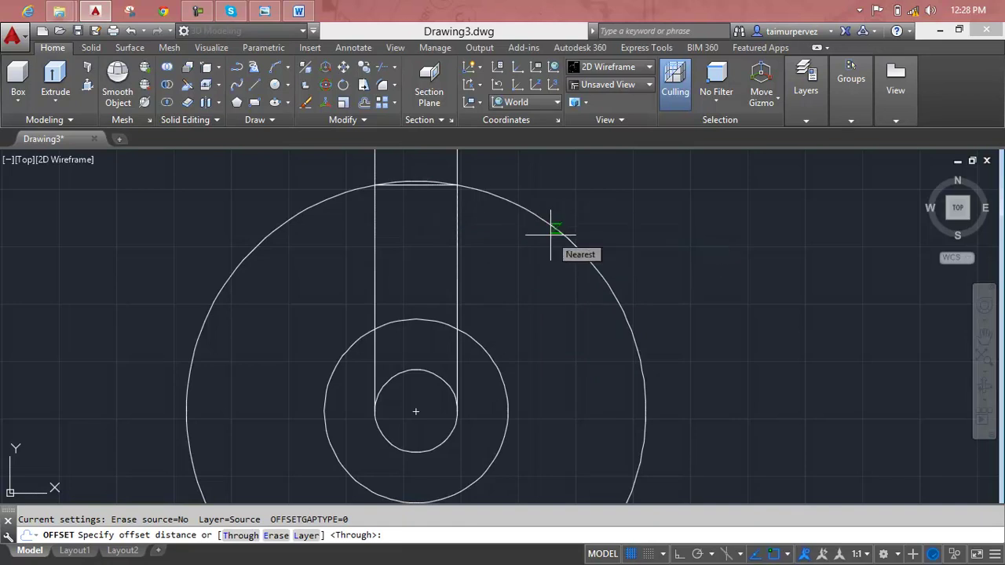
- Offset the top horizontal line 4 units down and delete the original
type("4")
key("Return")
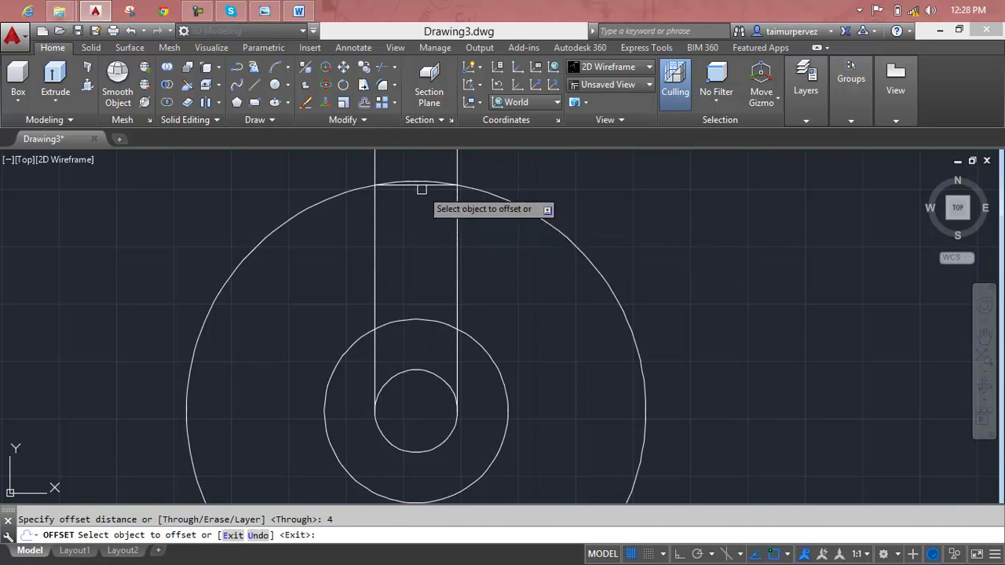
left_click(422, 186)
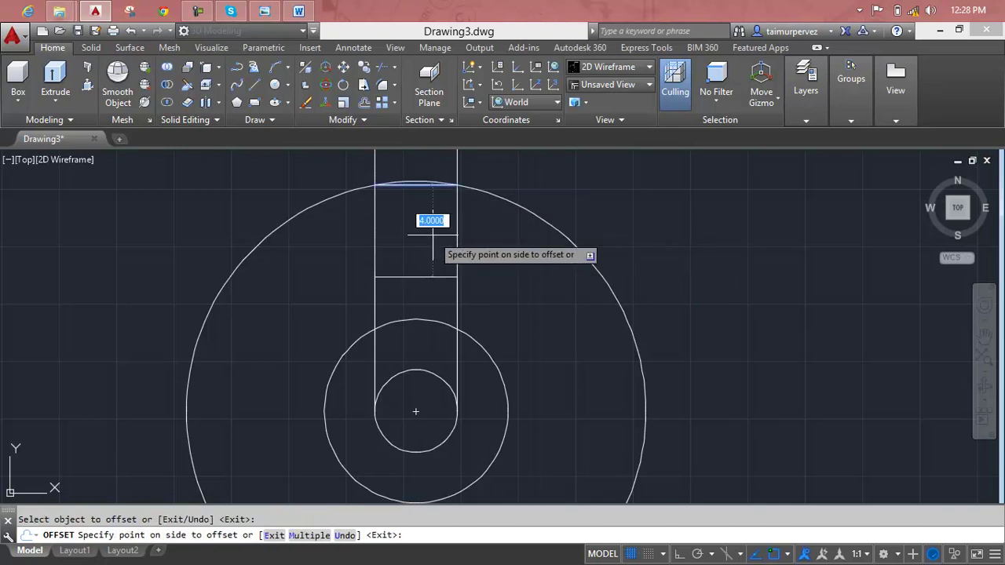
left_click(433, 252)
key("Escape")
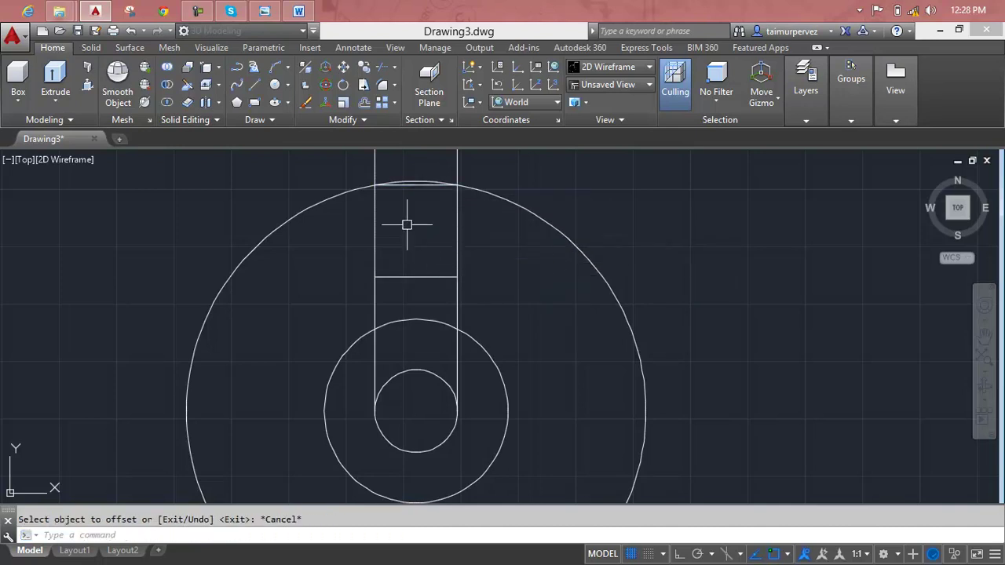
key("Delete")
middle_click_drag(457, 265, 451, 341)
key("Escape")
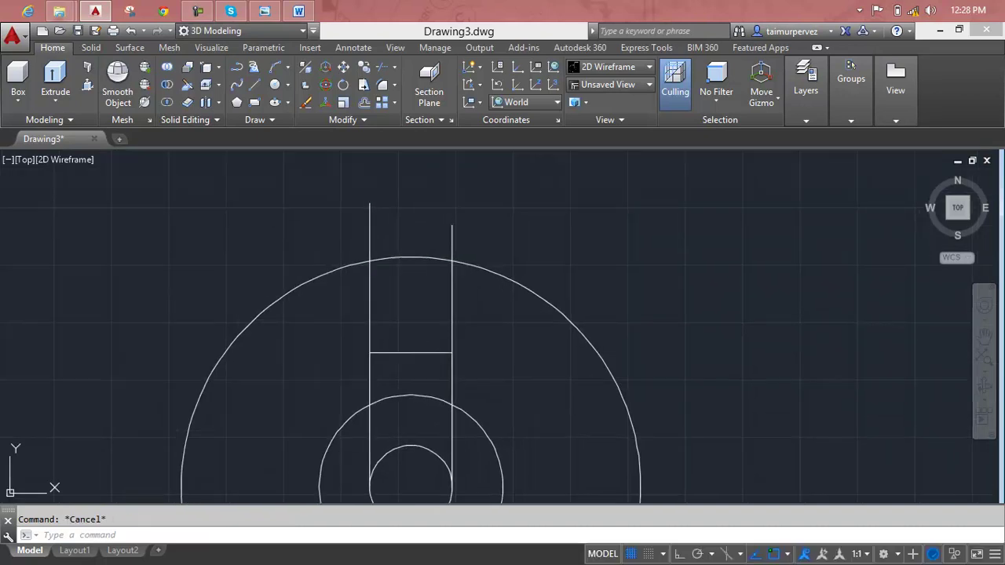
type("tr")
- Trim the vertical lines above the outer circle and the stubs below the slot, then select its bottom line
key("Return")
left_click(478, 222)
left_click(449, 227)
left_click(402, 223)
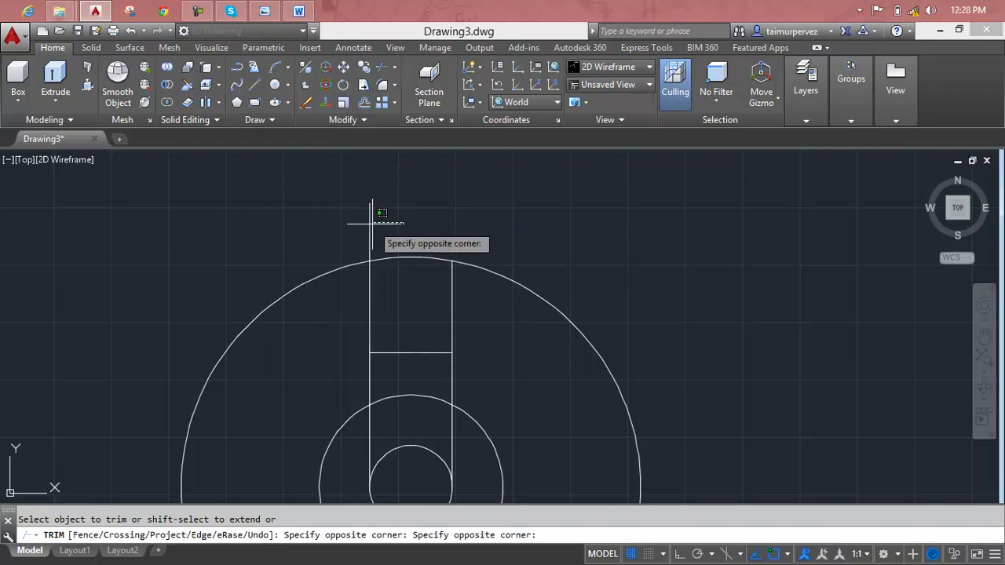
left_click(346, 222)
scroll(428, 314, "down", 2)
middle_click_drag(428, 314, 424, 249)
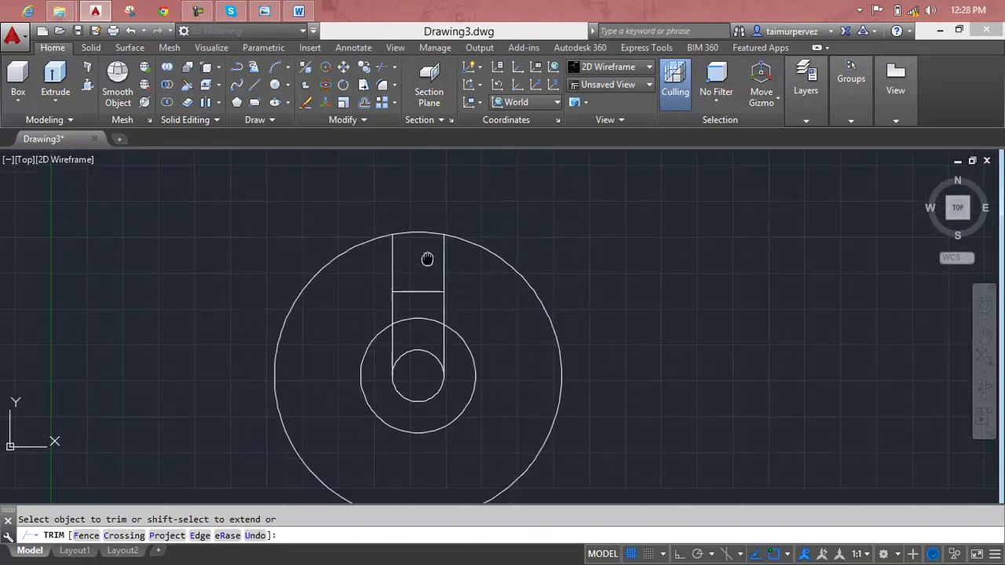
left_click(440, 320)
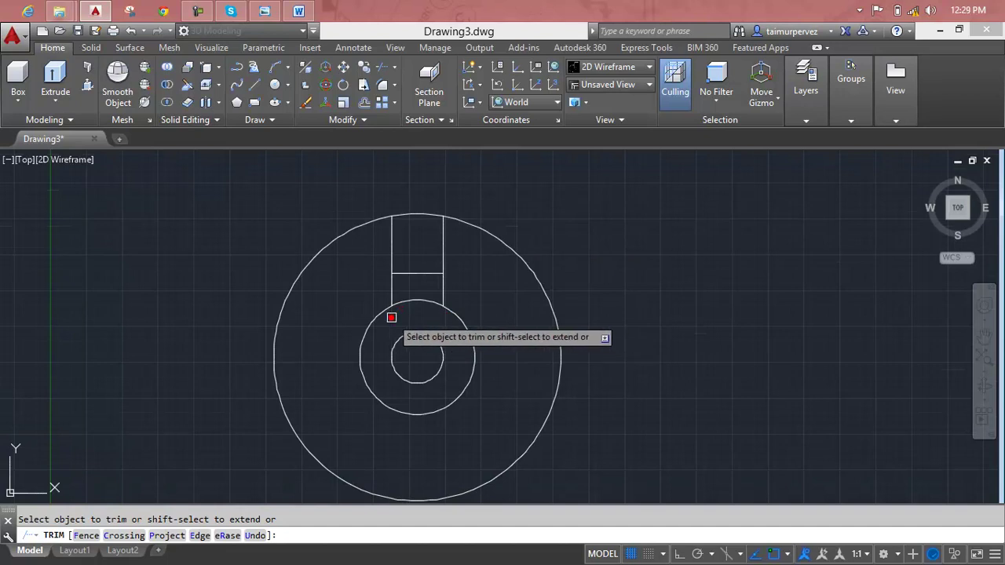
left_click(441, 289)
left_click(394, 288)
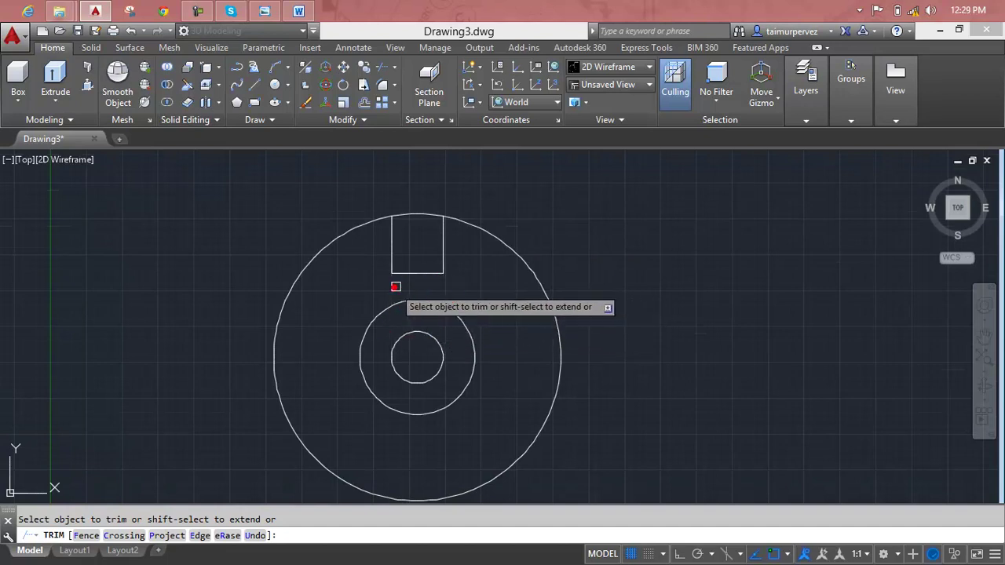
key("Escape")
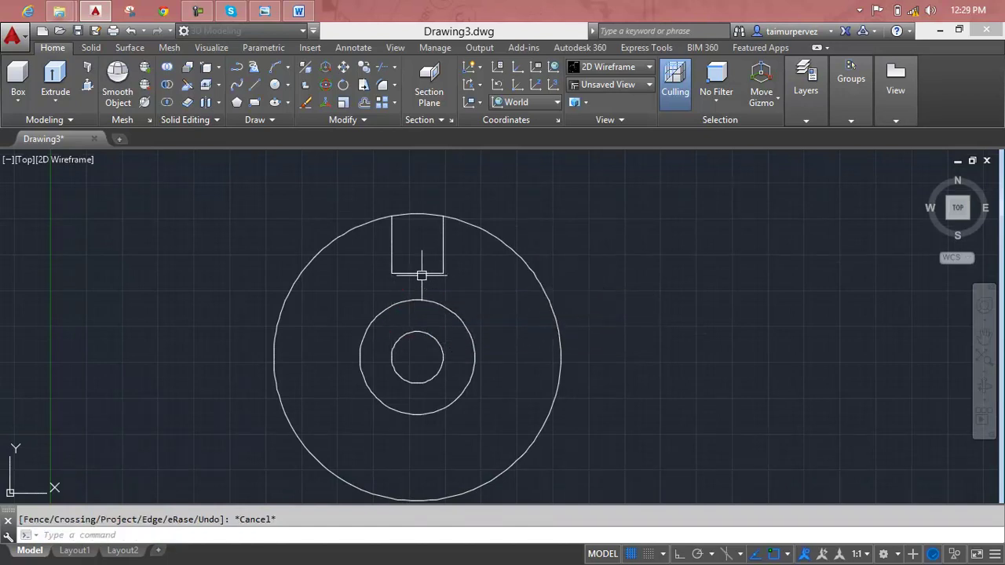
left_click(426, 274)
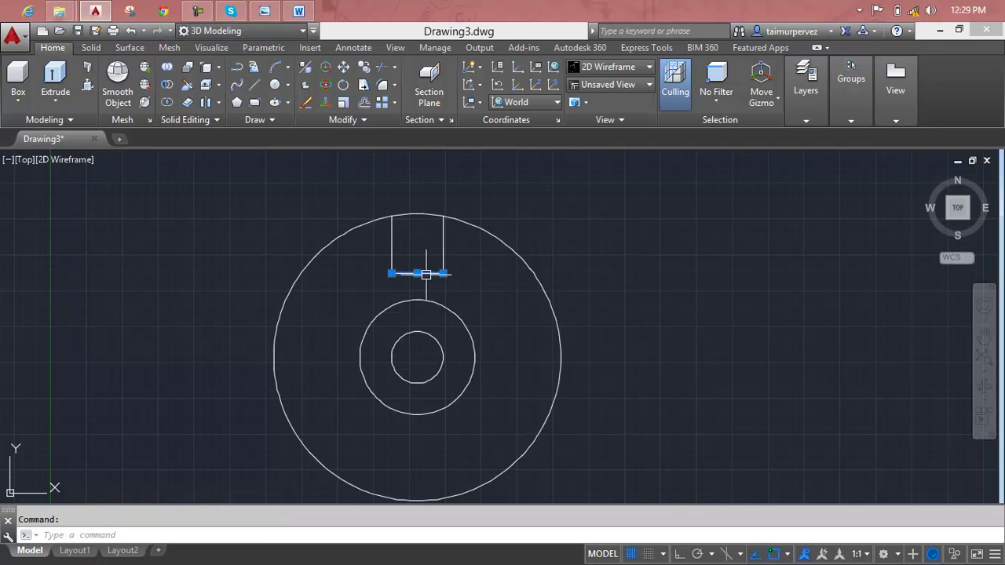
scroll(426, 274, "up", 2)
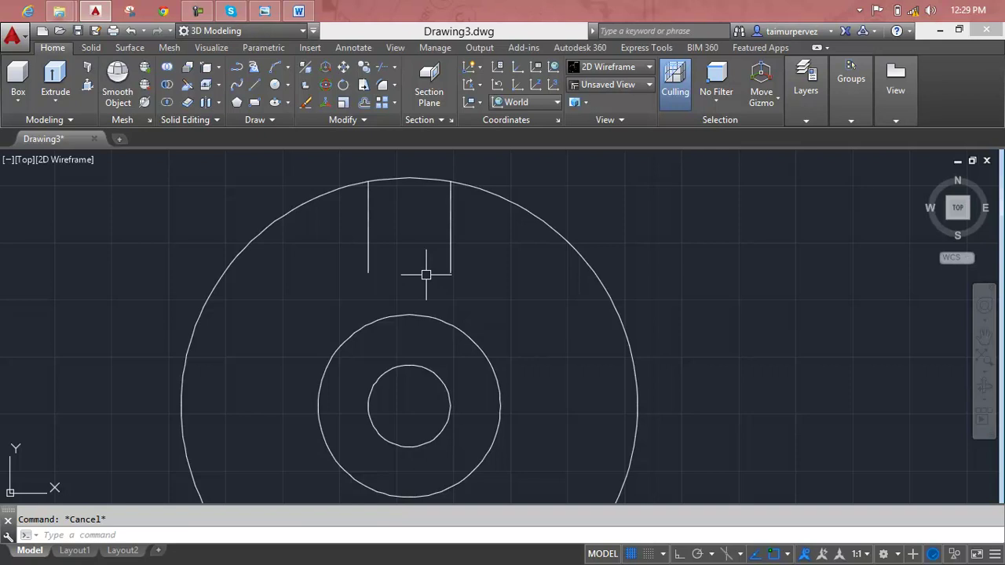
type("c")
- Draw a two-point circle spanning the slot's bottom width
key("Return")
type("2")
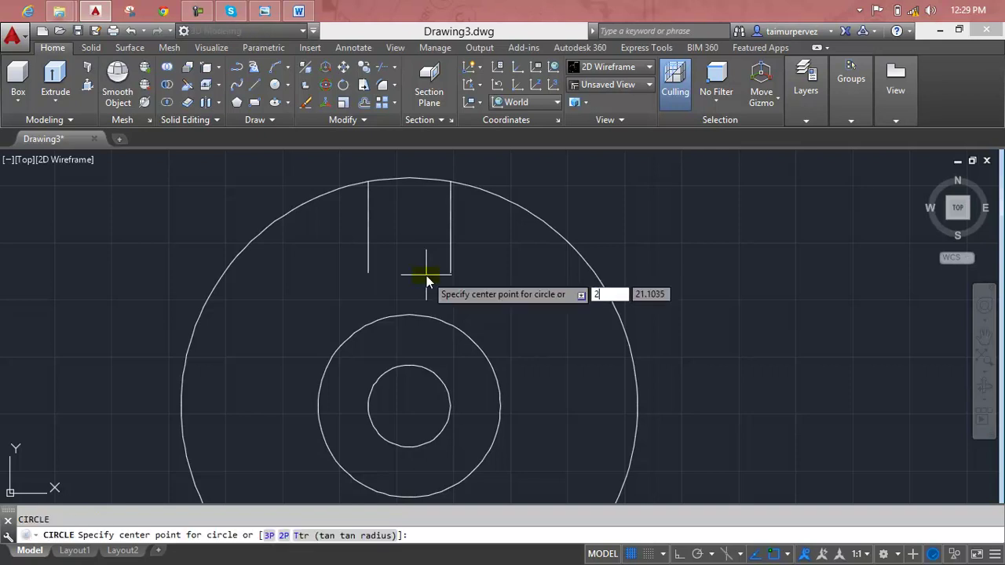
type("p")
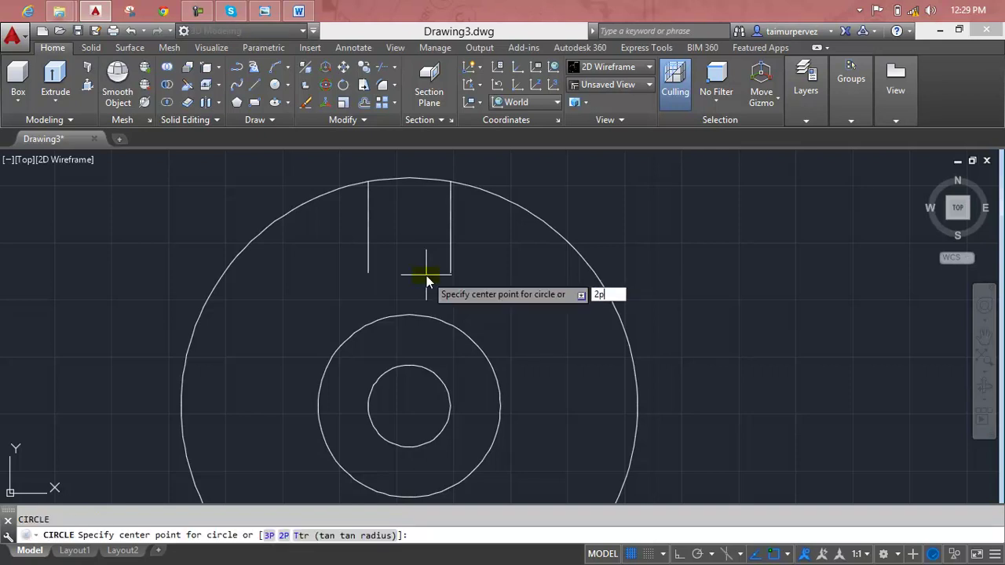
key("Return")
left_click(450, 272)
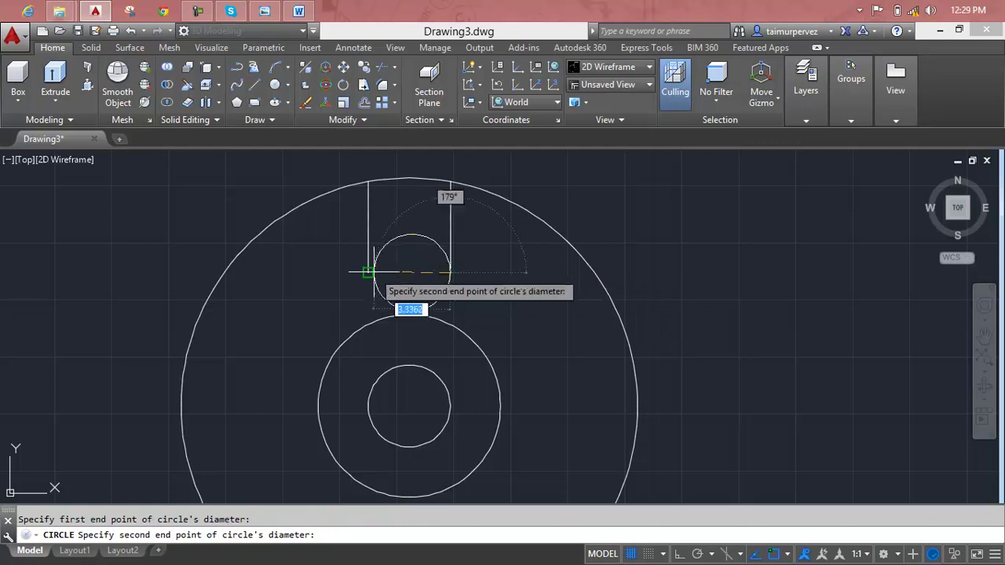
left_click(368, 272)
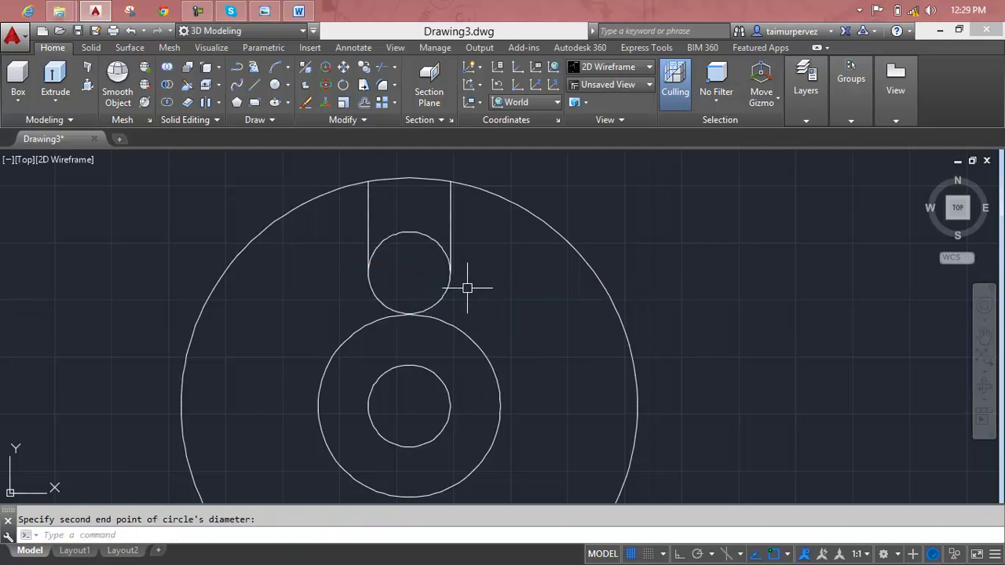
key("Escape")
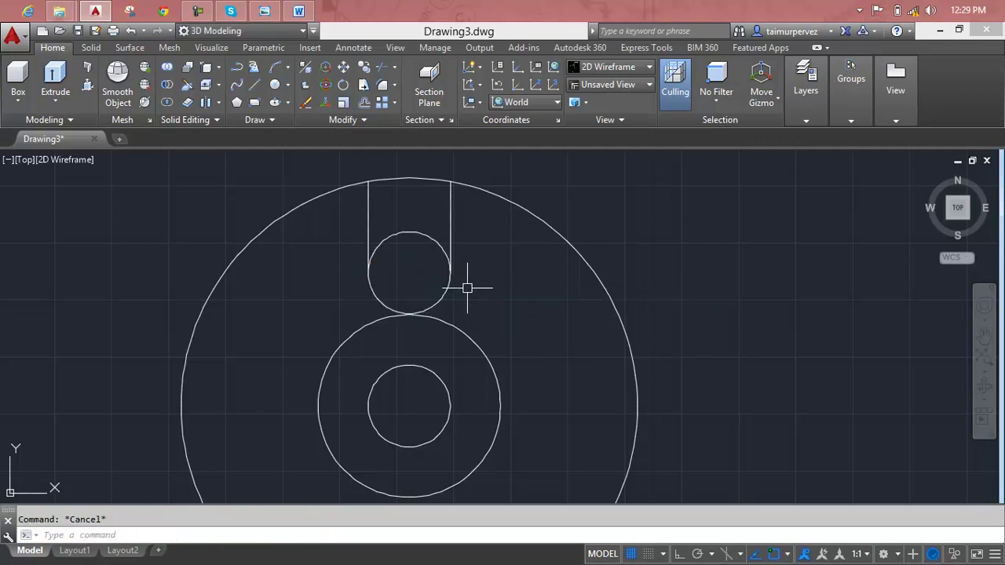
- Erase the small circle drawn inside the slot
scroll(417, 307, "up", 5)
scroll(417, 306, "down", 4)
scroll(420, 310, "down", 1)
left_click(441, 324)
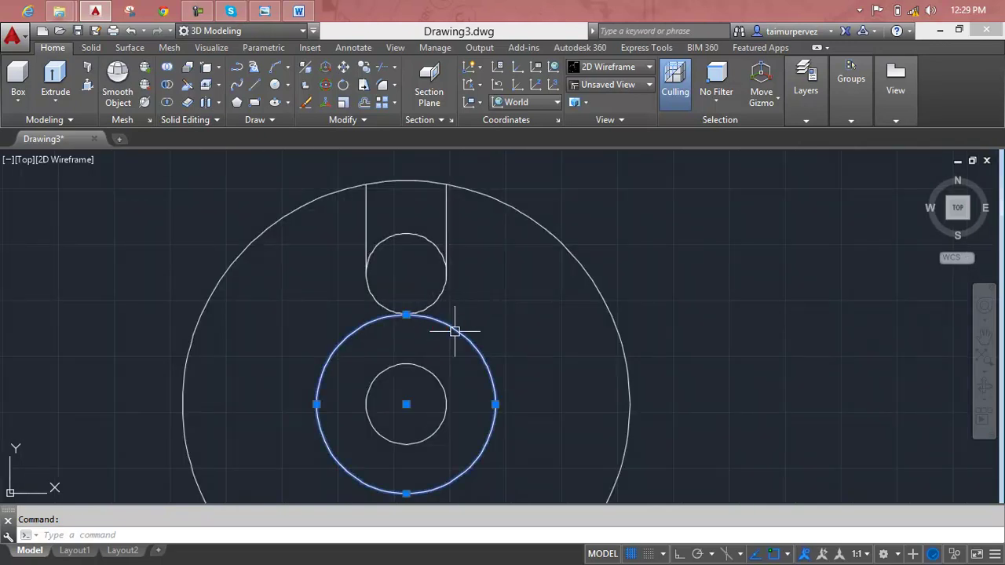
key("Escape")
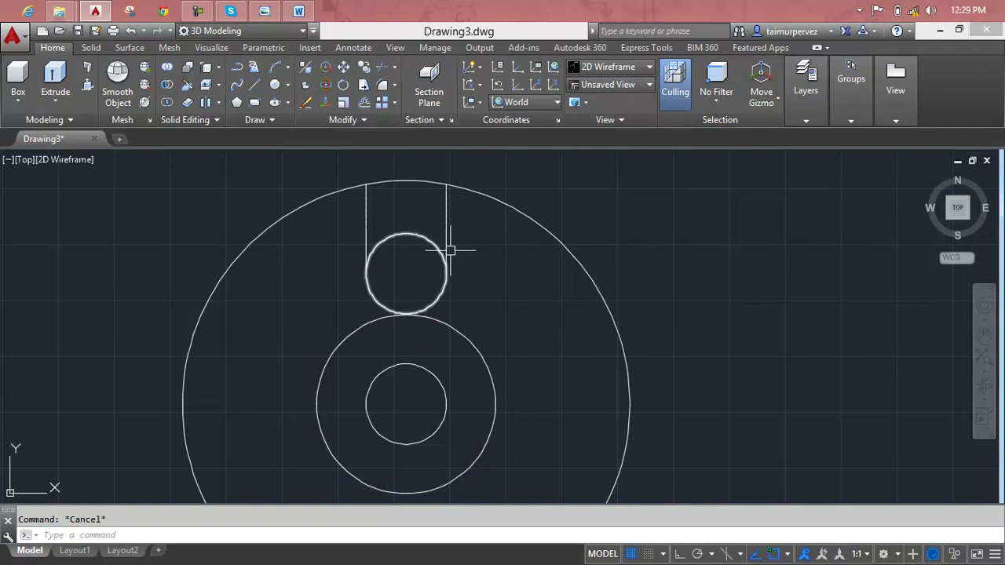
left_click(436, 246)
key("Delete")
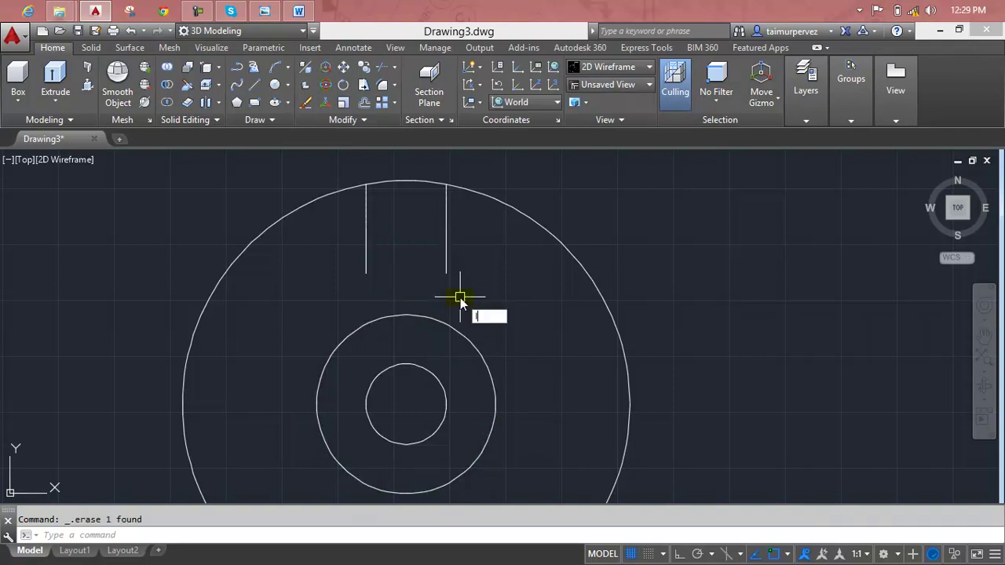
- Redraw the slot's bottom edge as a line between its two corners
key("Return")
left_click(446, 273)
left_click(378, 272)
key("Return")
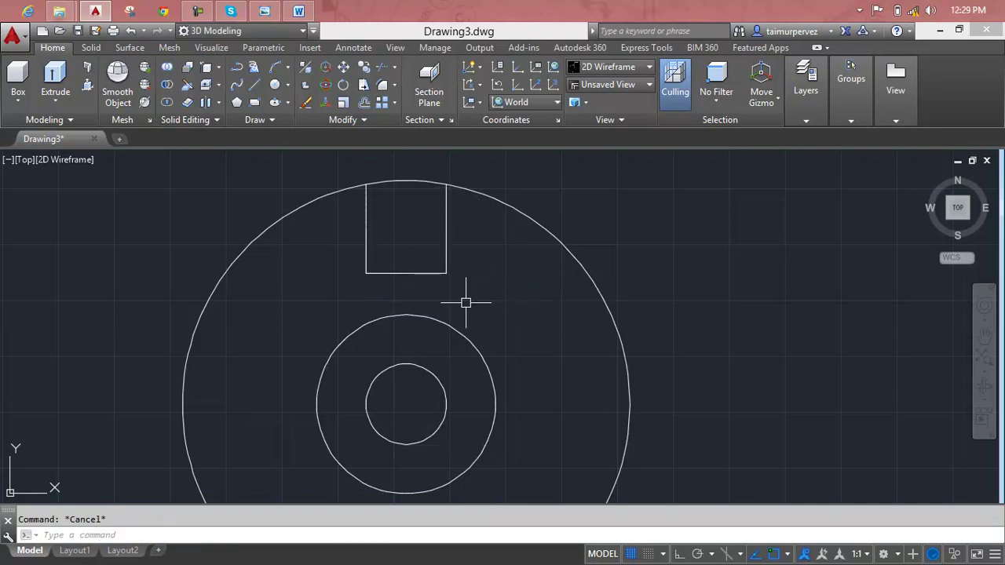
type("o")
- Offset the slot's bottom line 0.5 upward and delete the original bottom line
key("Return")
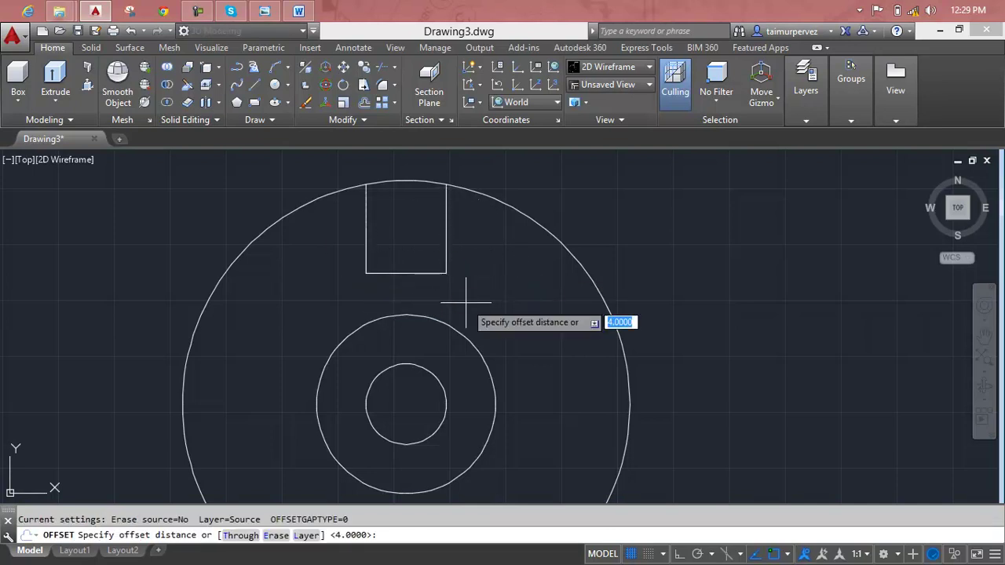
type("0.5")
key("Return")
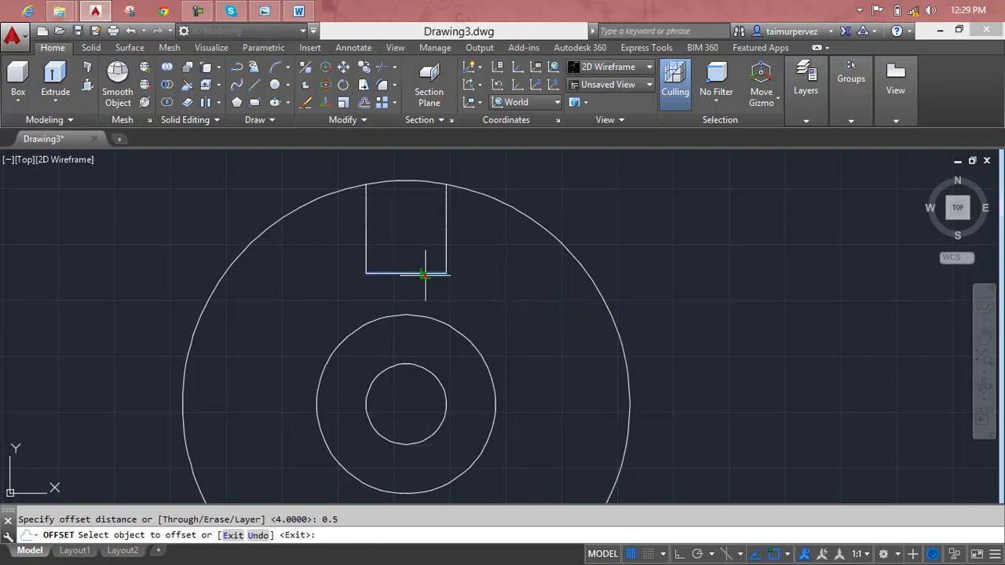
left_click(424, 273)
left_click(425, 262)
scroll(426, 263, "up", 4)
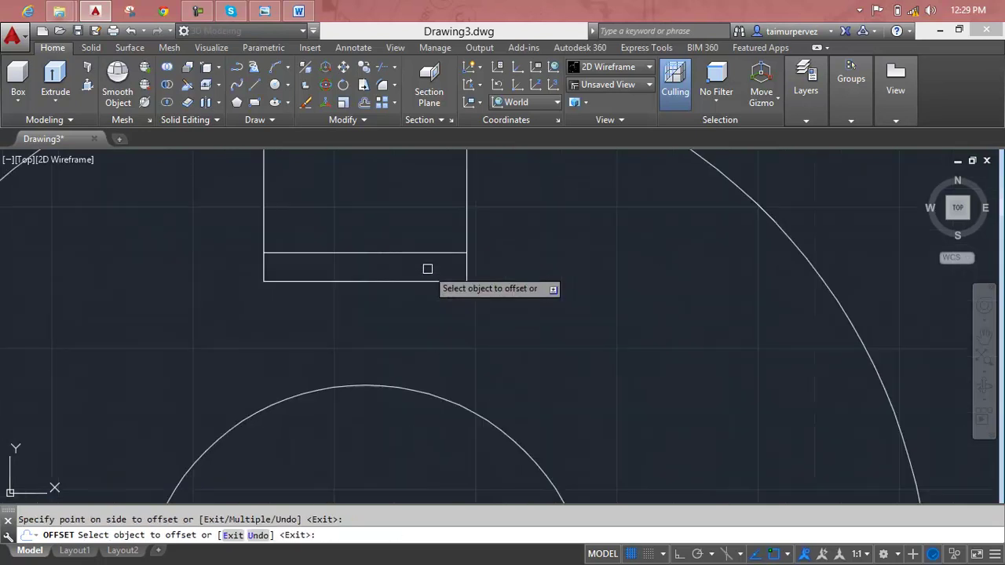
key("Escape")
left_click(425, 278)
key("Delete")
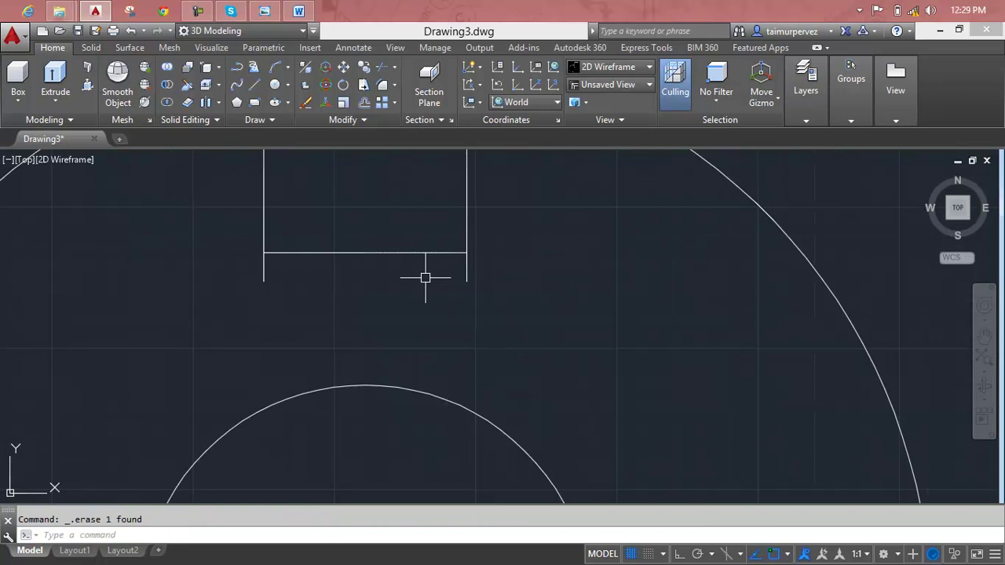
type("TR")
- Trim the side stubs below the new bottom line, then delete that line
key("Return")
key("Return")
left_click(467, 274)
left_click(265, 276)
key("Escape")
left_click(340, 253)
key("Delete")
- Draw a two-point circle between the ends of the slot's side lines
key("Return")
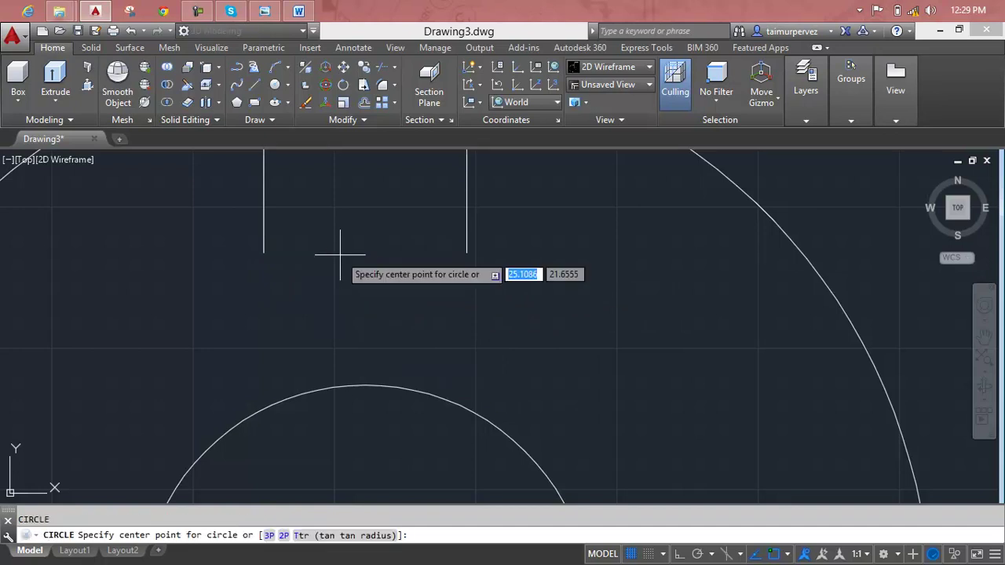
type("2p")
key("Return")
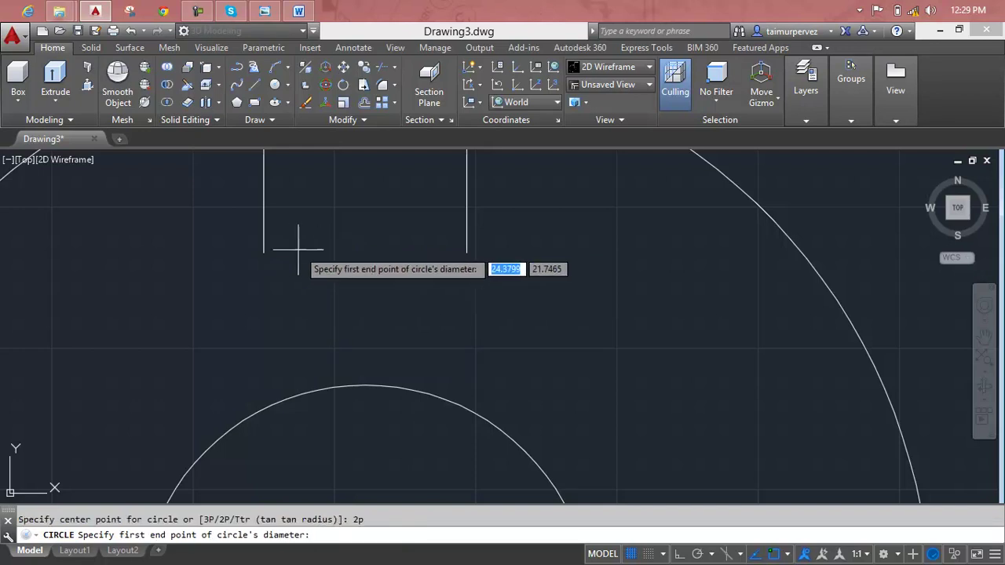
left_click(264, 253)
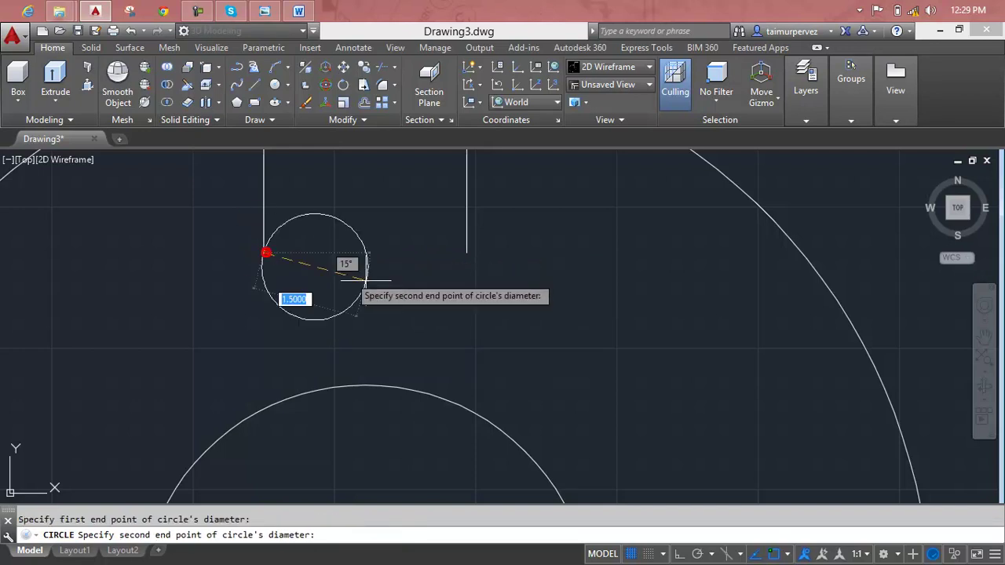
left_click(466, 253)
key("Return")
middle_click_drag(492, 279, 488, 337)
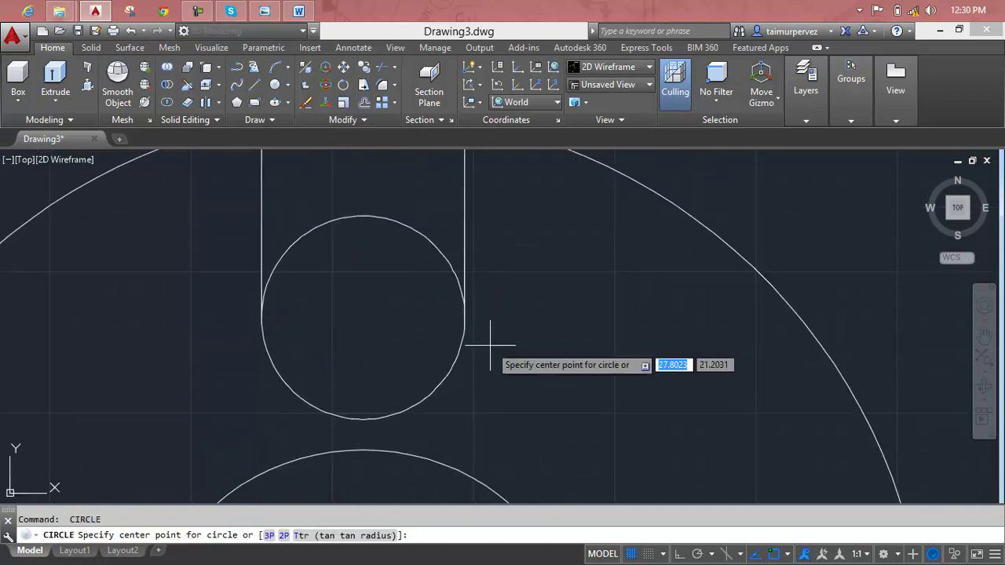
key("Escape")
- Trim away the outer circle's arc across the slot top, then return to the Lesson 116 notes
key("Return")
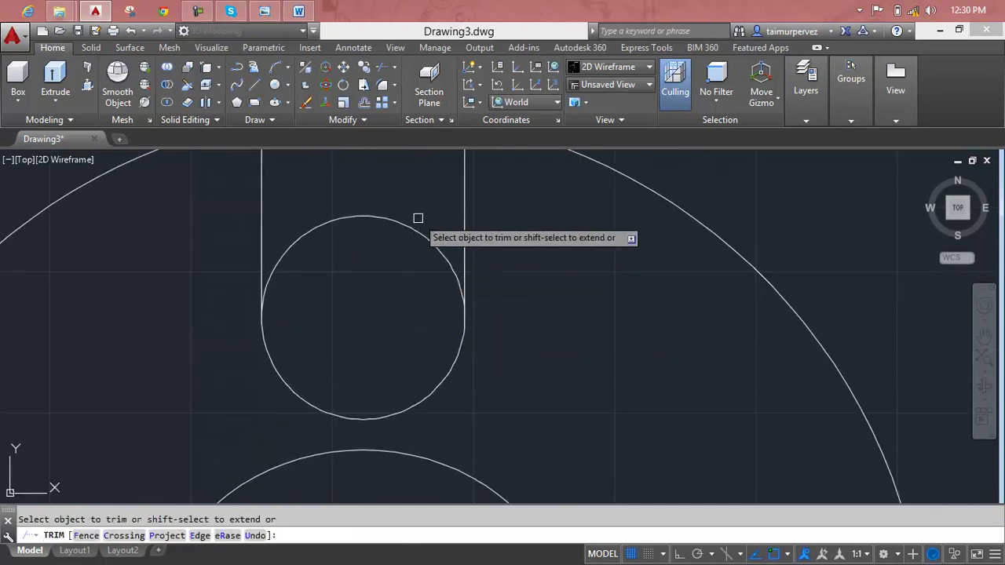
scroll(422, 240, "down", 3)
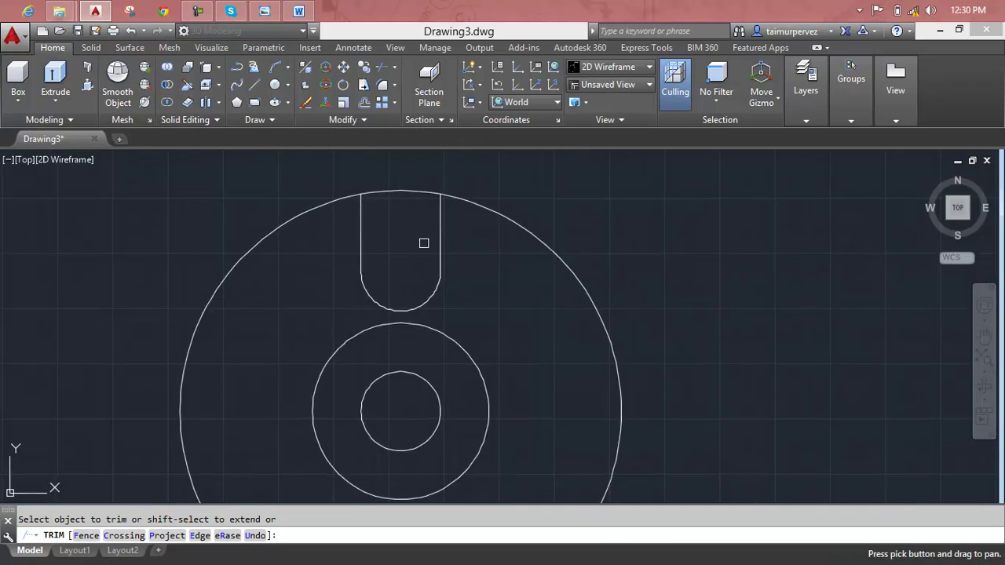
left_click(411, 189)
left_click(409, 188)
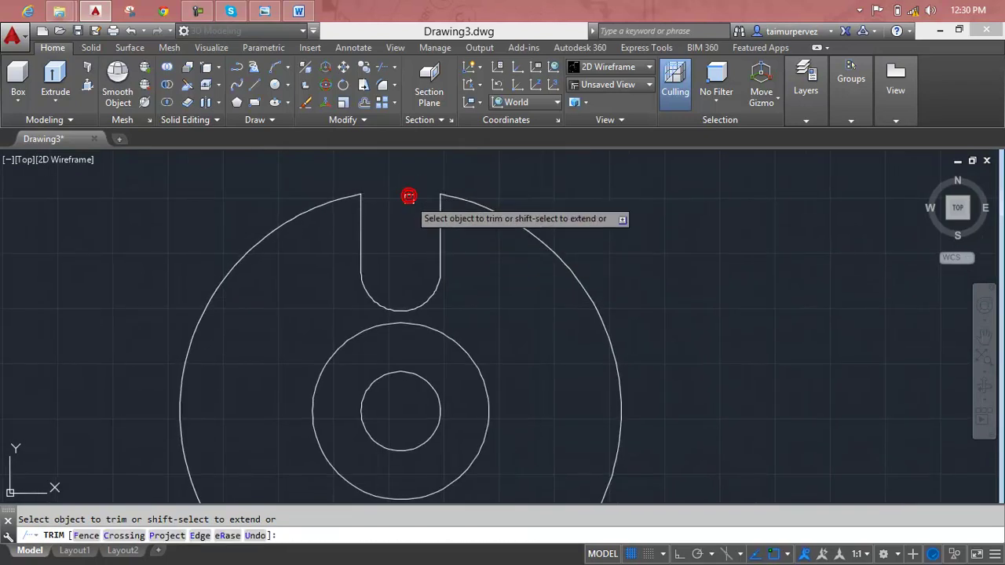
key("Escape")
scroll(453, 285, "down", 3)
key("Escape")
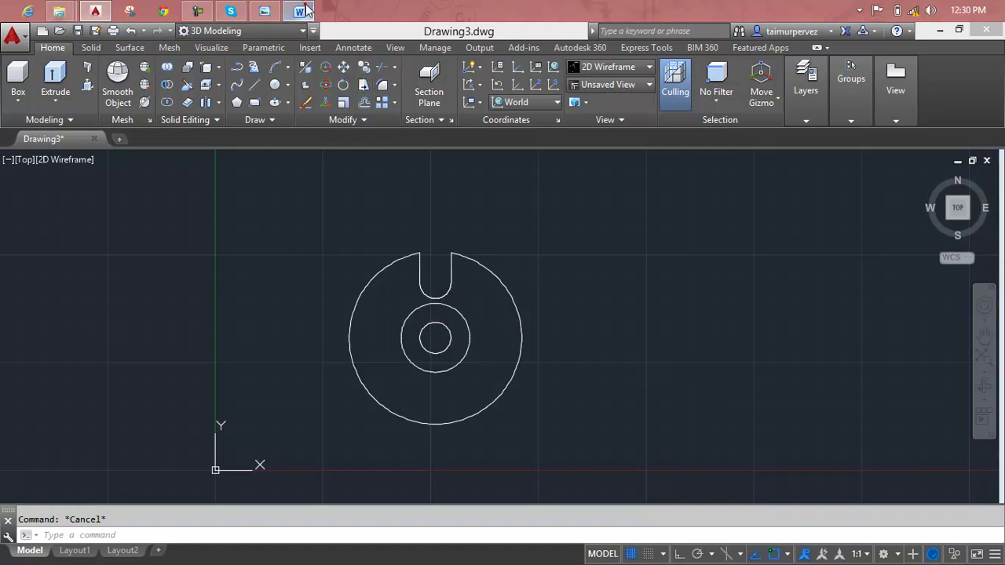
left_click(300, 11)
left_click(305, 9)
- Check the Lesson 116 outline in Word, then minimize Word to return to the AutoCAD drawing
left_click(305, 9)
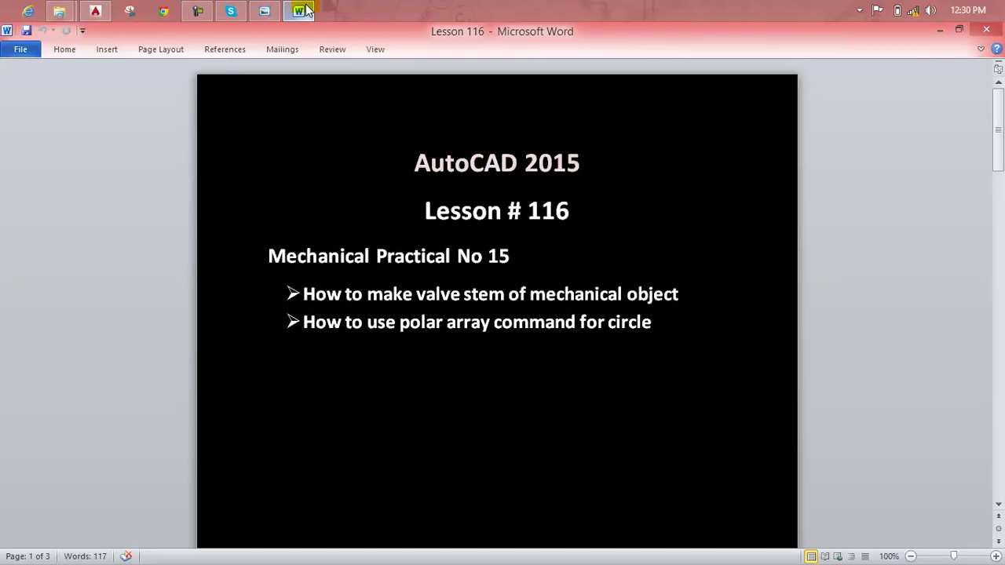
left_click(304, 9)
type("A")
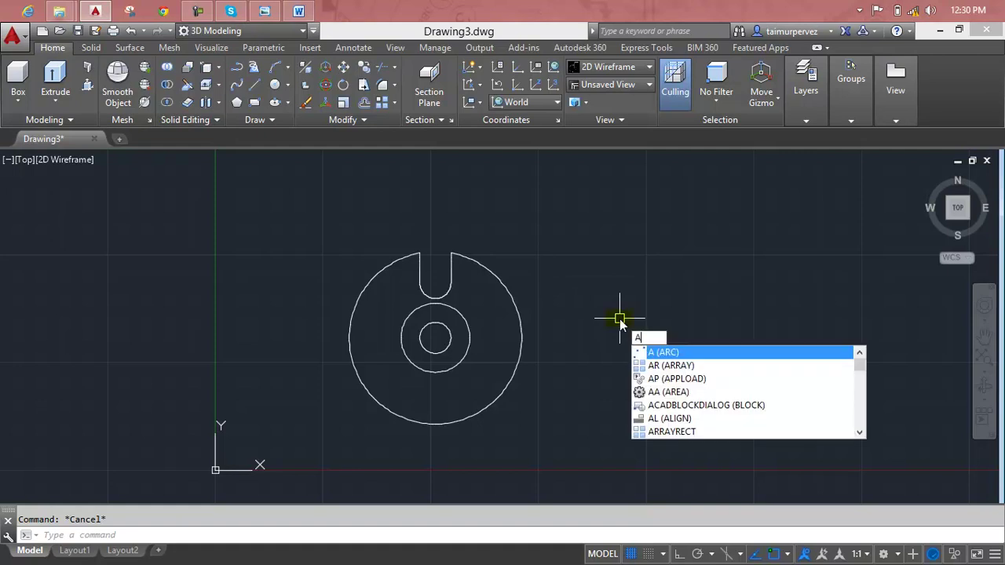
- Polar-array the U-shaped slot's arc and side line six times around the disc centre
left_click(659, 366)
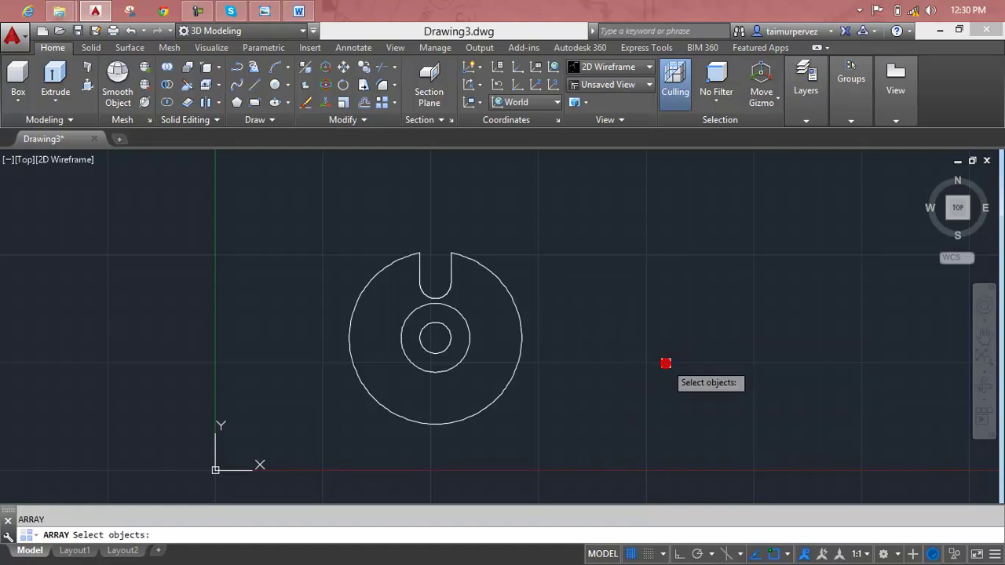
left_click(453, 279)
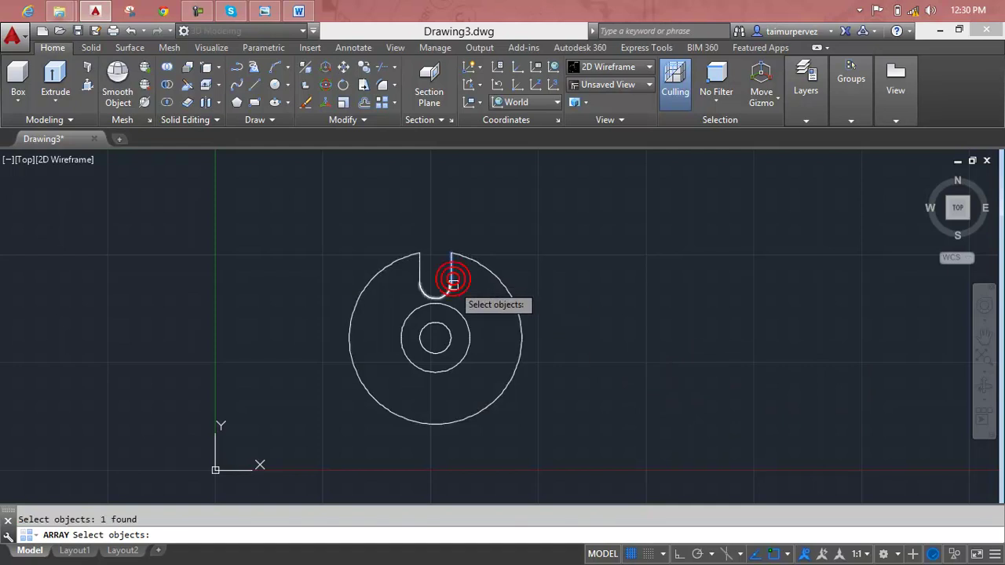
left_click(420, 269)
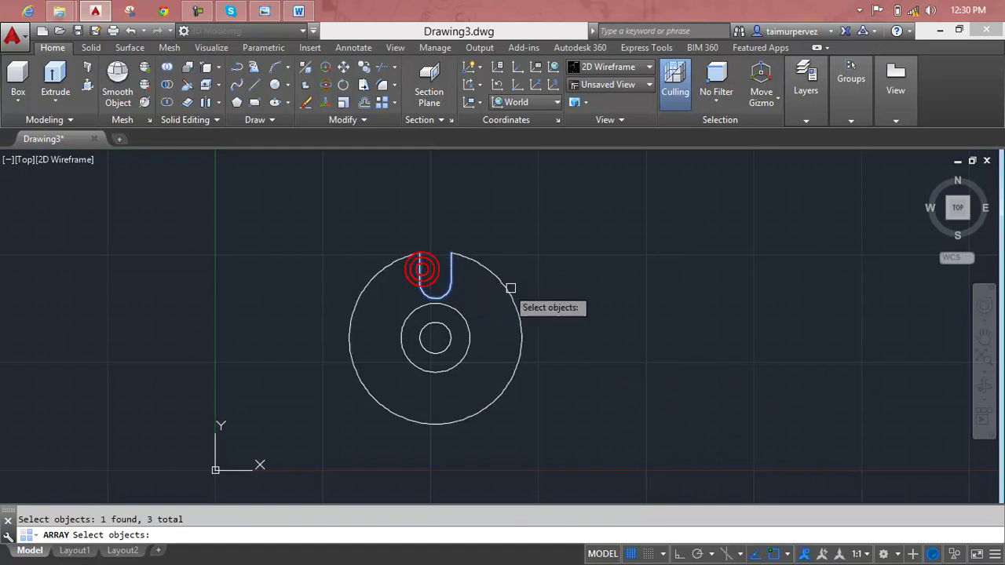
key("Return")
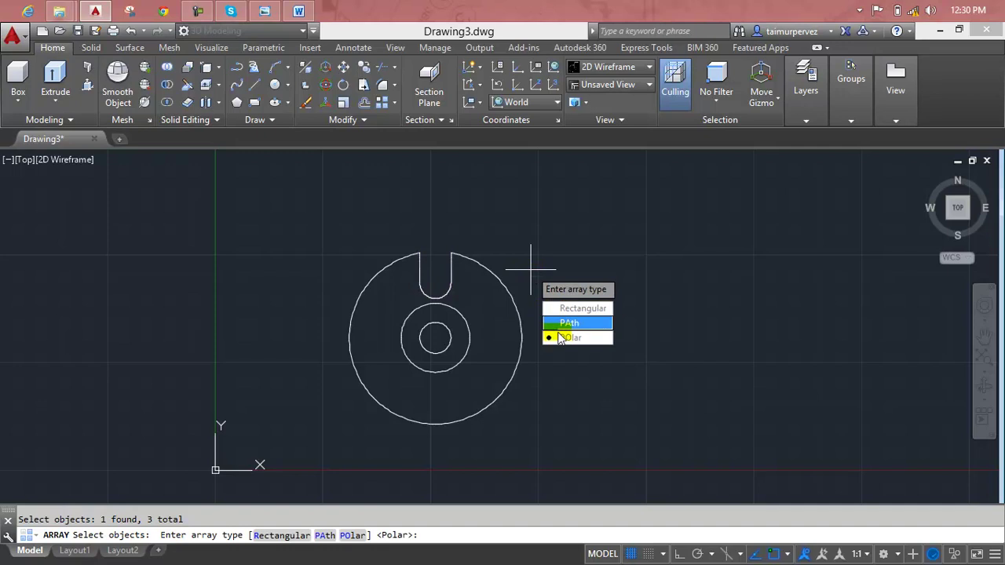
left_click(561, 337)
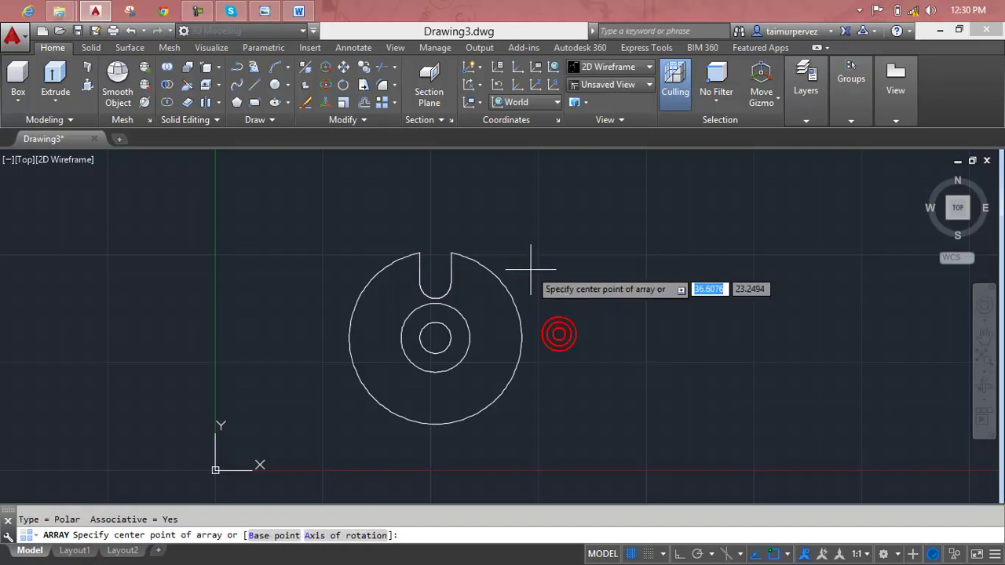
left_click(435, 339)
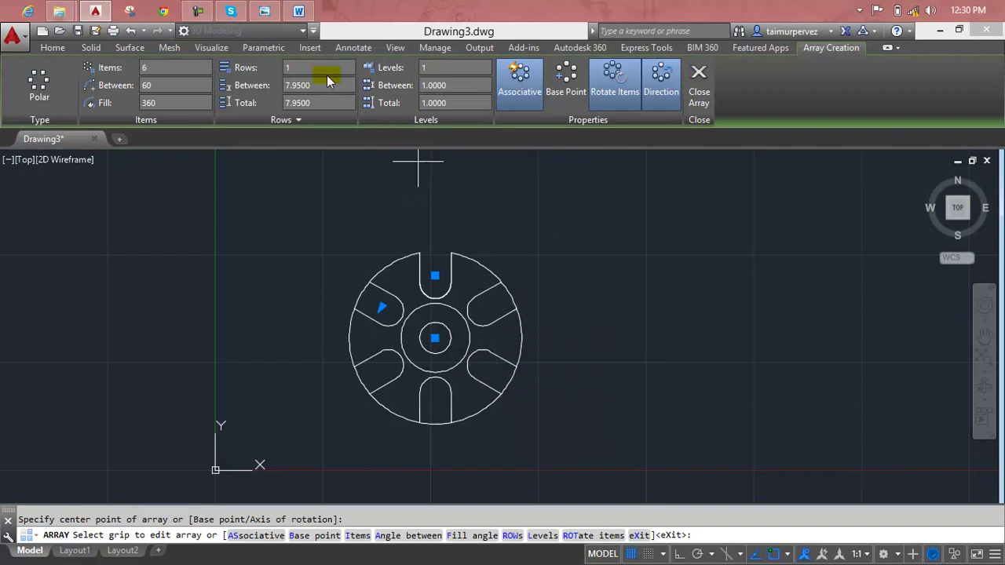
left_click(266, 11)
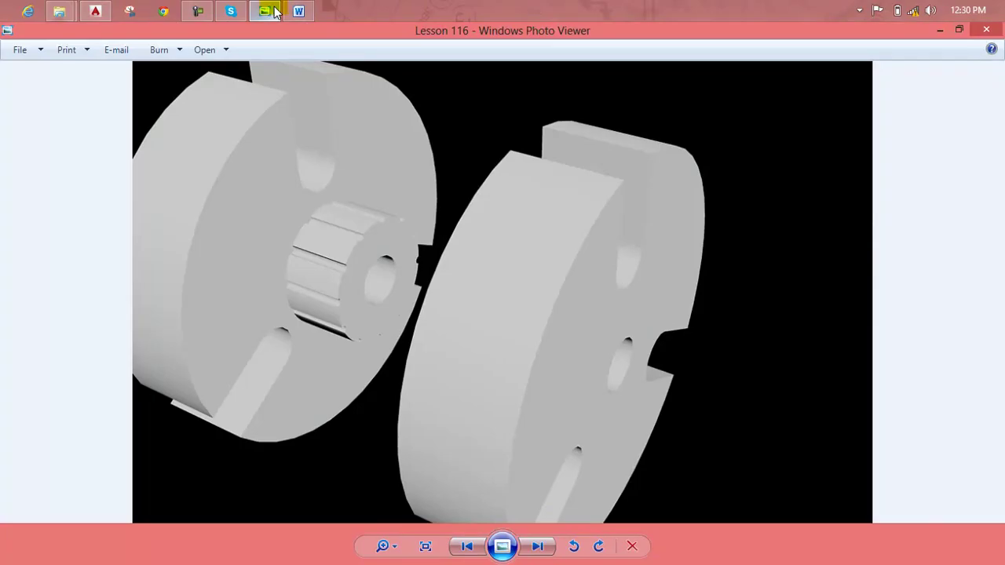
left_click(271, 11)
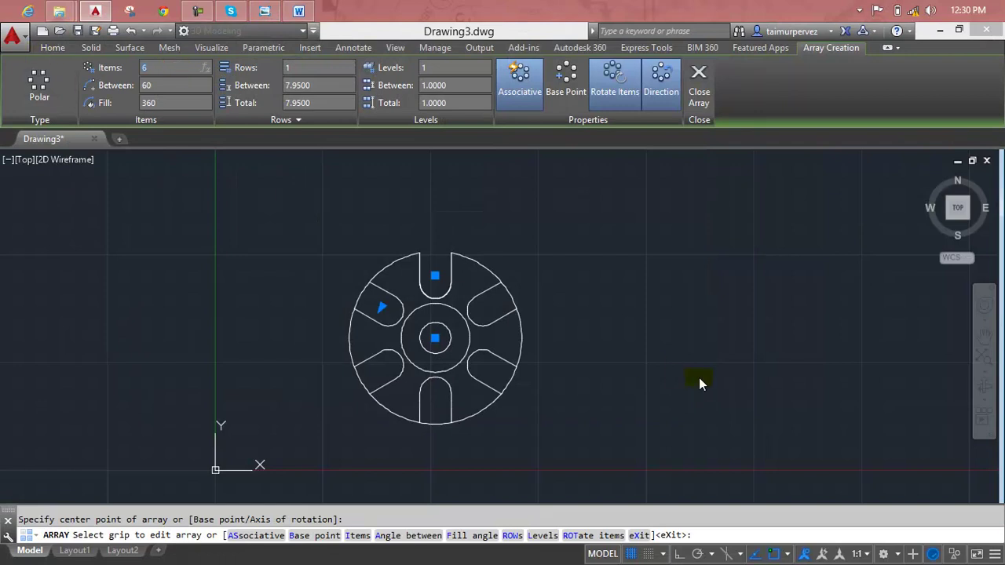
type("3")
- Reduce the polar array to three slots spaced 120° apart and finish it
key("Return")
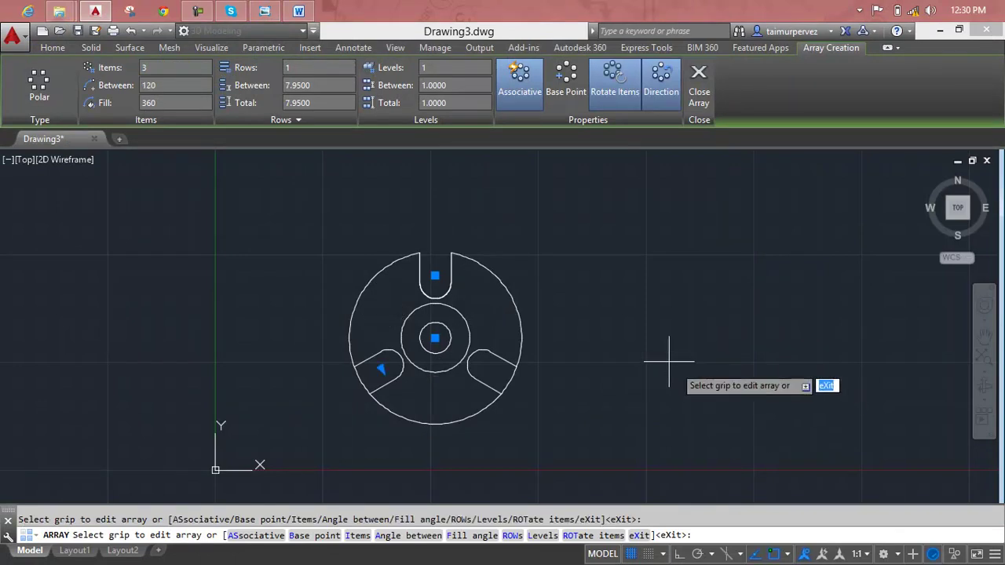
key("Return")
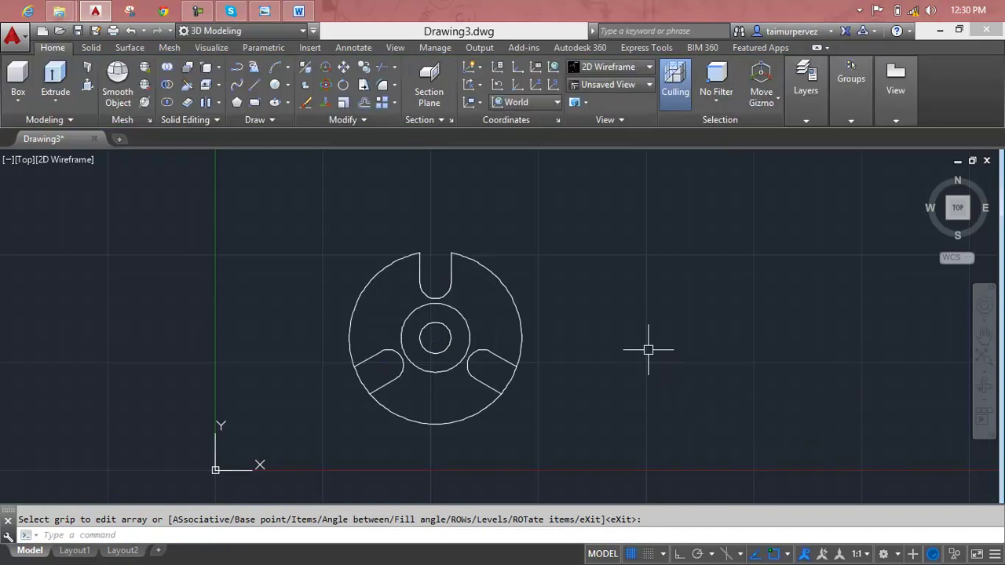
key("Escape")
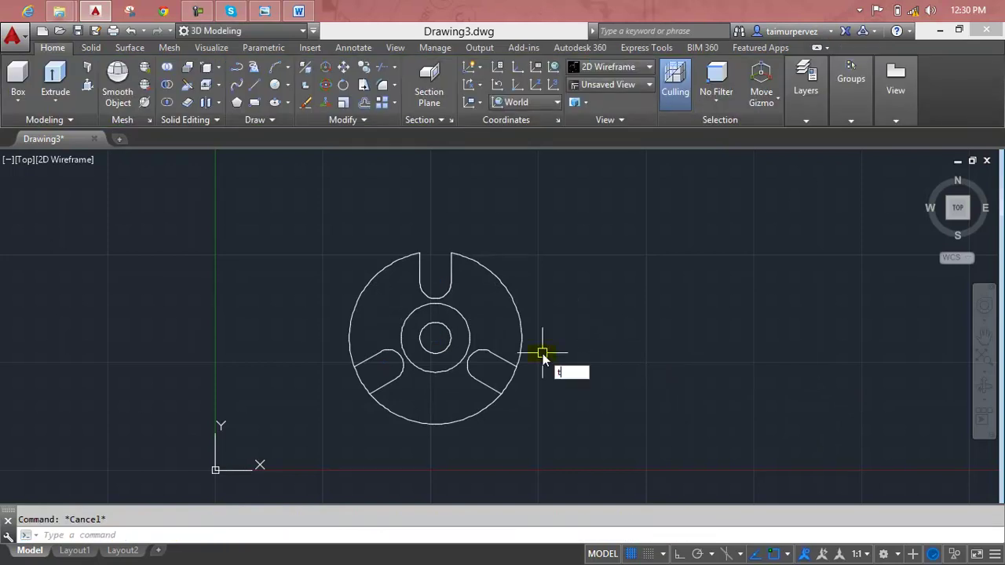
- Trim the outer-circle arcs across the lower-right and lower-left slot openings
key("Return")
key("Return")
left_click(512, 381)
left_click(365, 380)
scroll(512, 346, "up", 4)
key("Escape")
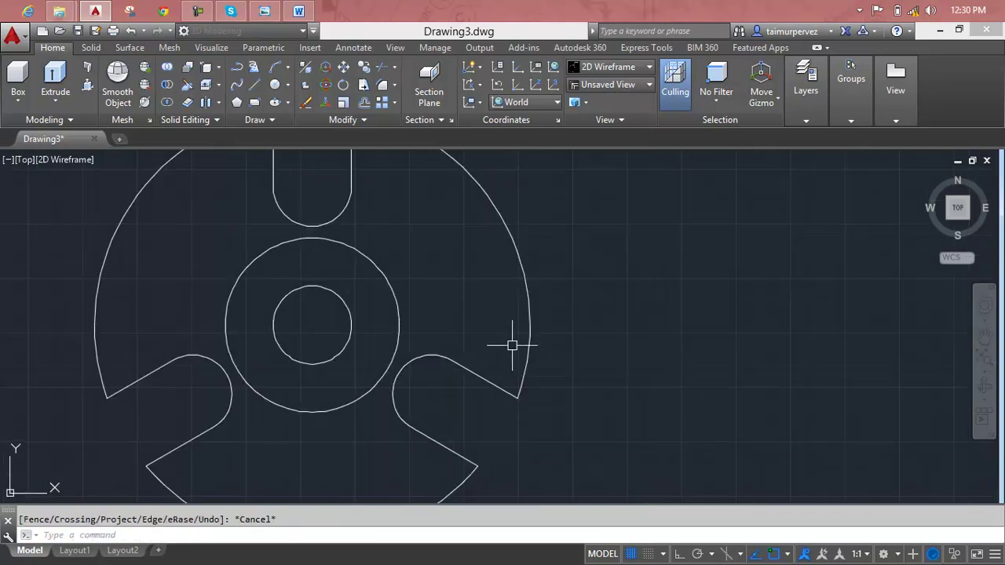
scroll(512, 346, "down", 2)
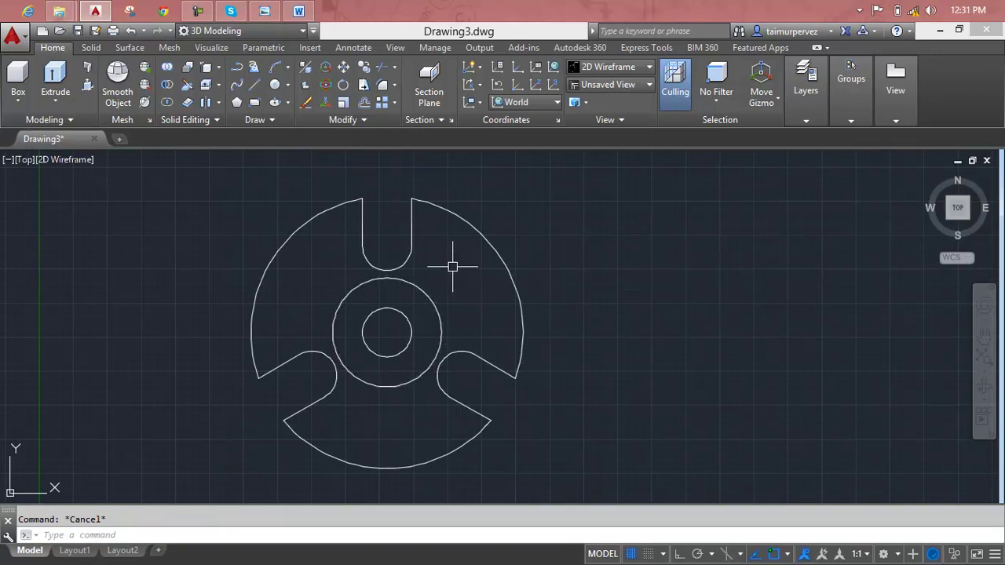
- Press-pull the slotted disc area into a thick solid, viewed from an isometric angle
left_click(88, 84)
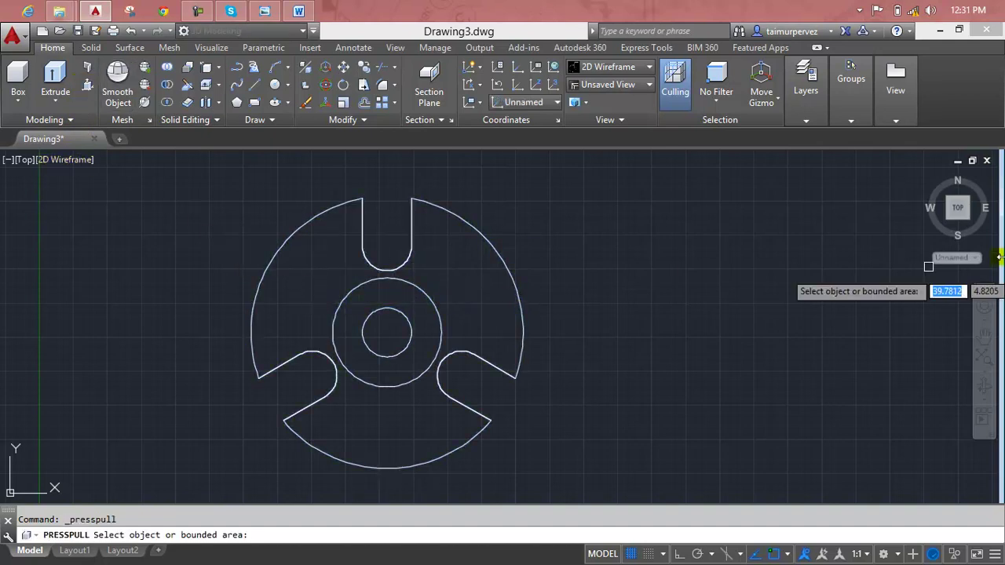
left_click(926, 178)
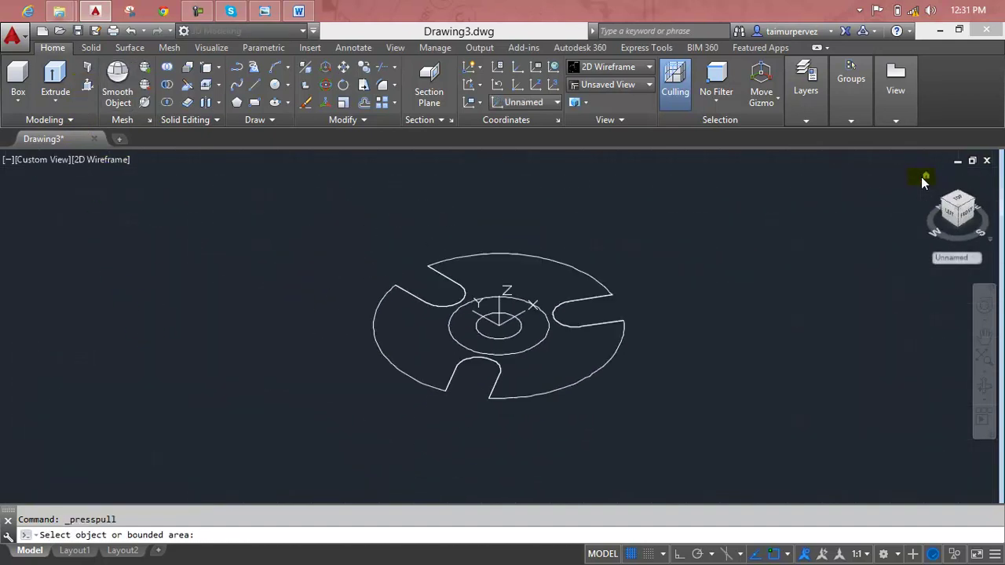
left_click(552, 281)
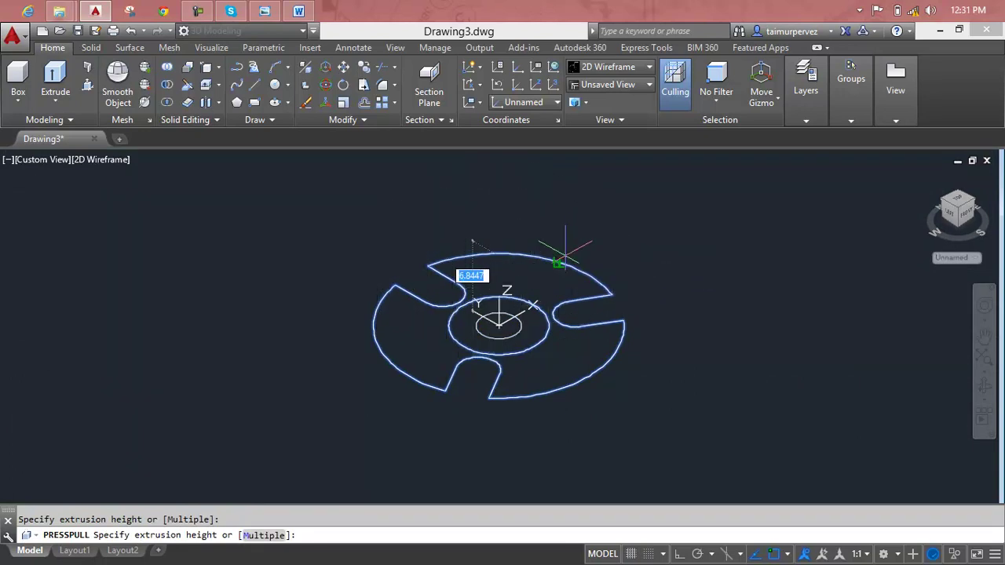
left_click(302, 10)
left_click(301, 10)
left_click(264, 11)
left_click(264, 11)
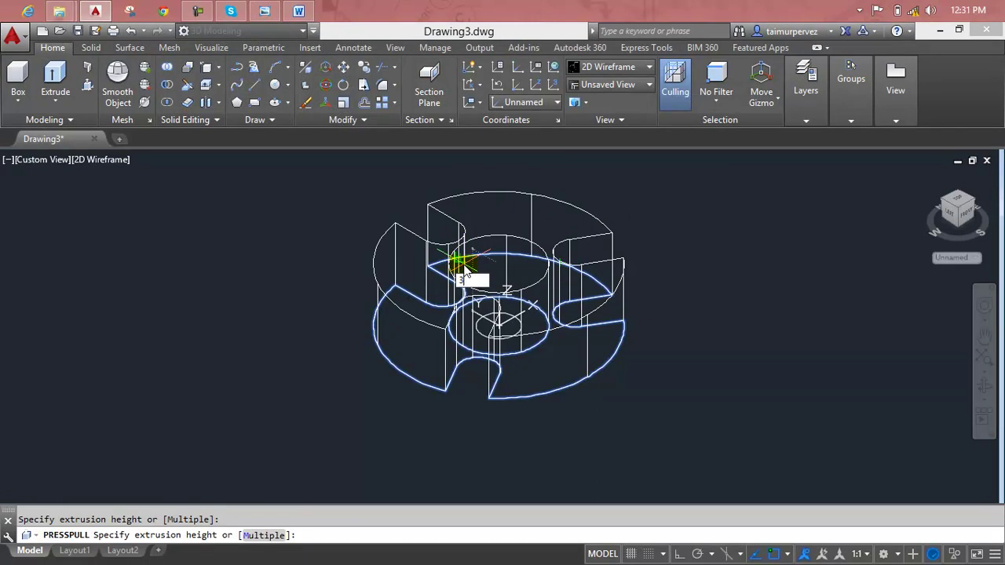
left_click(460, 263)
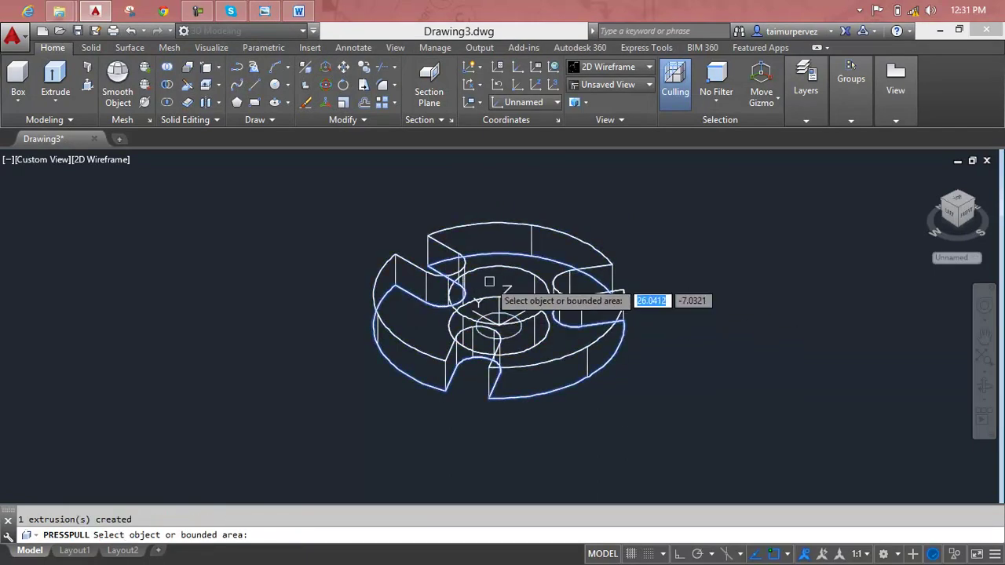
scroll(500, 282, "up", 2)
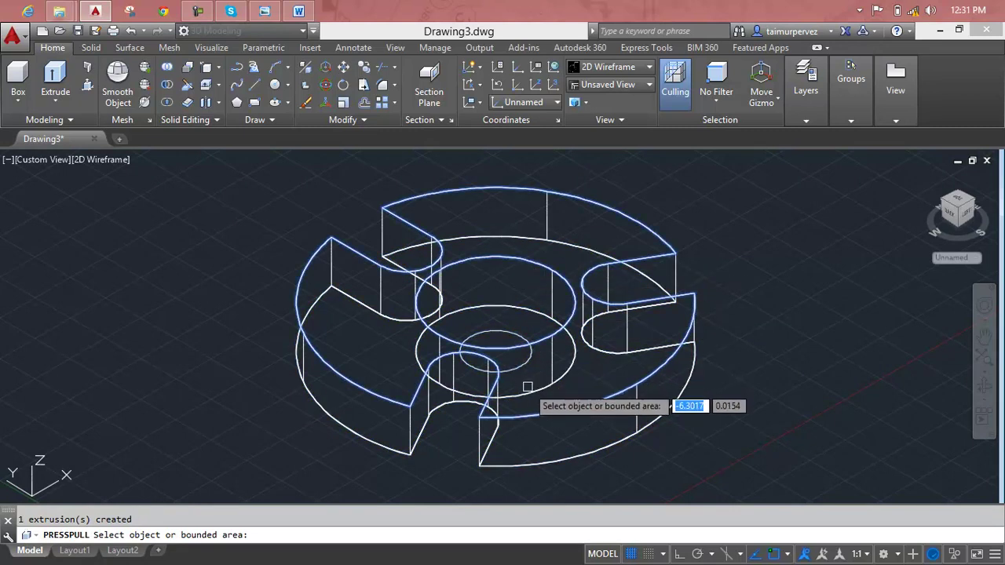
key("Return")
key("Escape")
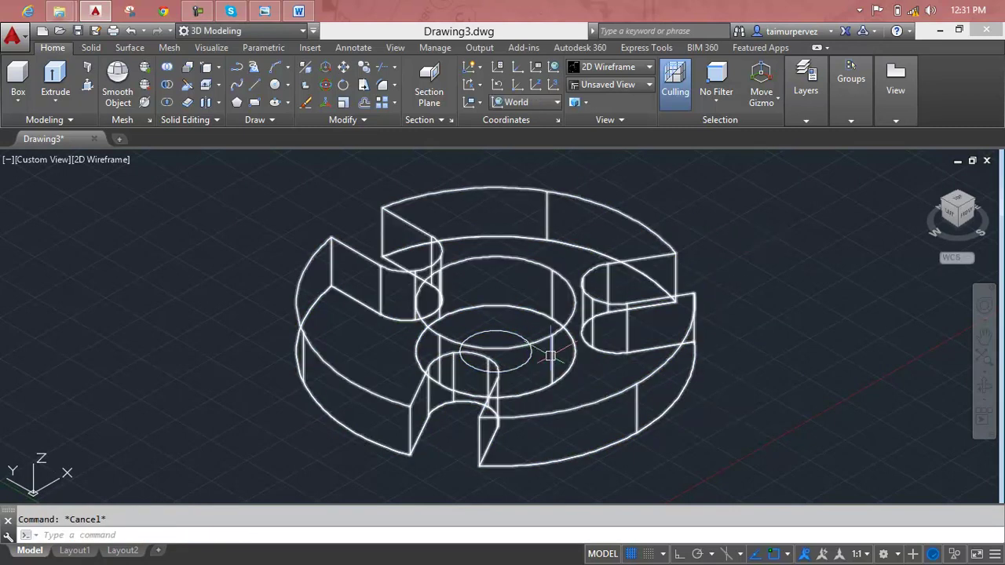
- Apply the Realistic visual style and orbit to look down more steeply on the disc's top
left_click(642, 68)
left_click(642, 69)
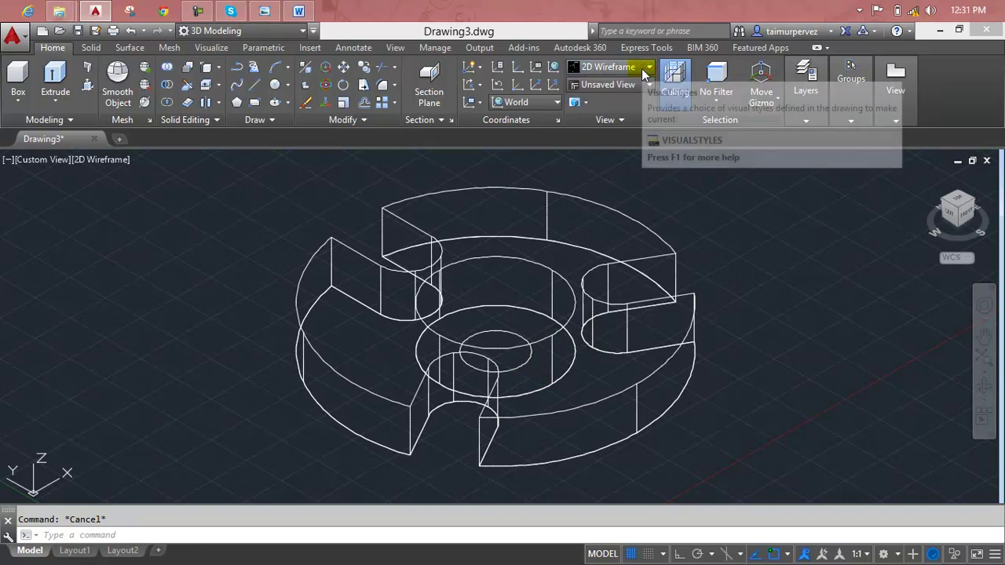
left_click(641, 69)
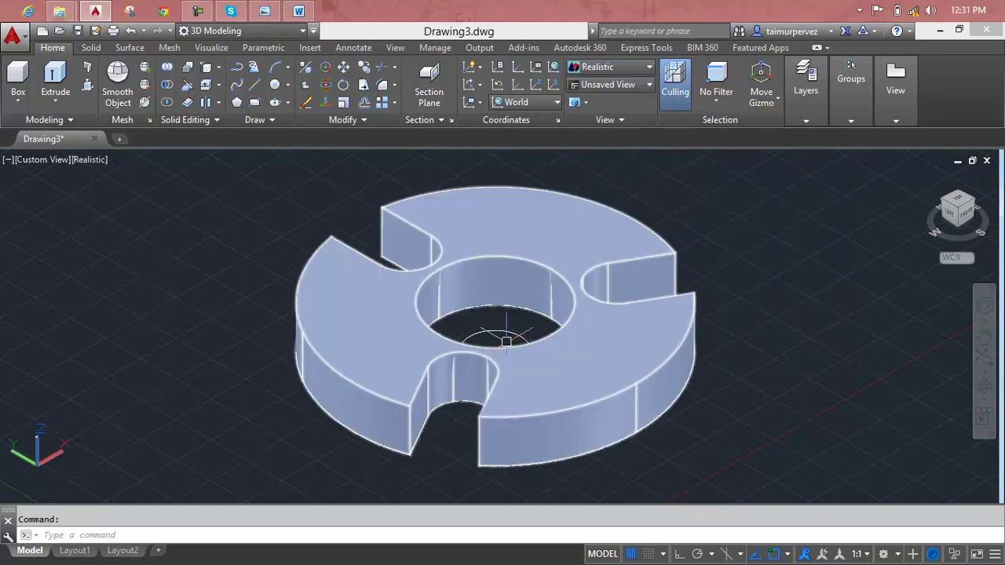
left_click(512, 312)
key("Escape")
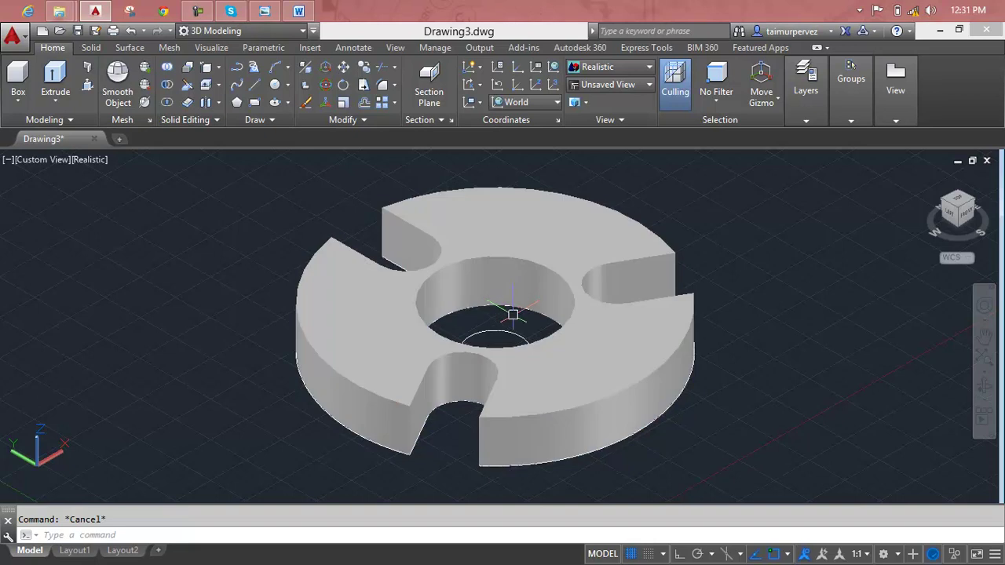
middle_click_drag(512, 315, 462, 268, "shift")
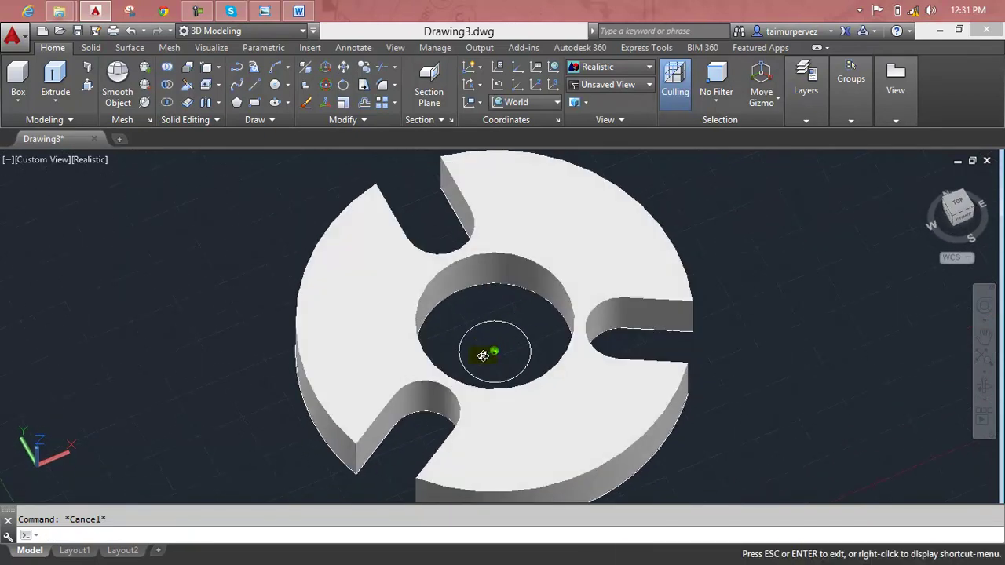
- Press-pull the ring around the central bore up 7 units to form a raised hub
left_click(87, 85)
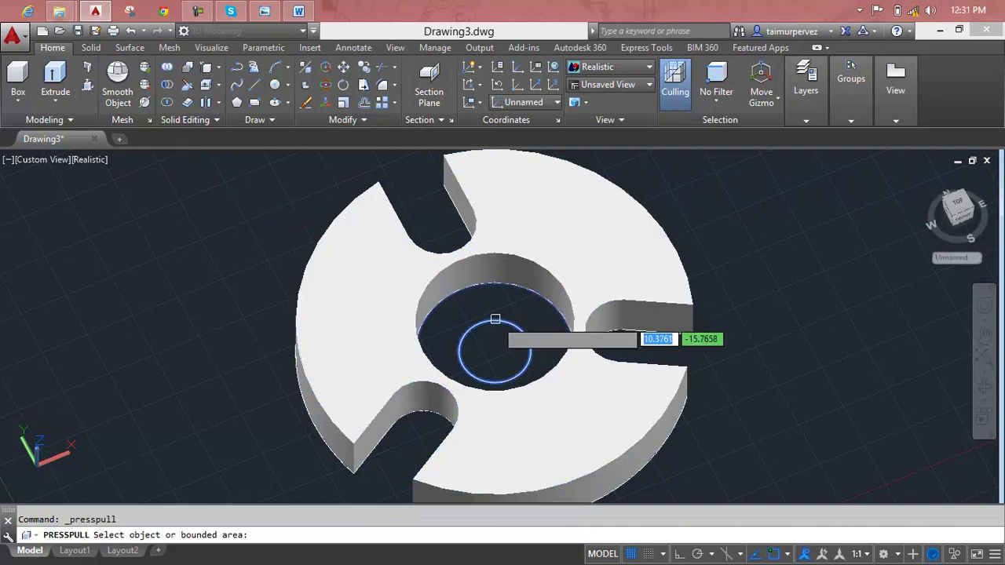
left_click(499, 306)
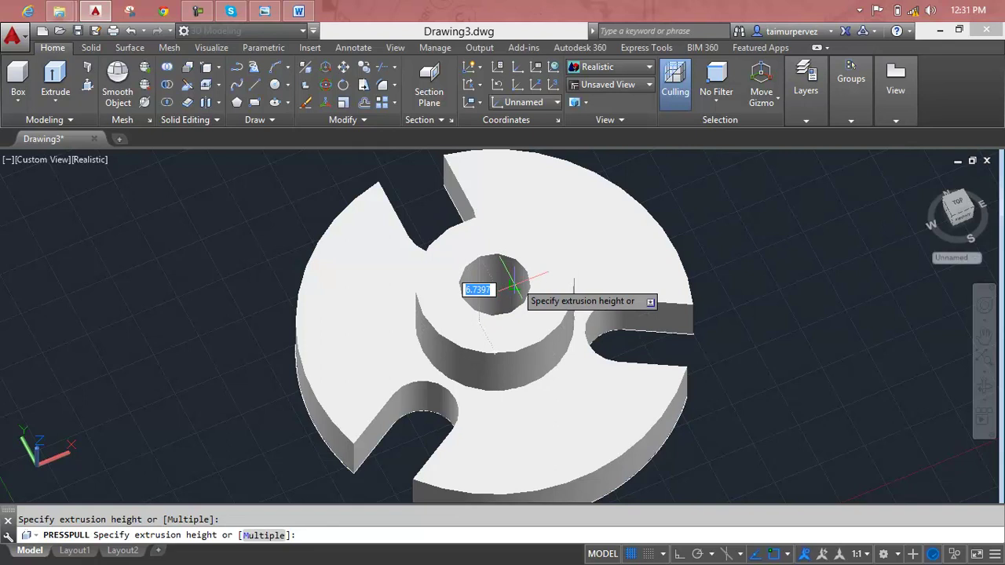
type("7")
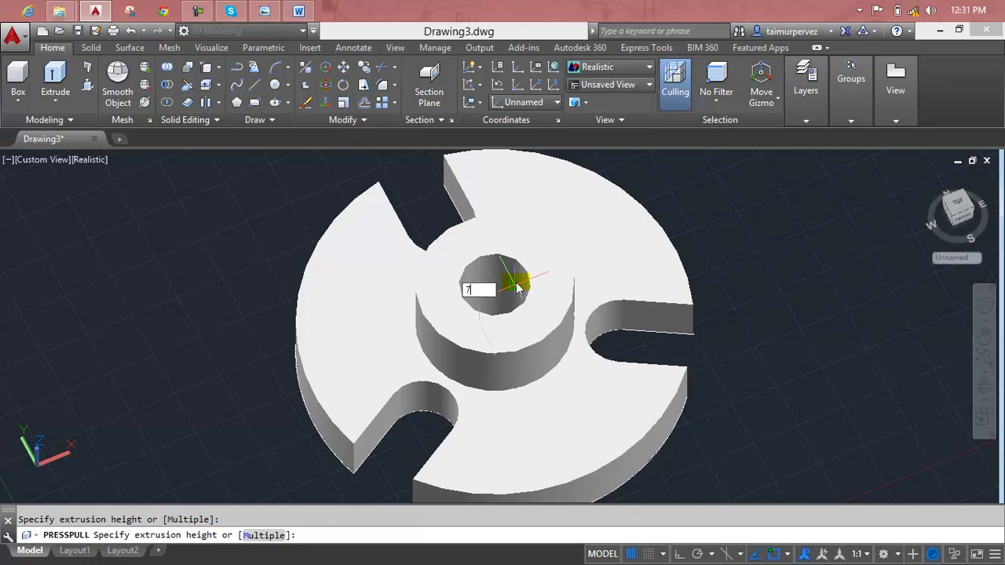
key("Return")
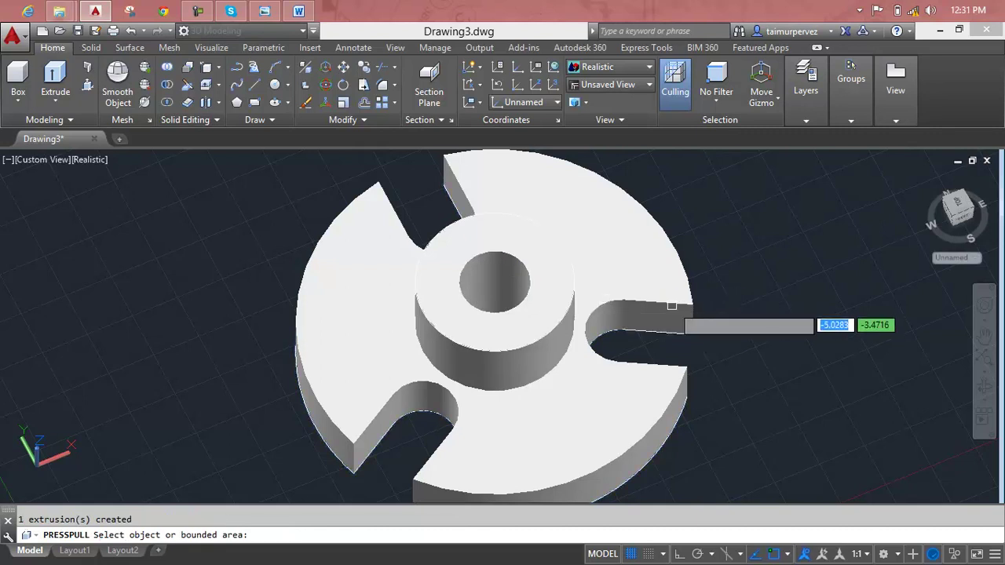
mouse_move(649, 353)
middle_mouse_down("shift")
mouse_move(683, 265)
mouse_move(568, 299)
mouse_move(479, 343)
mouse_move(539, 433)
mouse_move(633, 299)
mouse_move(646, 346)
middle_mouse_up("shift")
- Undo the hub press-pull, restoring the flat 2D Wireframe outline of disc, hub and bore circles
left_click(650, 349)
key("Escape")
middle_click_drag(639, 278, 639, 354, "shift")
key("ctrl+z")
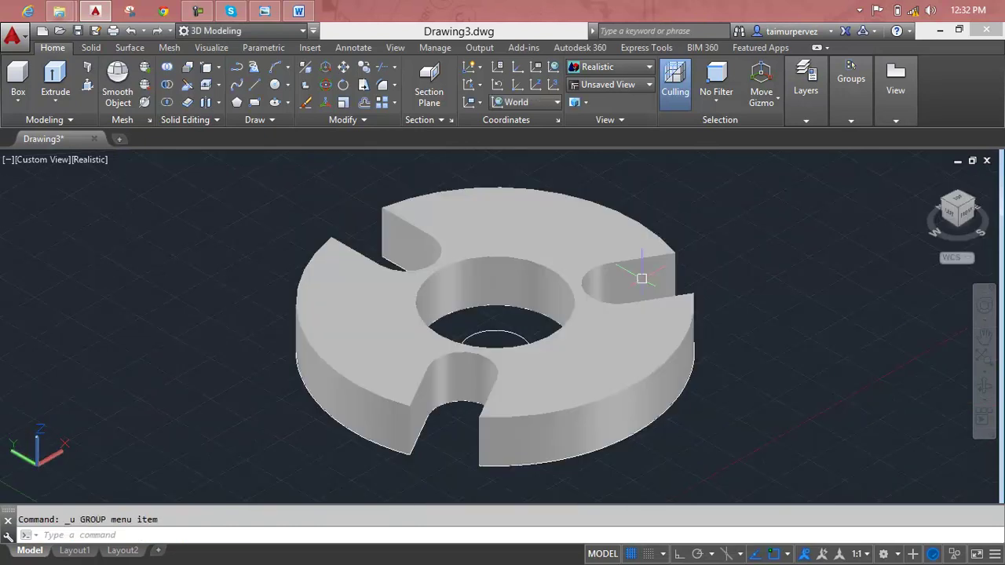
key("ctrl+z")
key("ctrl+z")
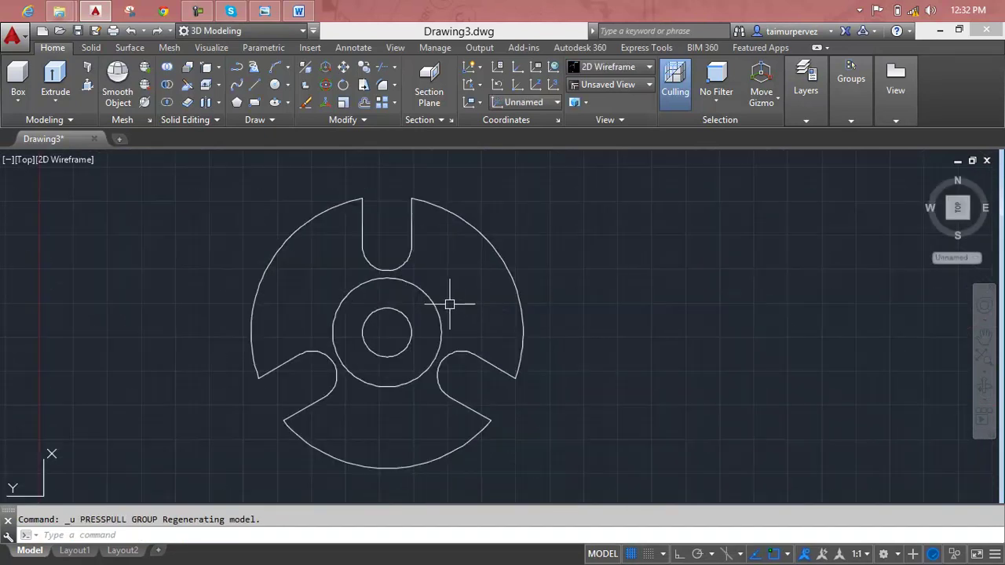
scroll(449, 304, "up", 4)
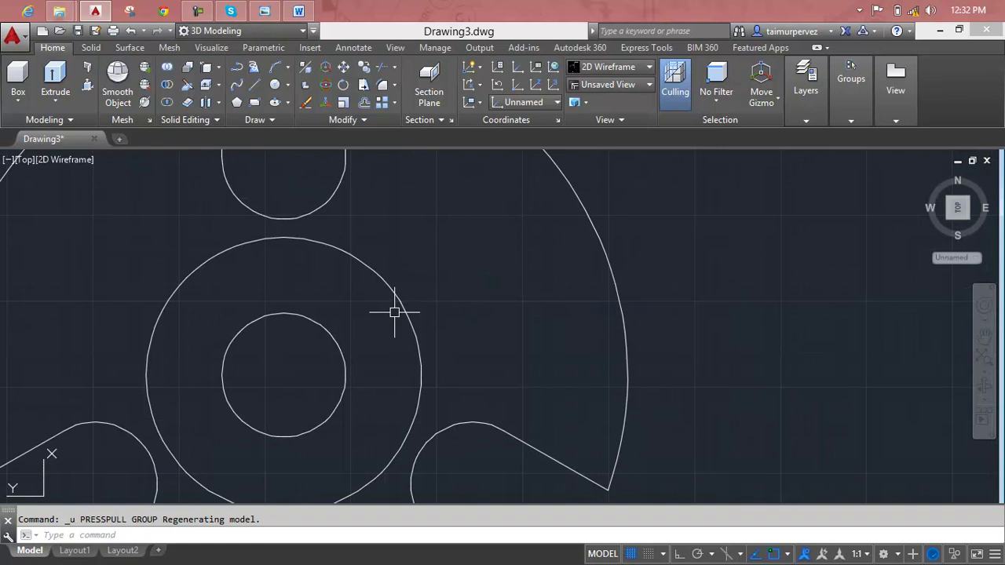
key("Escape")
scroll(396, 304, "down", 2)
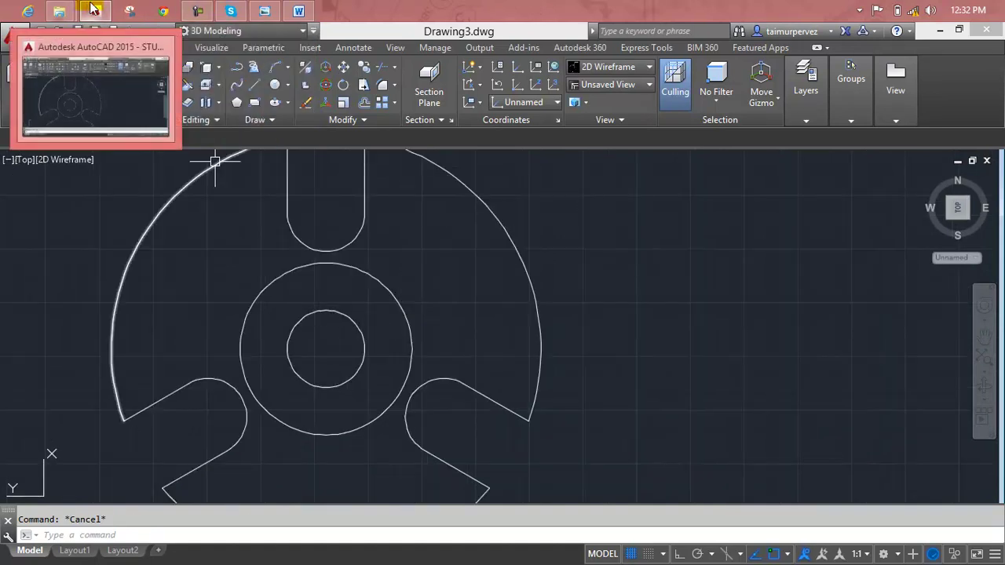
left_click(262, 12)
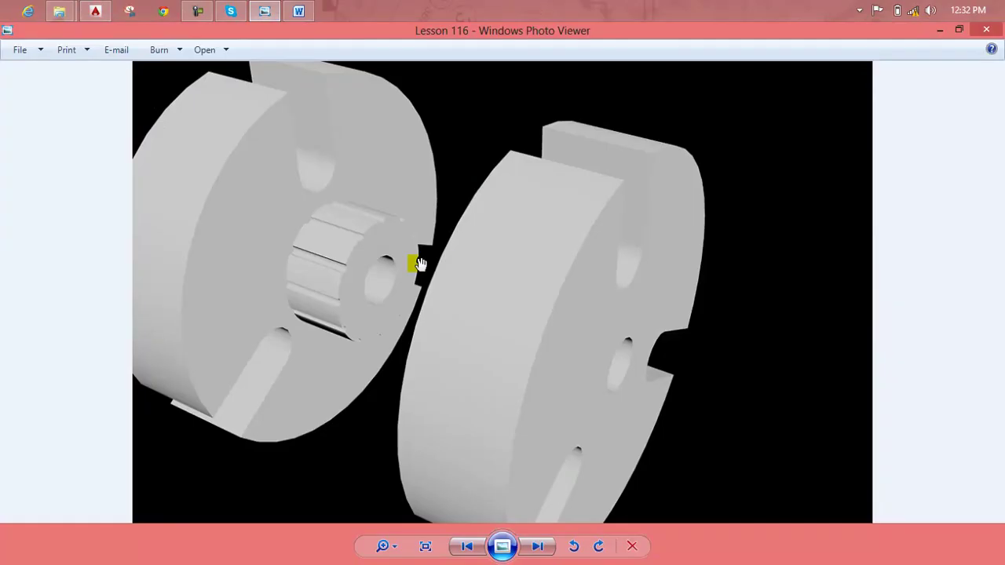
scroll(339, 228, "up", 1)
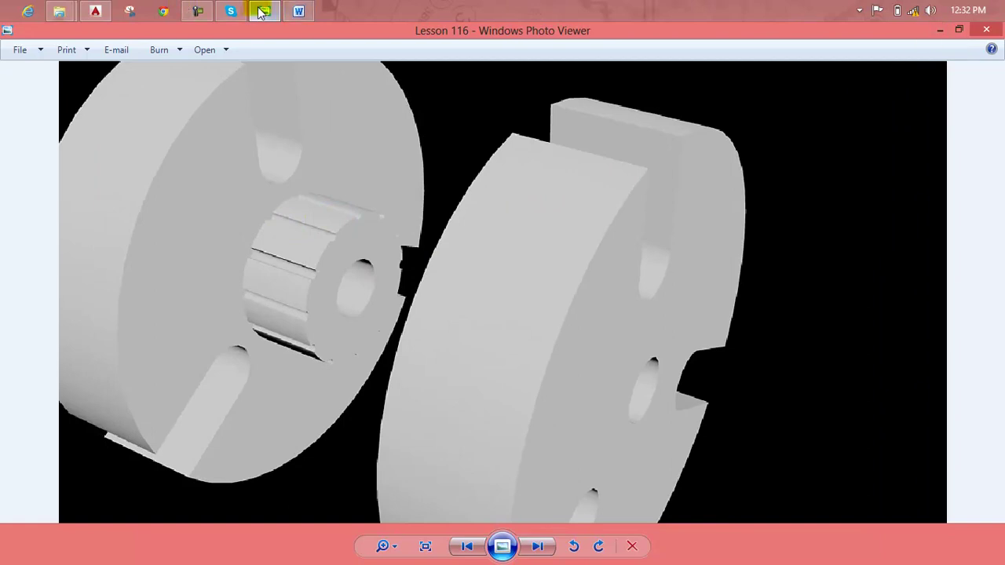
left_click(94, 10)
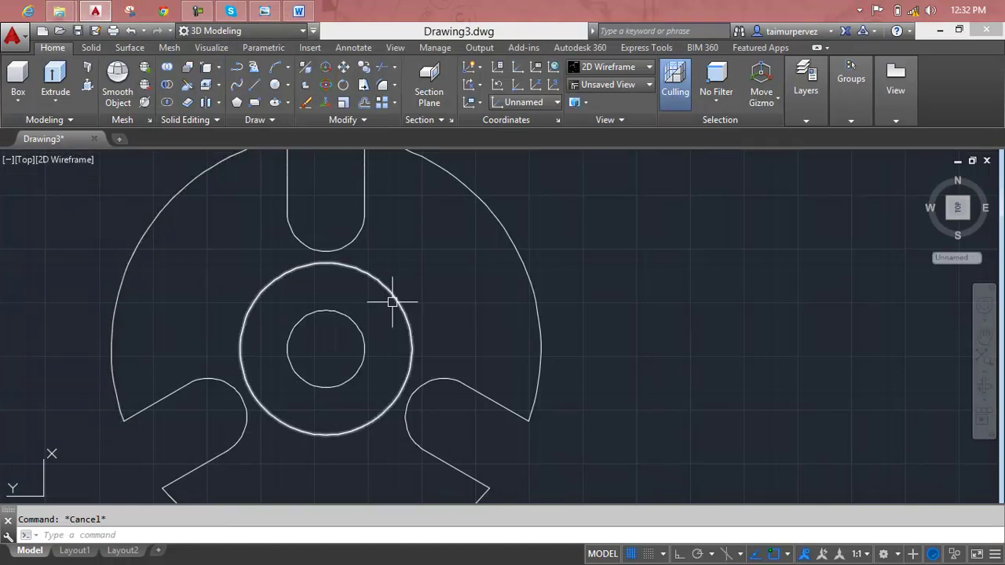
- Draw a 0.4-radius circle centred on the hub circle's edge, up and right of the bore
scroll(396, 287, "up", 2)
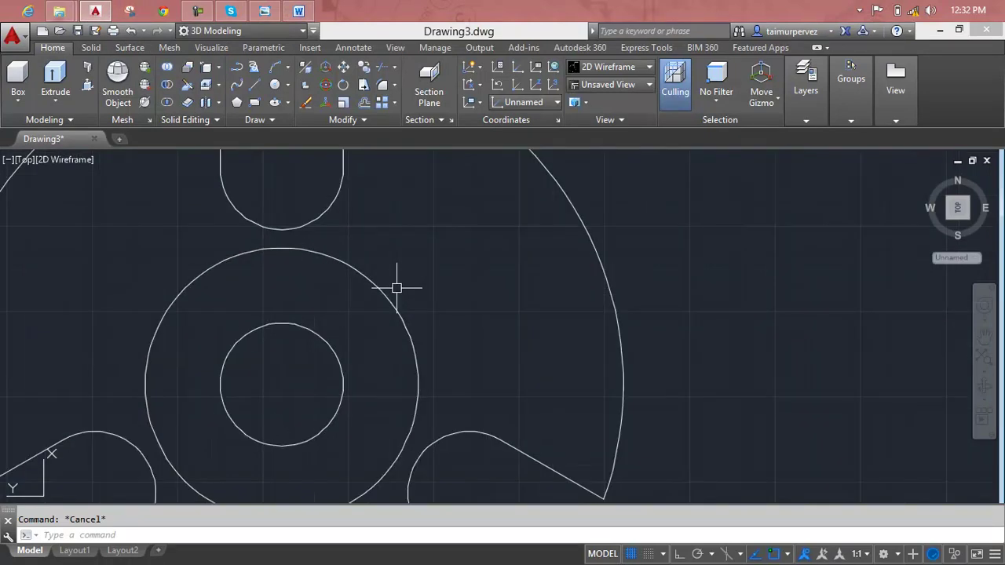
type("c")
key("Return")
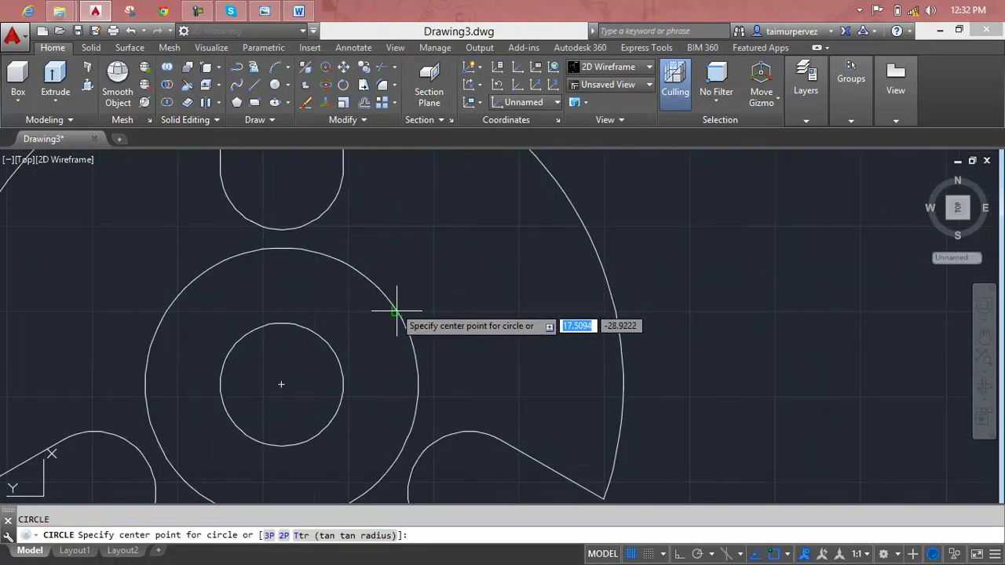
left_click(396, 308)
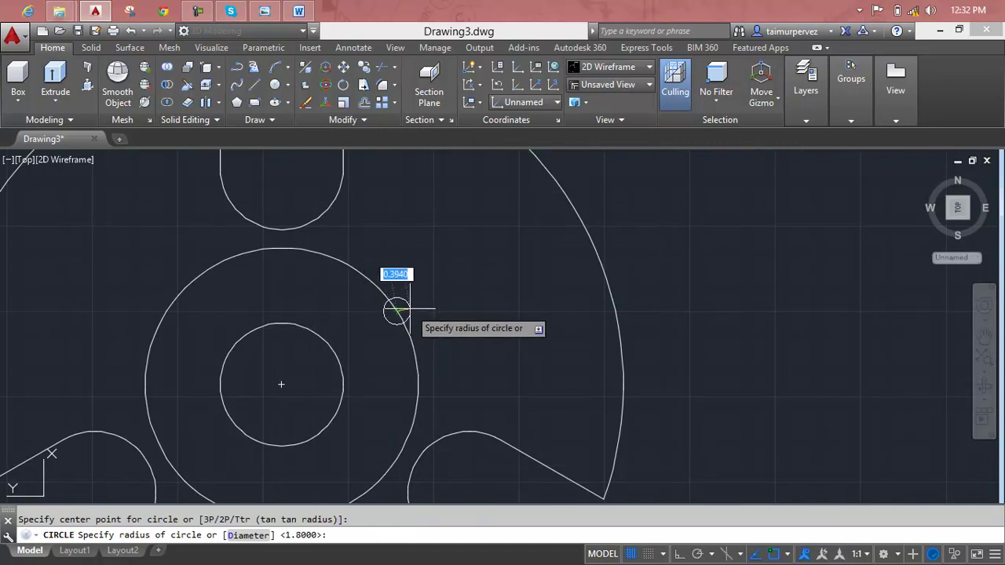
type("0.4")
key("Return")
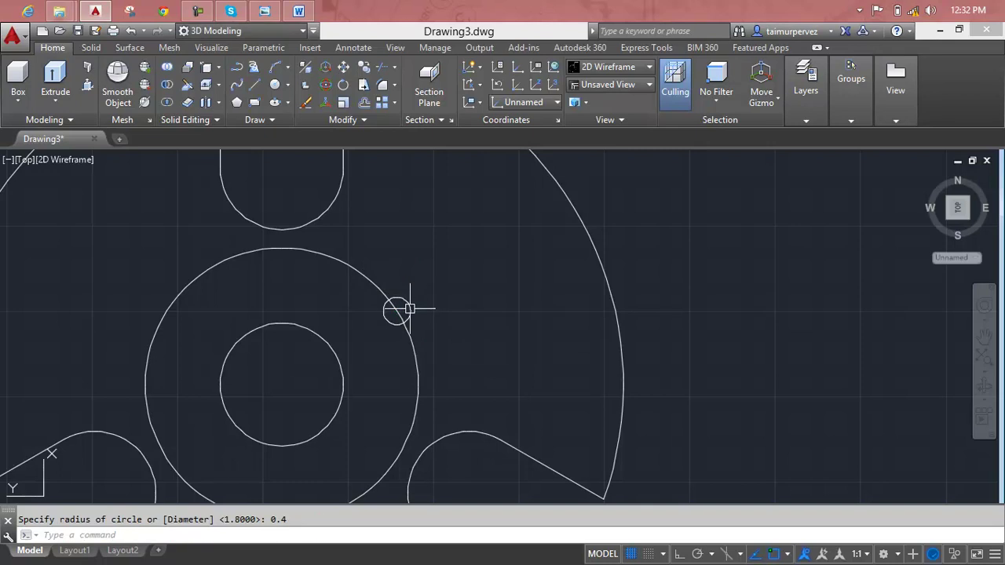
scroll(408, 303, "up", 2)
scroll(402, 304, "down", 2)
key("Escape")
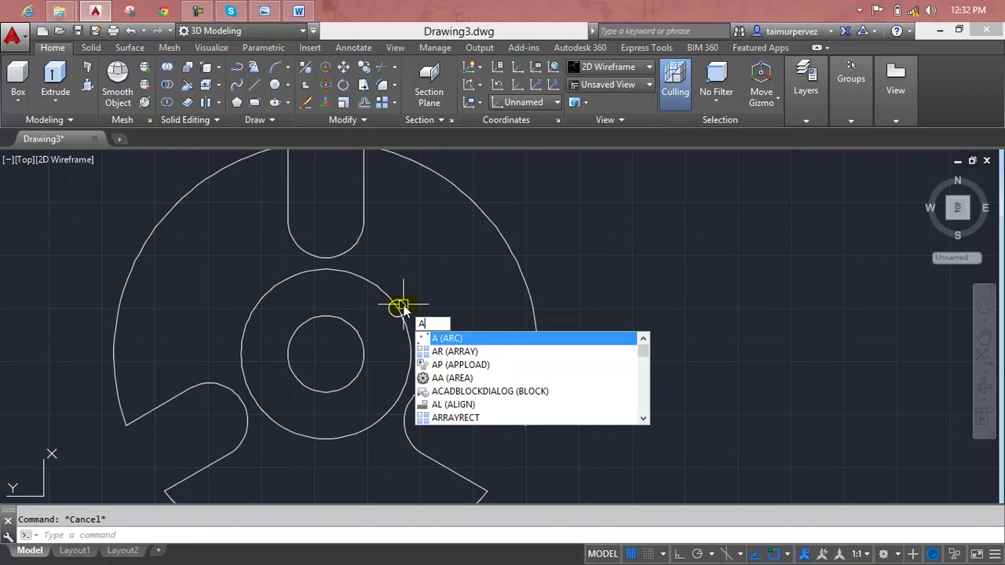
- Polar-array the small circle into 12 copies, 30° apart, around the bore centre
left_click(458, 351)
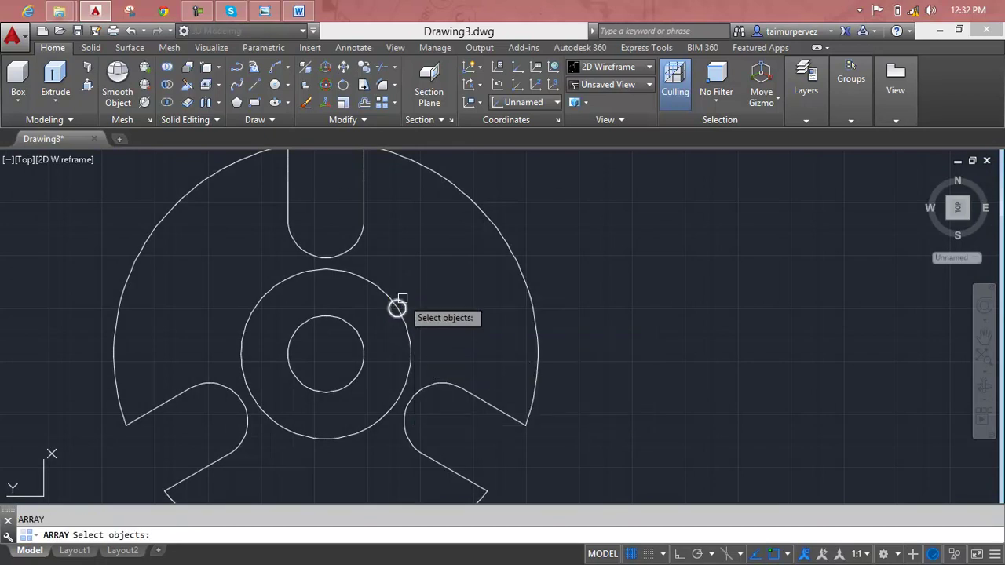
key("Return")
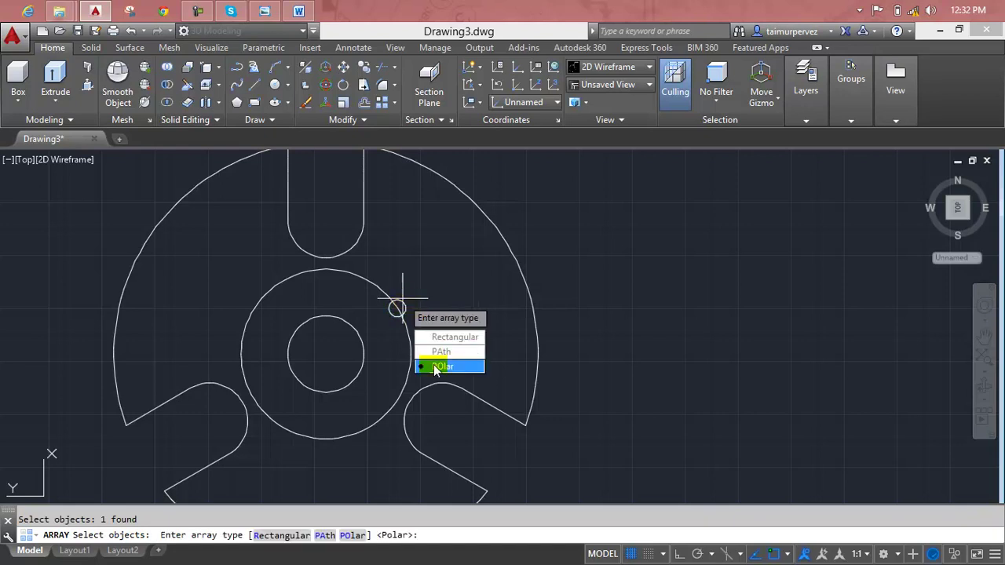
left_click(431, 366)
left_click(326, 354)
type("12")
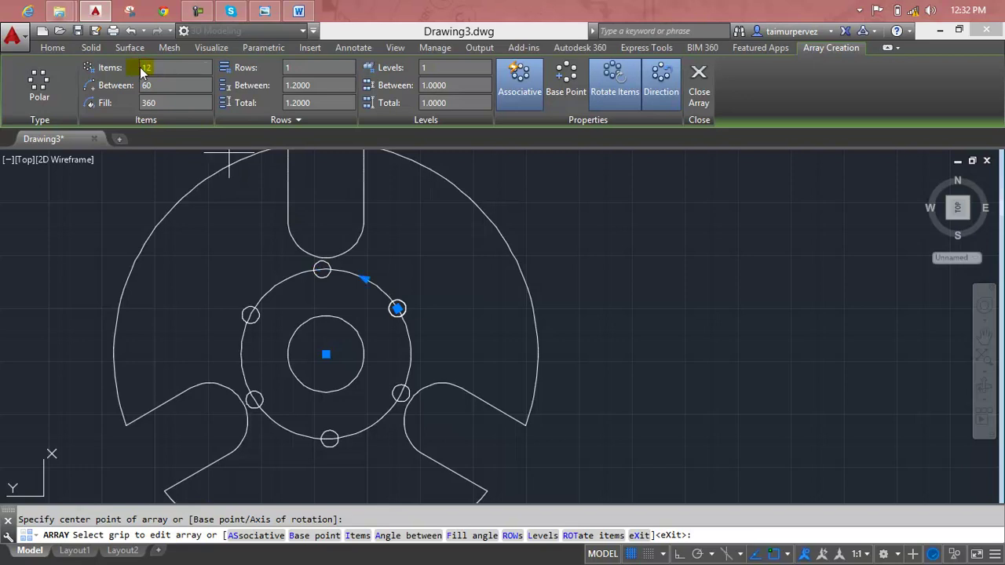
key("Return")
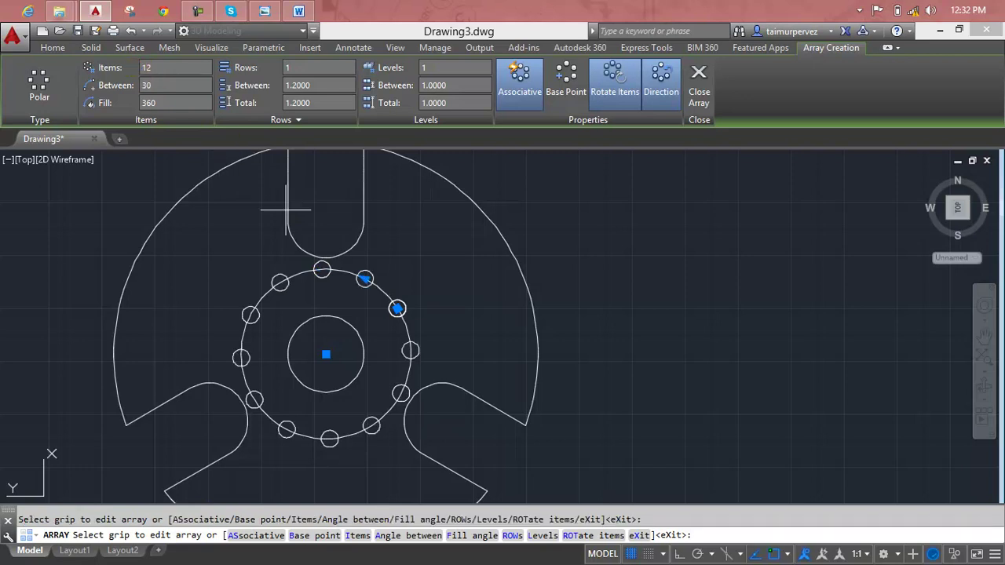
key("Return")
- Trim the hub arc inside the small circle with a crossing drag, then undo that trim
scroll(359, 269, "up", 2)
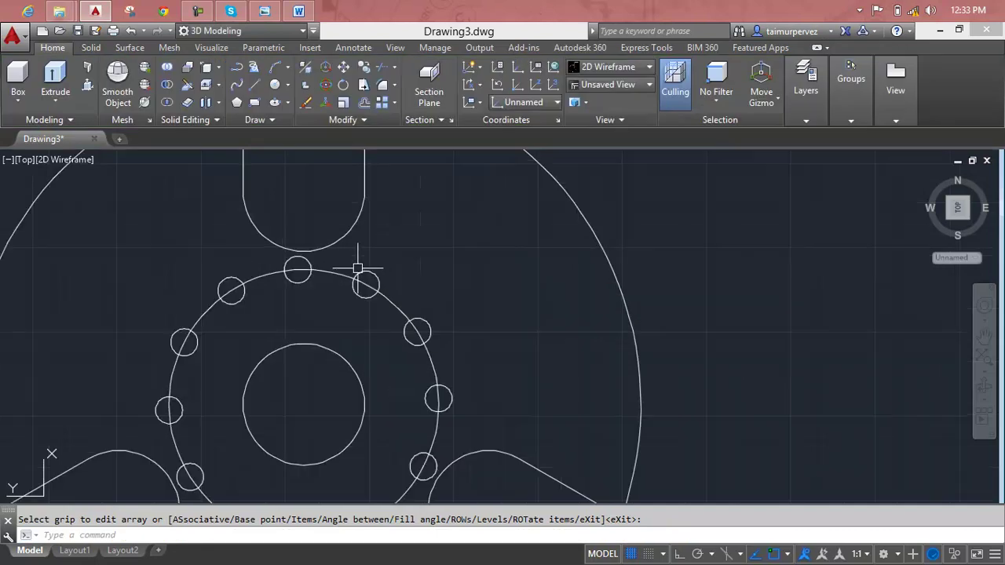
key("Escape")
type("r")
key("Return")
key("Return")
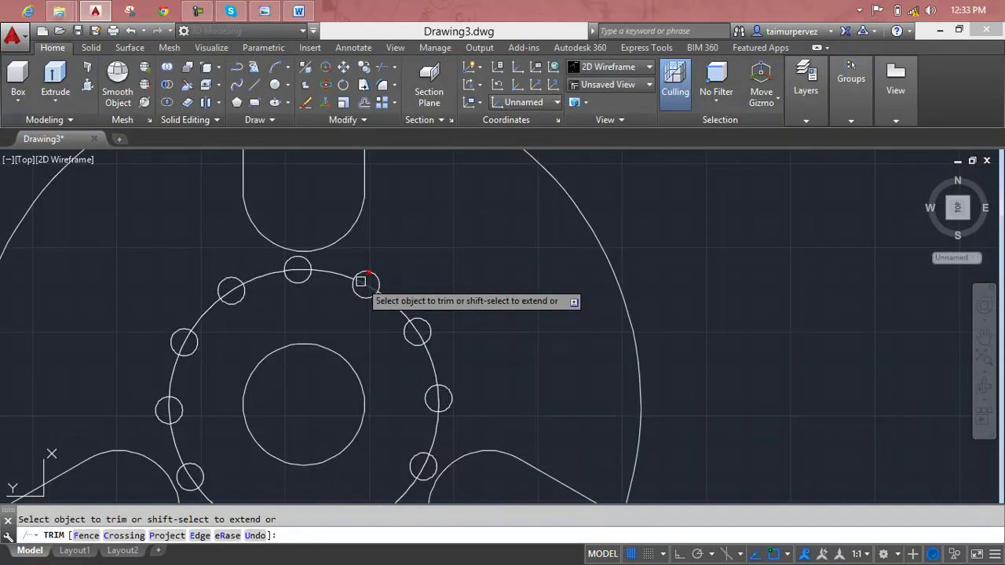
scroll(381, 261, "up", 4)
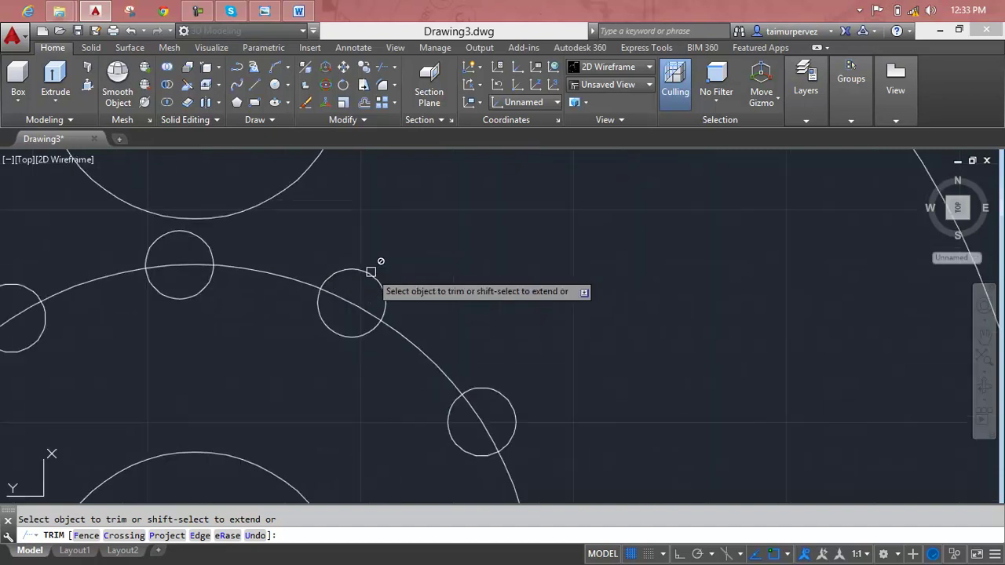
left_click_drag(375, 258, 348, 304)
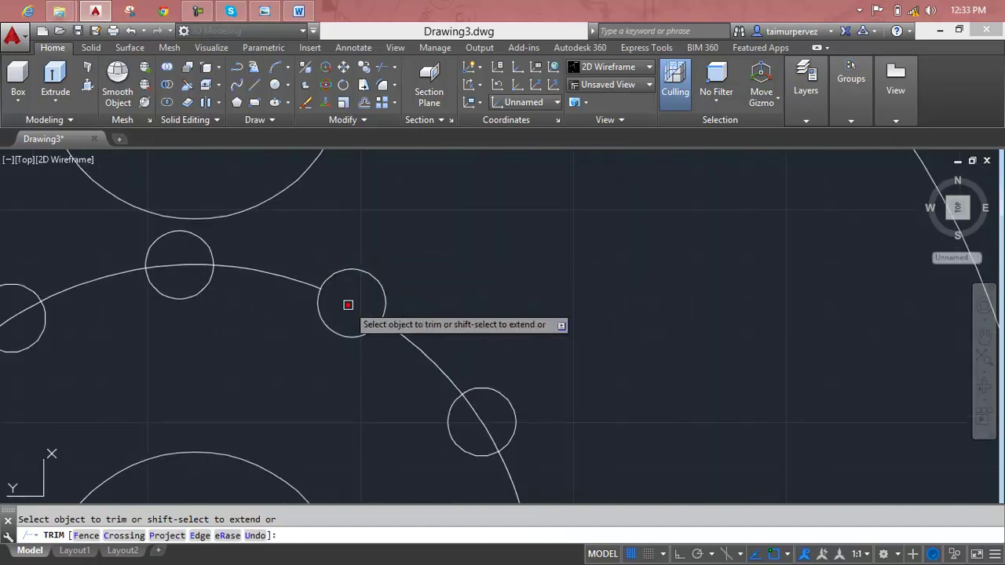
key("Escape")
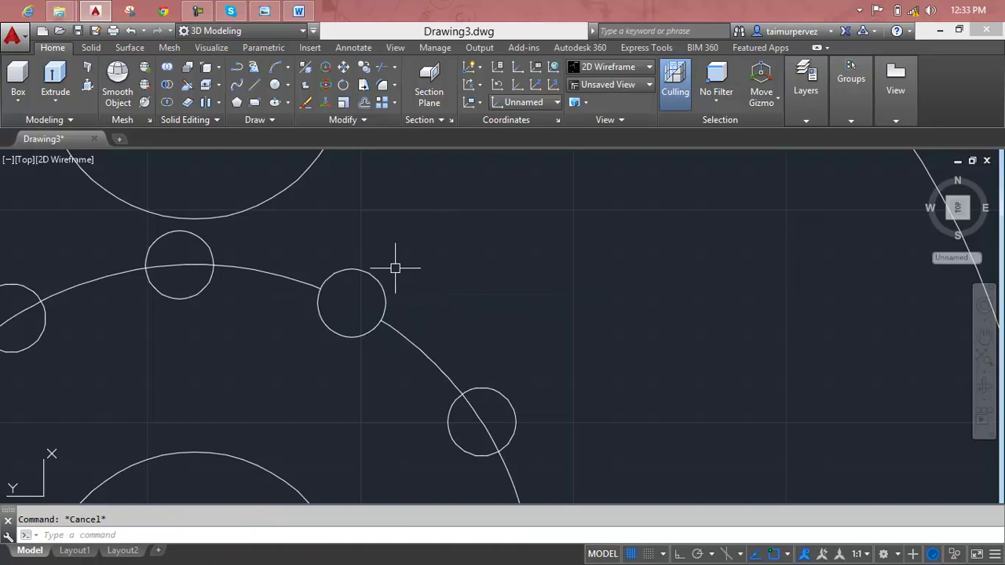
scroll(395, 268, "down", 4)
key("ctrl+z")
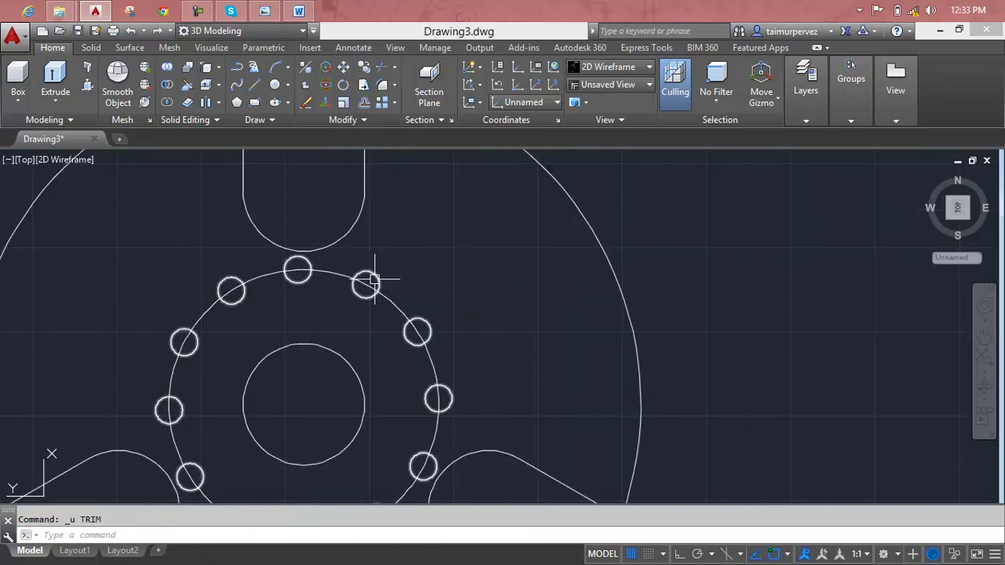
key("Escape")
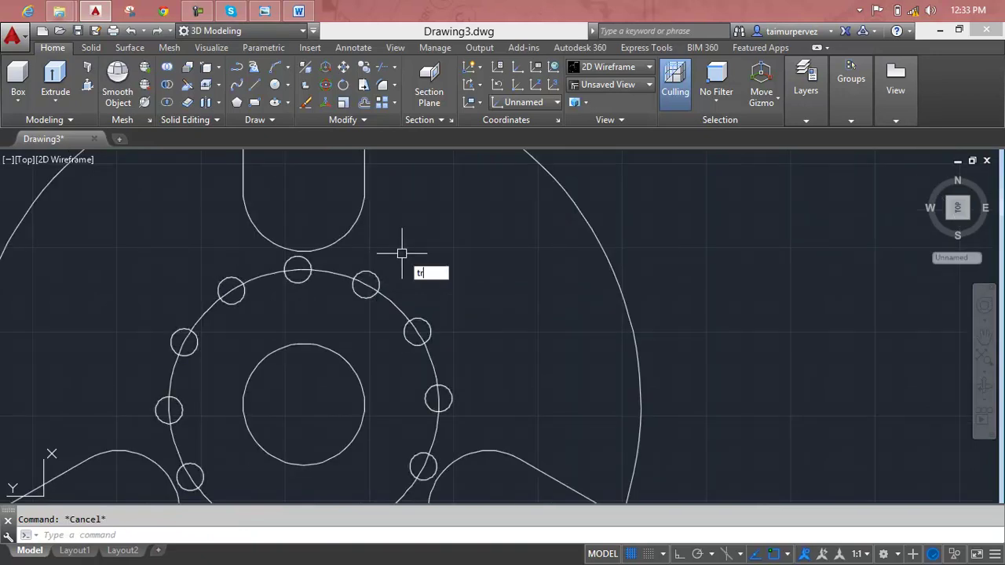
- Try trimming with the small circle as cutting edge, then cancel and step back a change
key("Return")
left_click(375, 275)
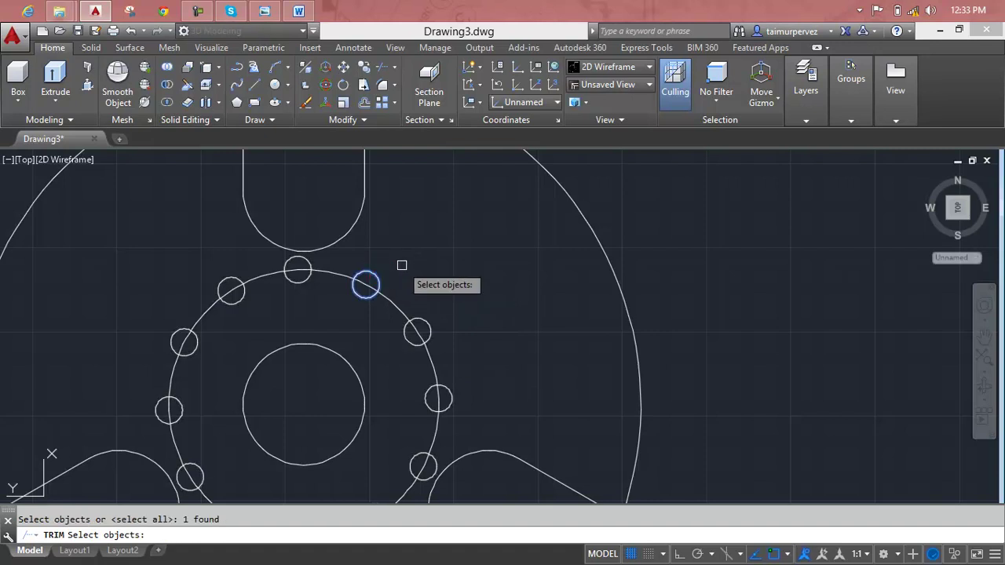
key("Return")
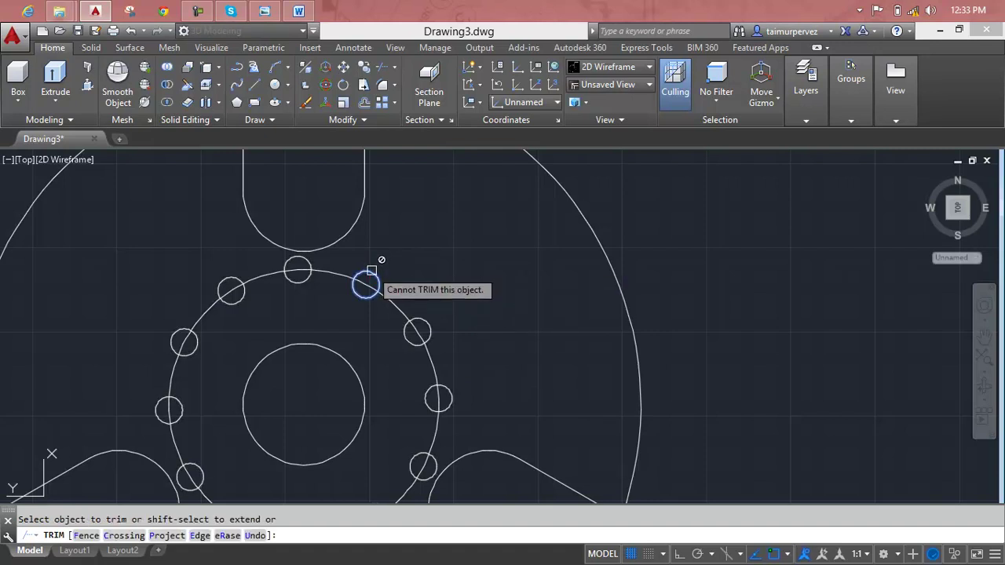
key("Escape")
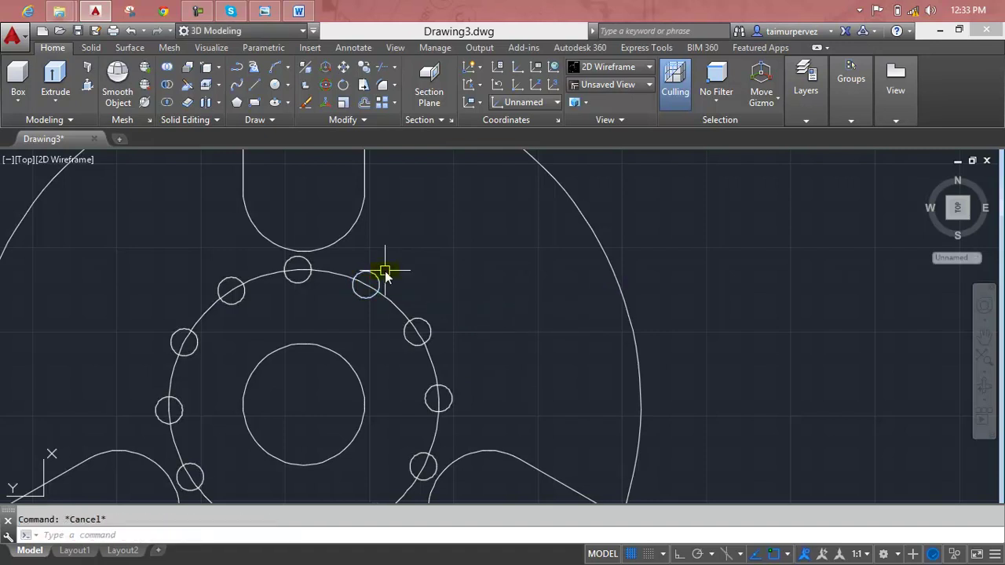
type("tr")
key("Return")
key("Return")
key("Escape")
- Trim the hub arc inside the small circle, leaving a single rounded groove notch
key("Escape")
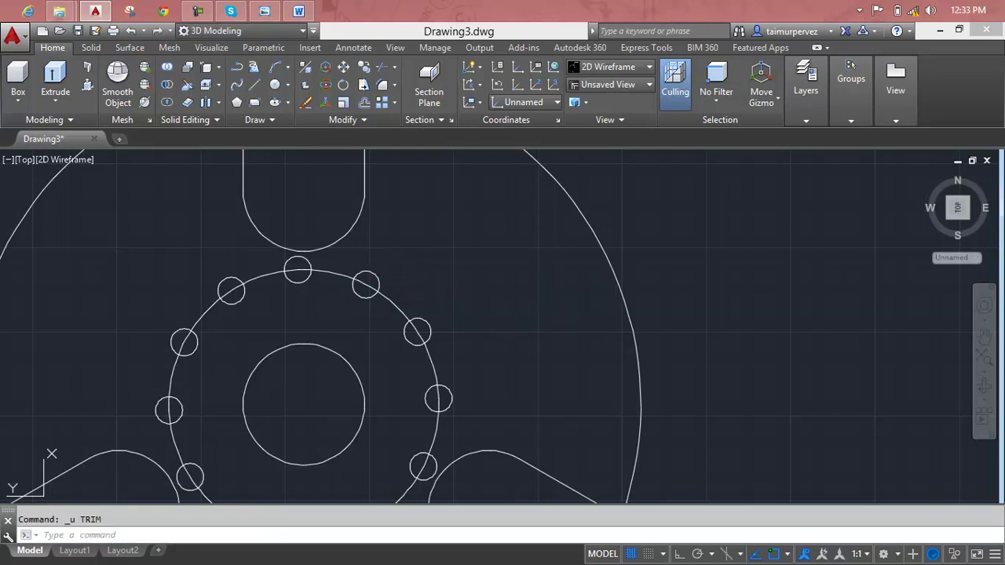
key("ctrl+z")
key("ctrl+z")
scroll(409, 305, "up", 2)
scroll(410, 307, "up", 2)
key("Escape")
key("Return")
key("Return")
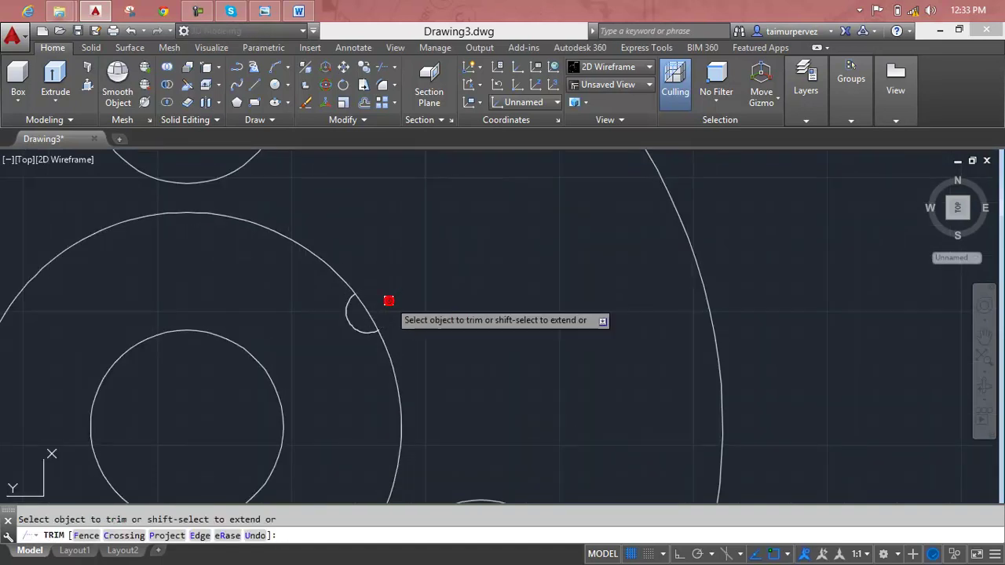
left_click(366, 307)
scroll(410, 308, "down", 2)
key("Escape")
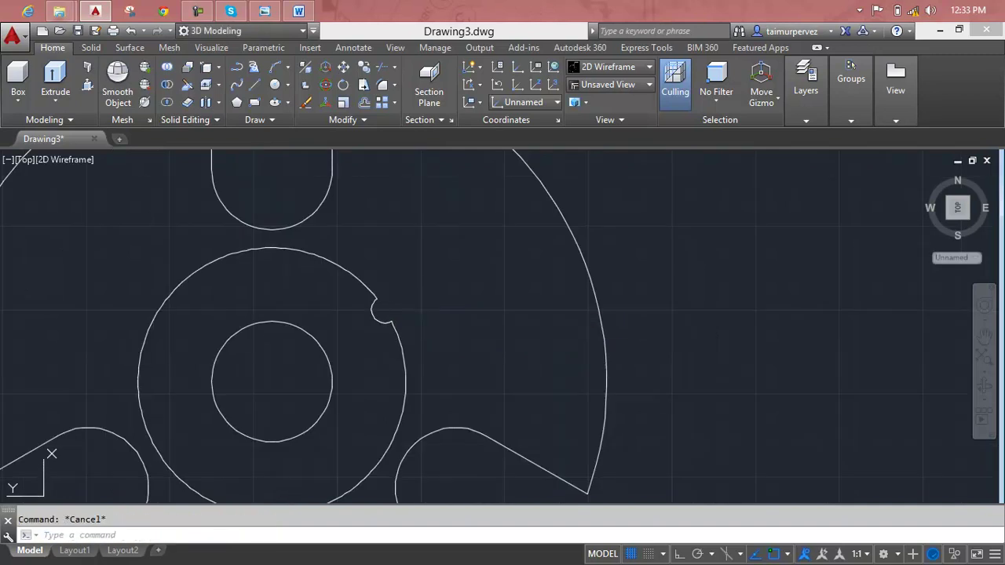
- Polar-array the notch circle 12 times around the hub's centre with AR
type("ar")
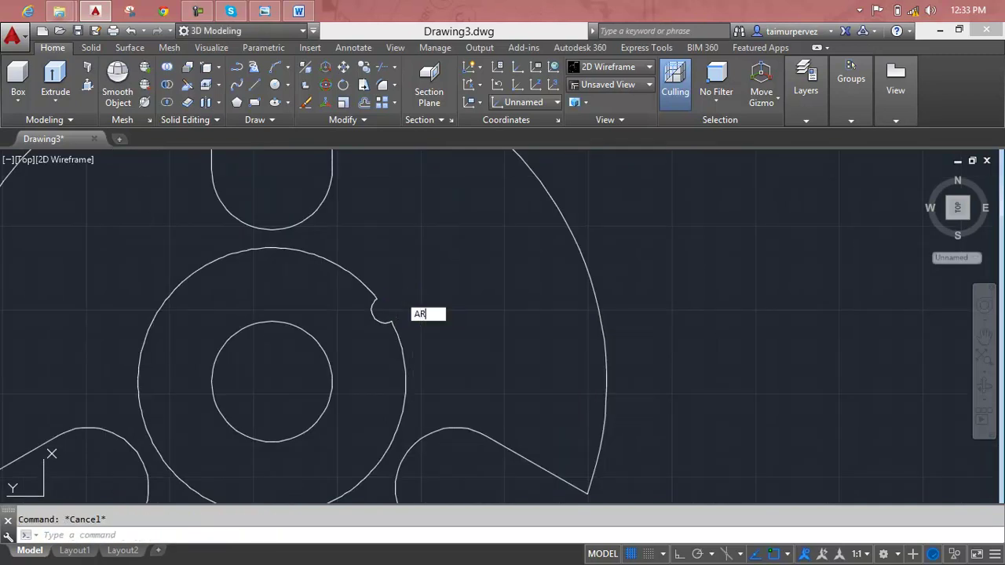
key("Return")
key("Return")
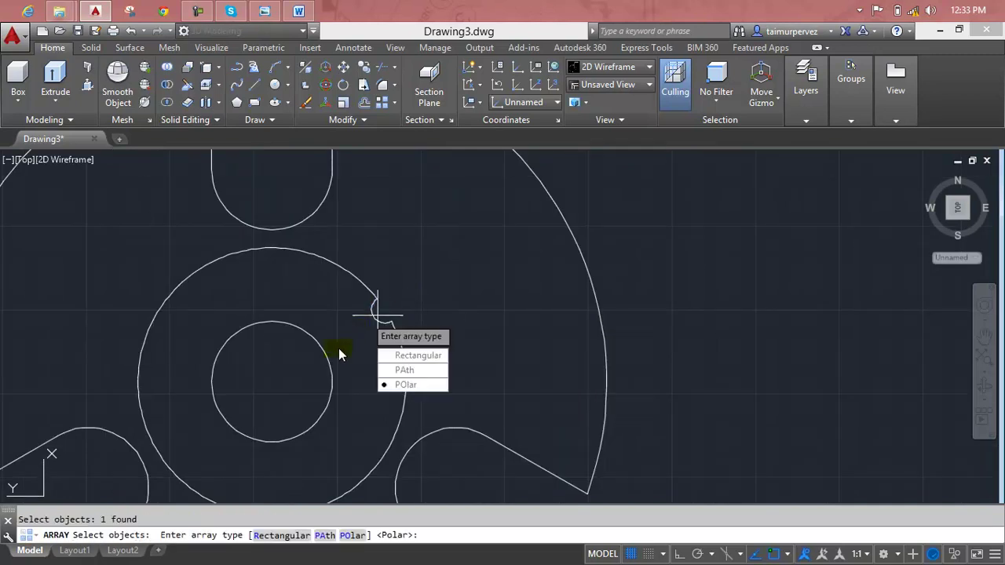
left_click(397, 380)
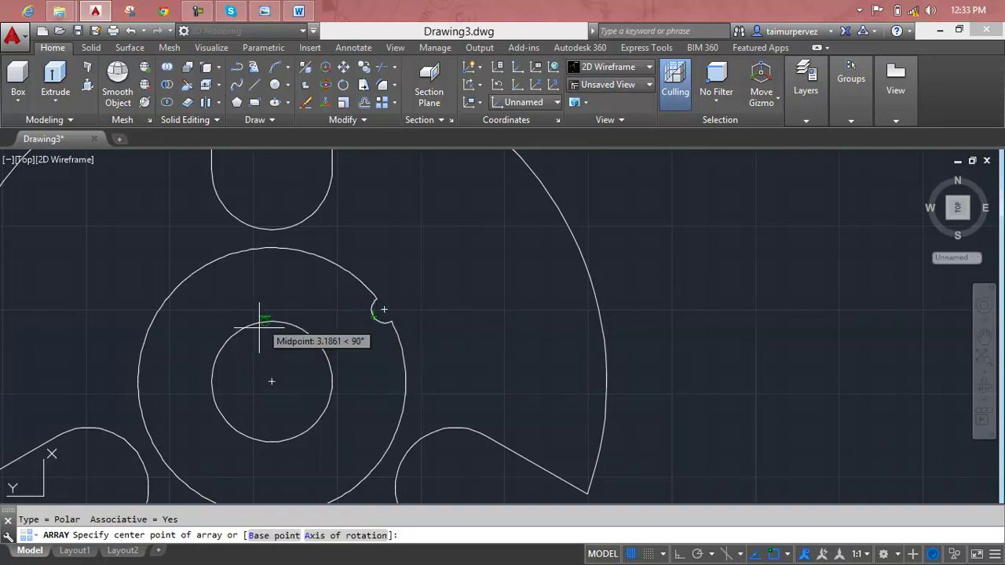
left_click(270, 381)
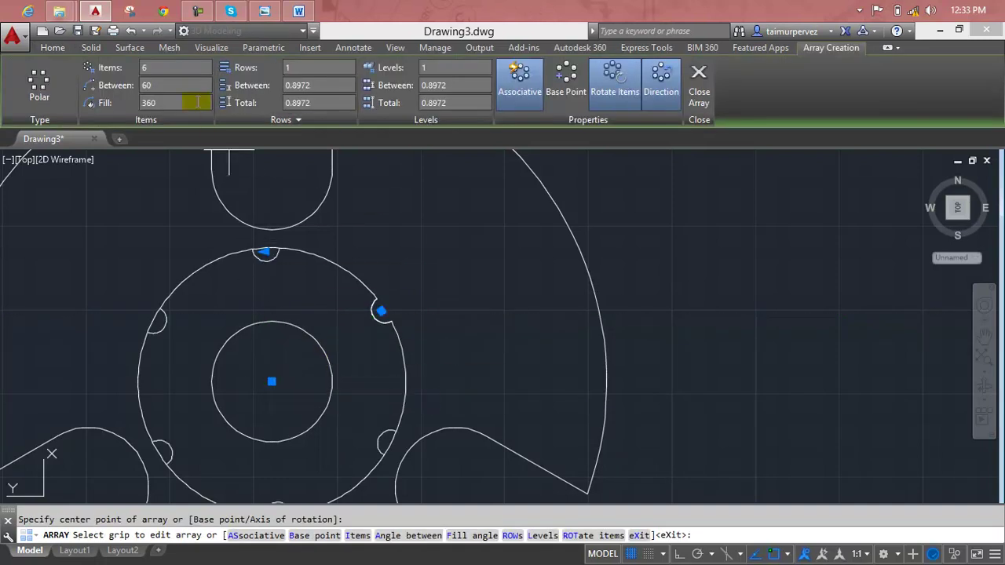
left_click(187, 68)
type("12")
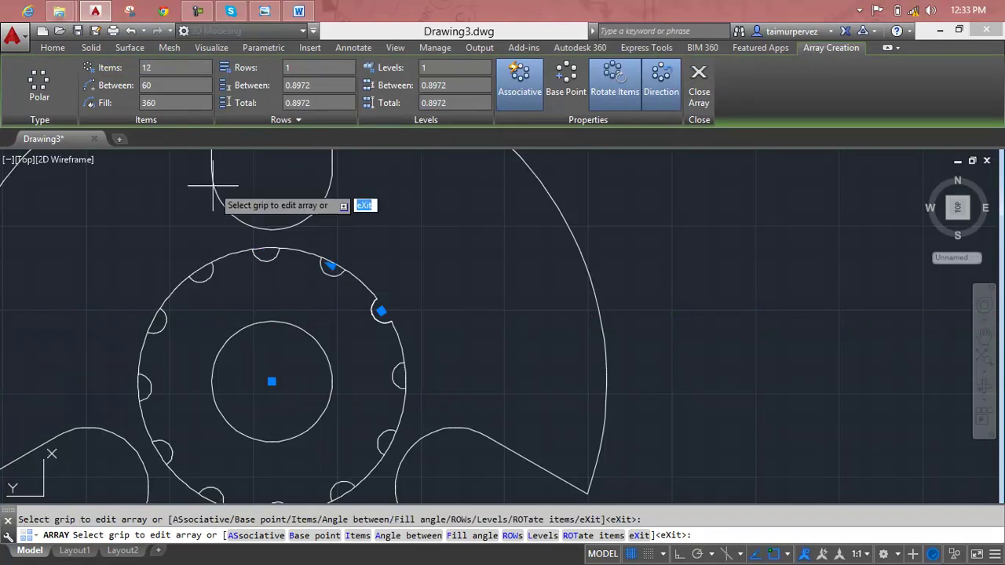
key("Return")
key("Escape")
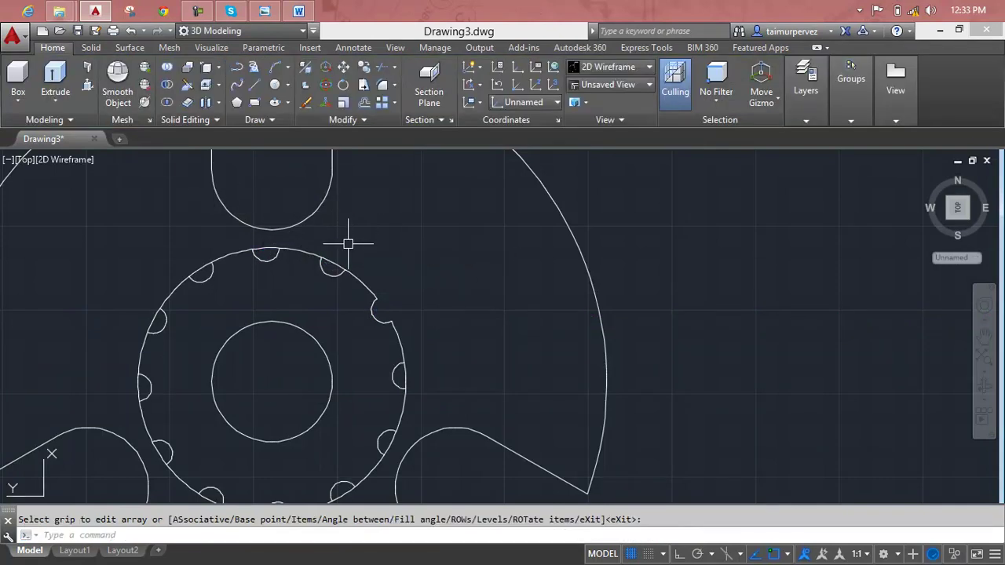
- Trim the rim arcs across the right, top, upper-left and left notches
type("r")
key("Return")
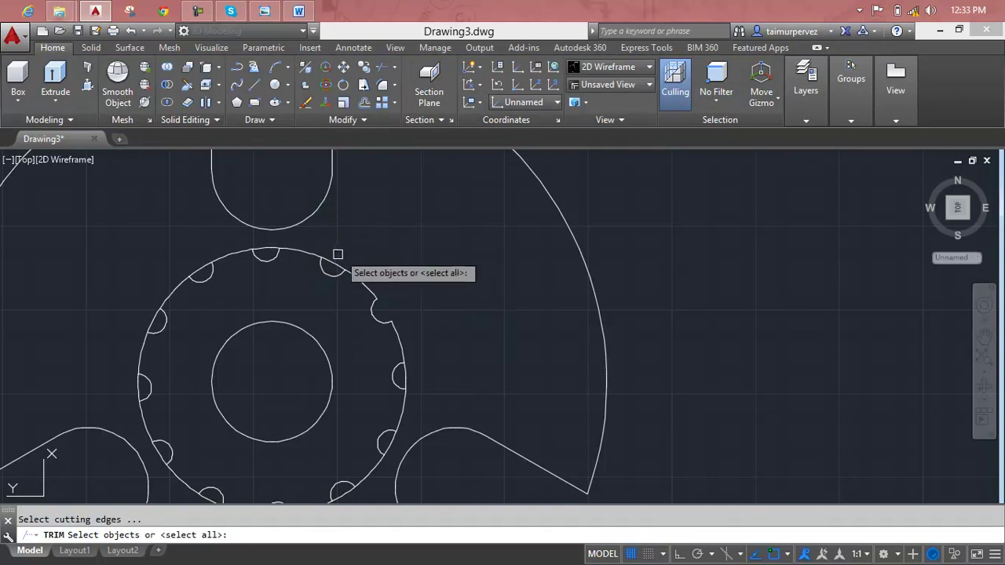
key("Return")
left_click(333, 266)
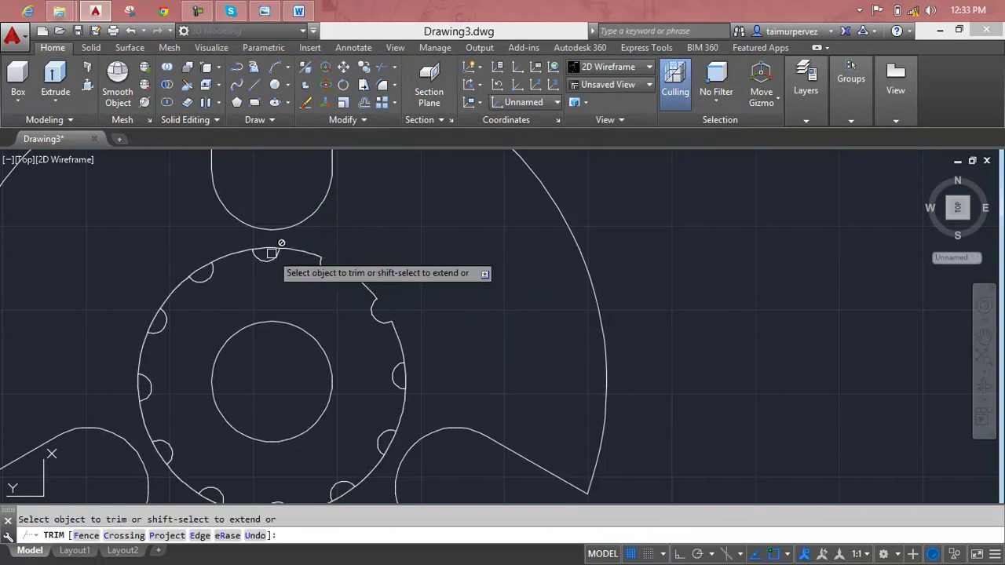
left_click(267, 251)
left_click(192, 270)
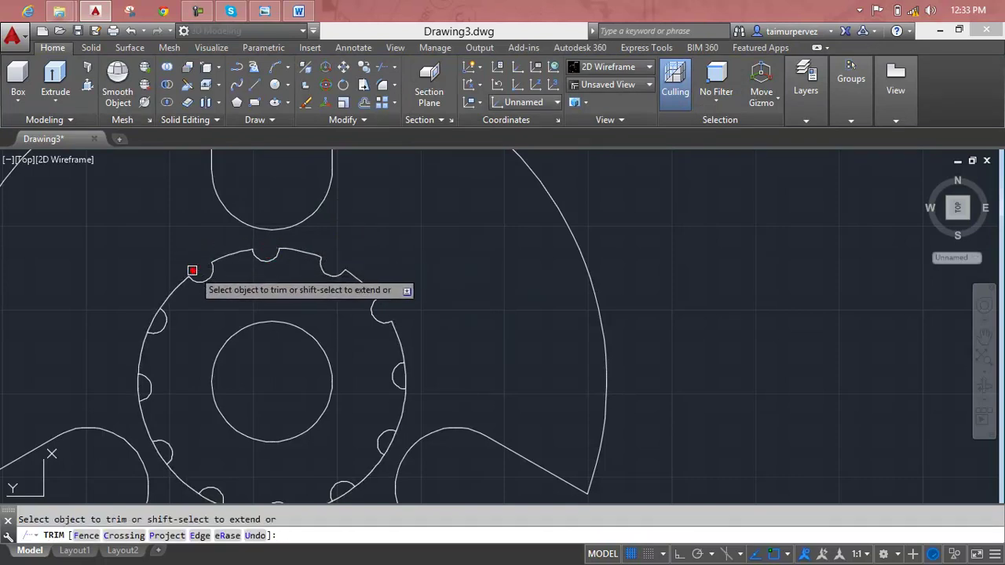
left_click(156, 320)
- Trim the rim arcs across the remaining lower and right-side notches to finish the scalloped outline
scroll(157, 309, "down", 2)
middle_click_drag(157, 309, 225, 220)
scroll(262, 288, "up", 1)
scroll(260, 264, "up", 1)
left_click(263, 265)
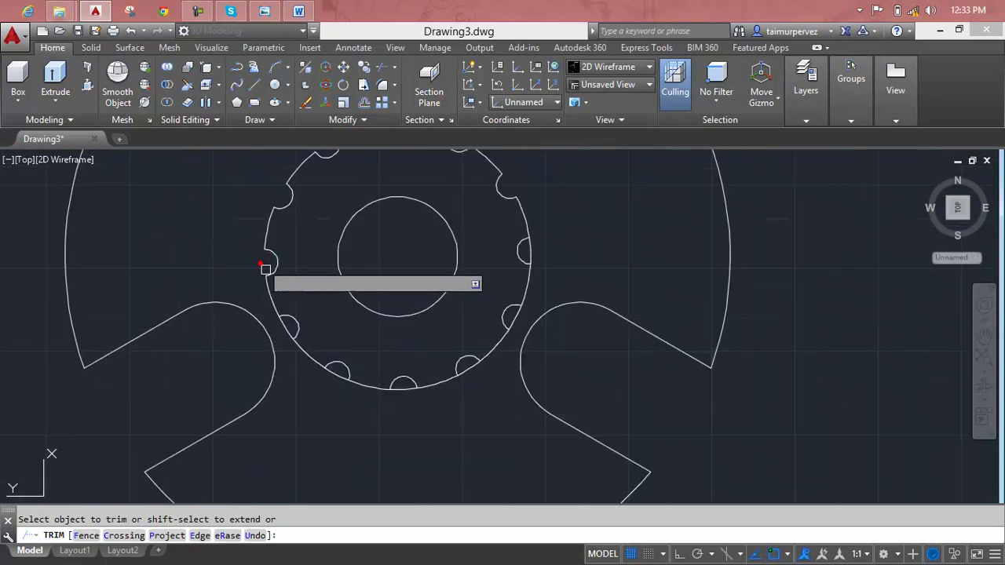
left_click(284, 326)
left_click(336, 369)
left_click(404, 388)
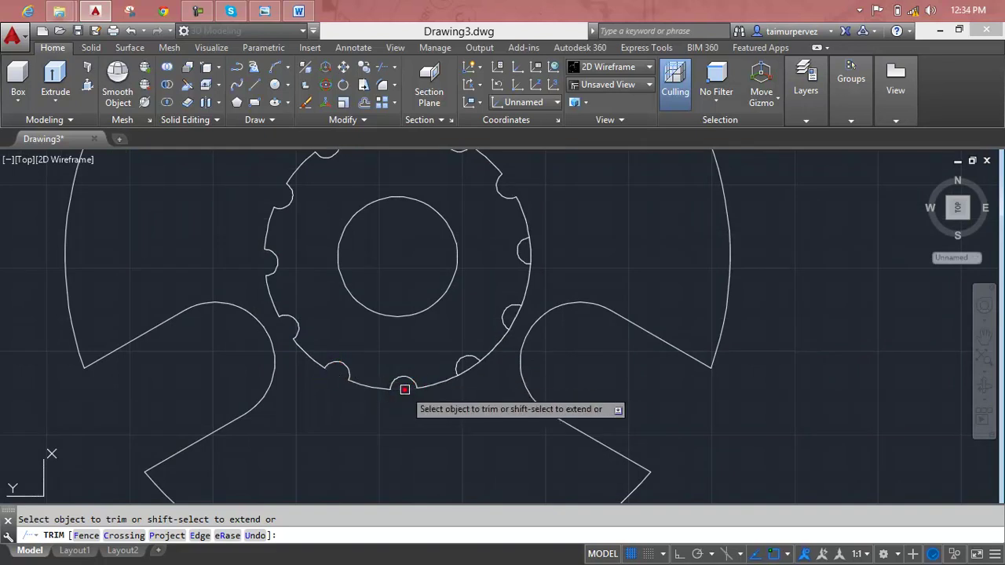
left_click(468, 368)
left_click(517, 319)
left_click(531, 249)
scroll(518, 208, "down", 3)
key("Escape")
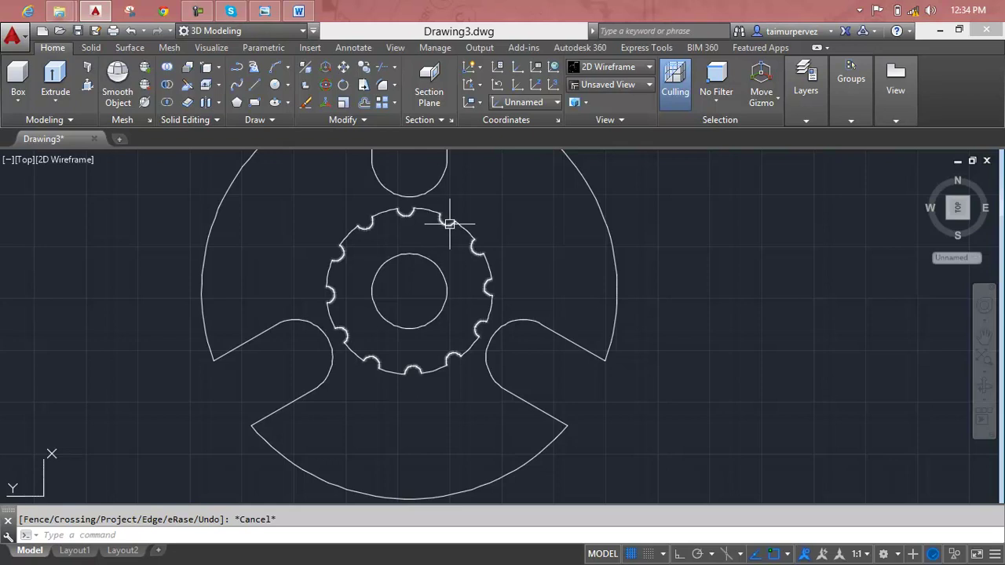
key("Escape")
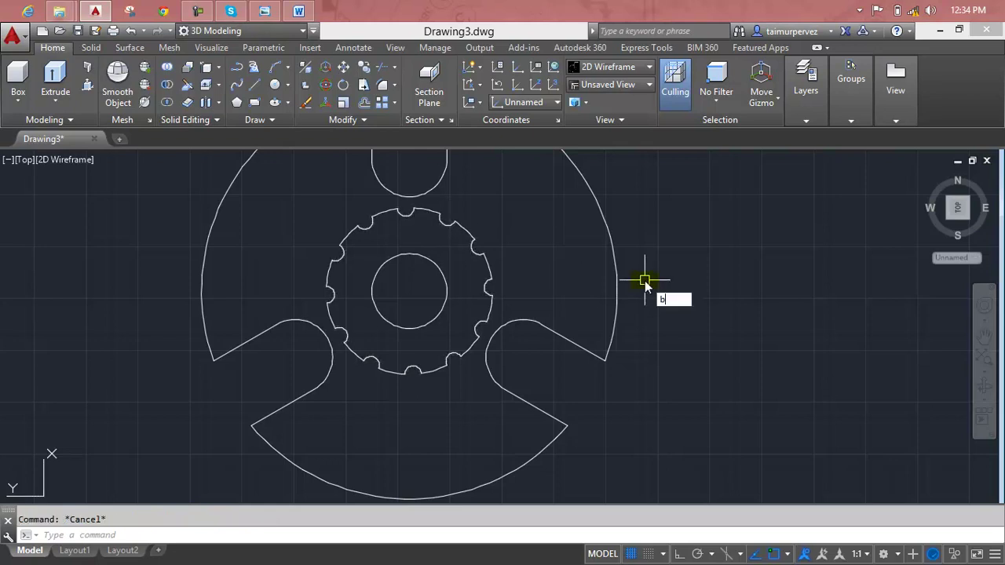
- Create closed boundary polylines for the scalloped hub outline and the central bore with BO
type("o")
key("Return")
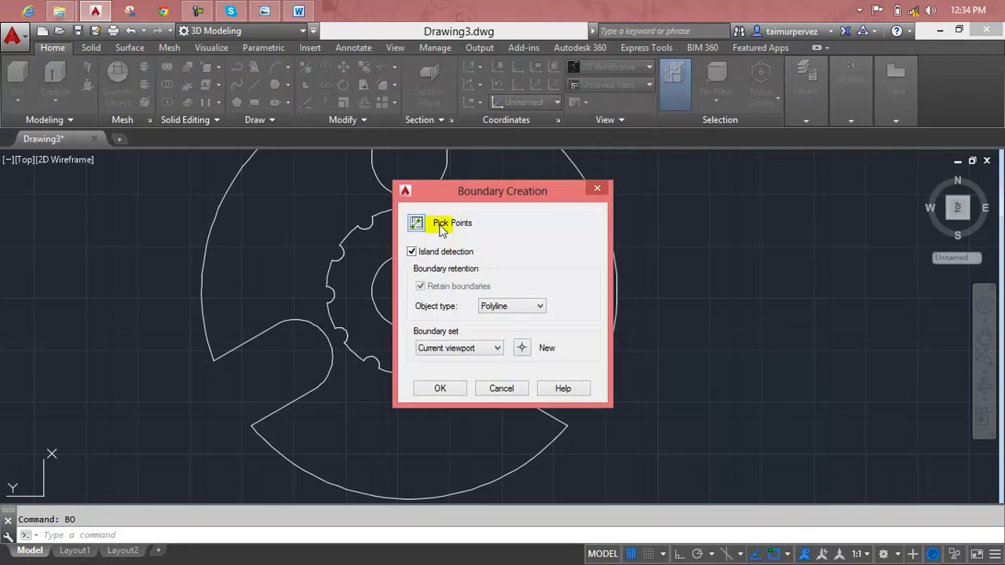
left_click(417, 224)
left_click(422, 239)
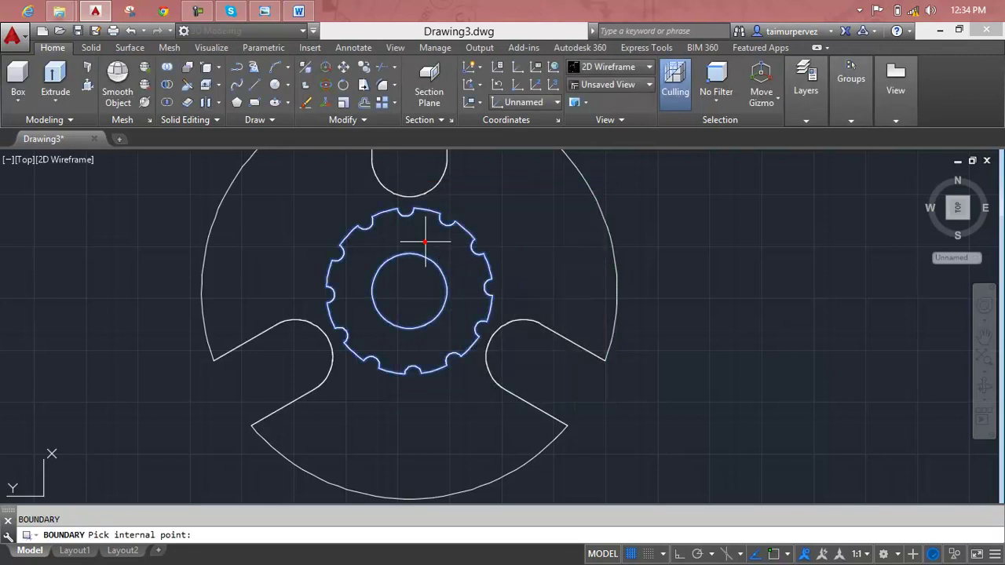
key("Return")
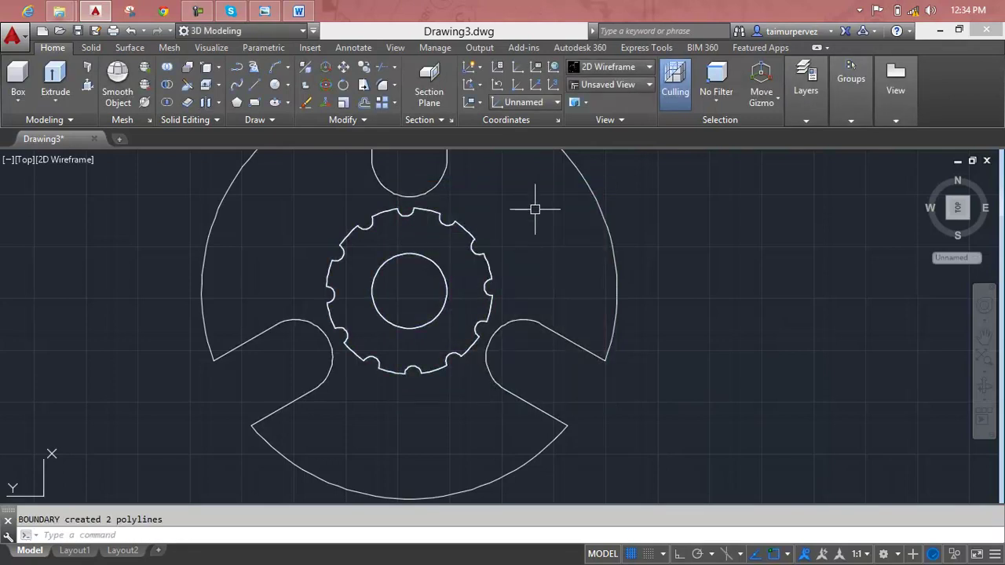
key("Escape")
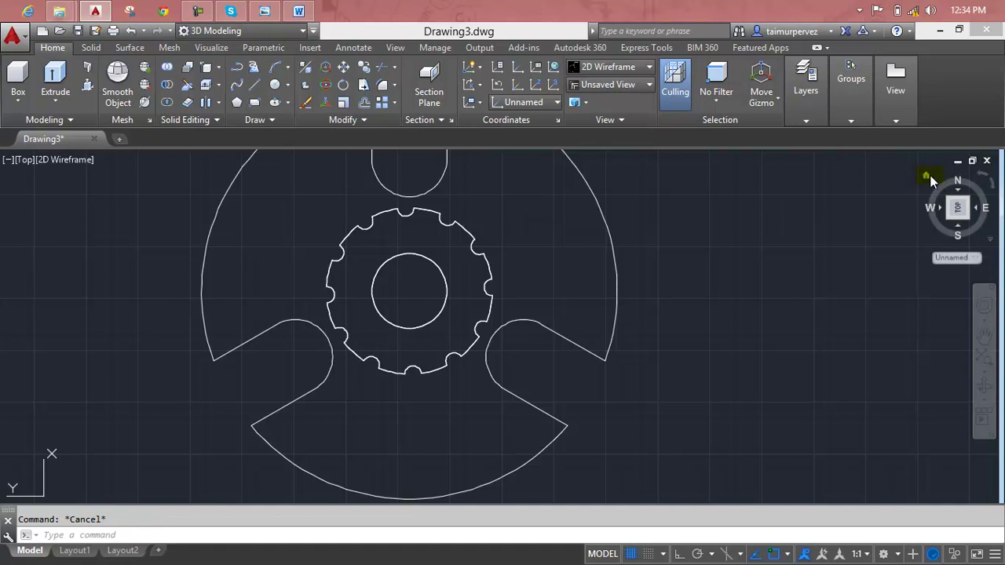
- From the 3D home view, press-pull the slotted three-lobe disc region 3 units
left_click(928, 176)
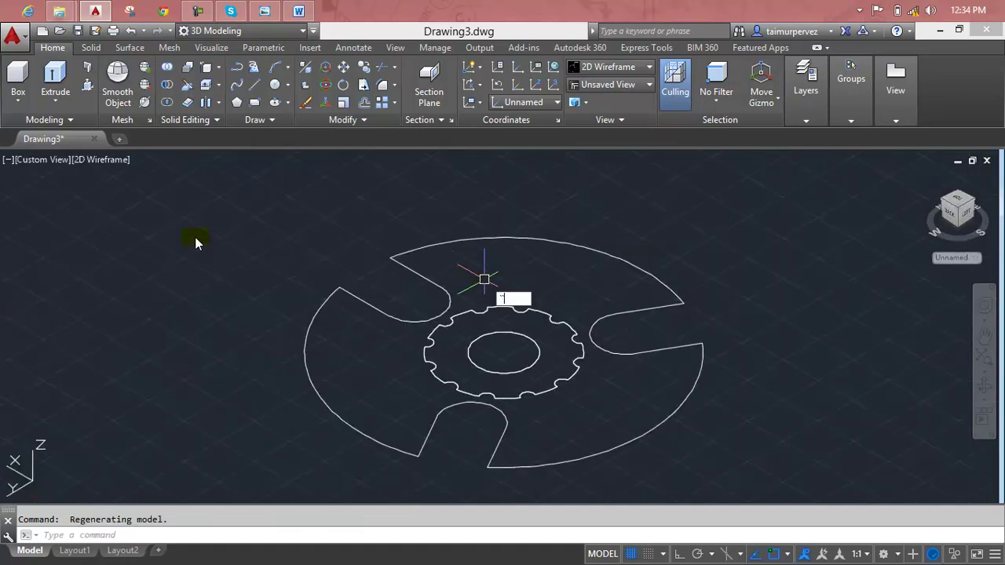
left_click(91, 87)
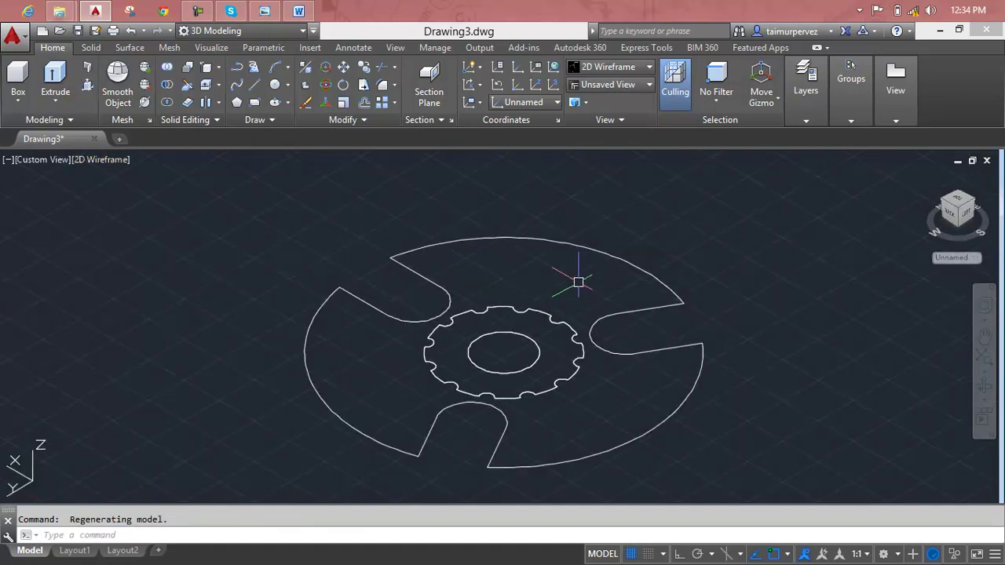
left_click(87, 85)
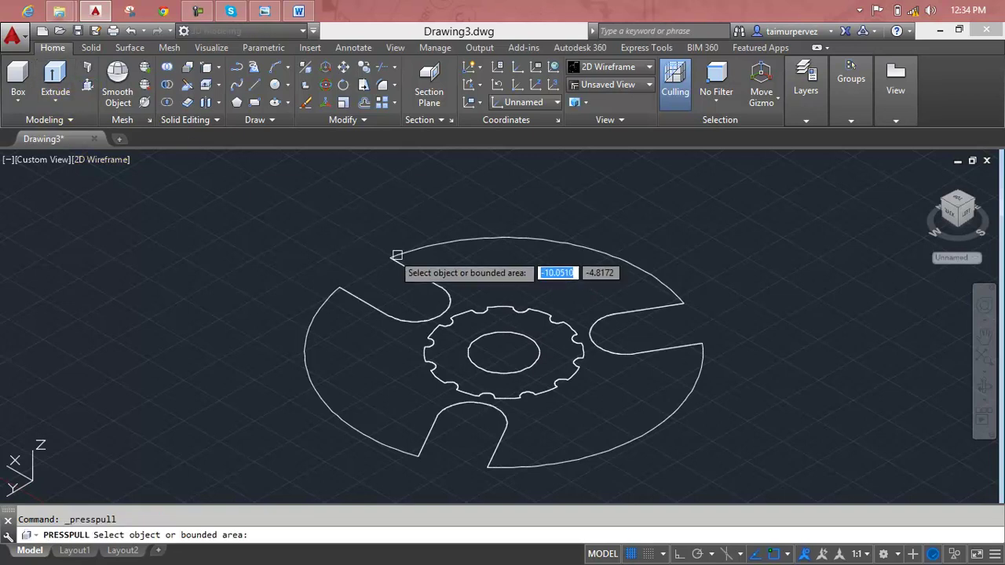
key("Escape")
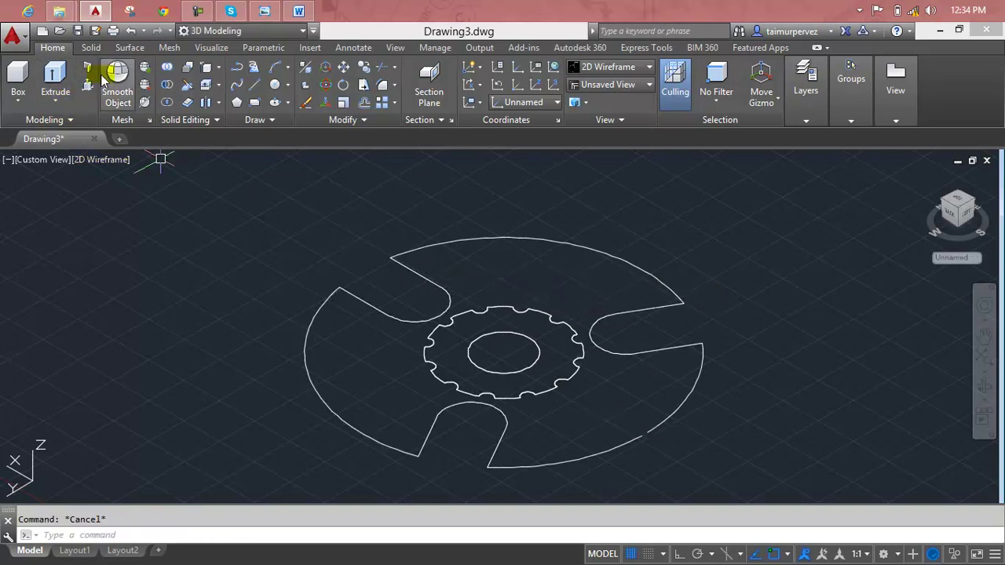
left_click(91, 87)
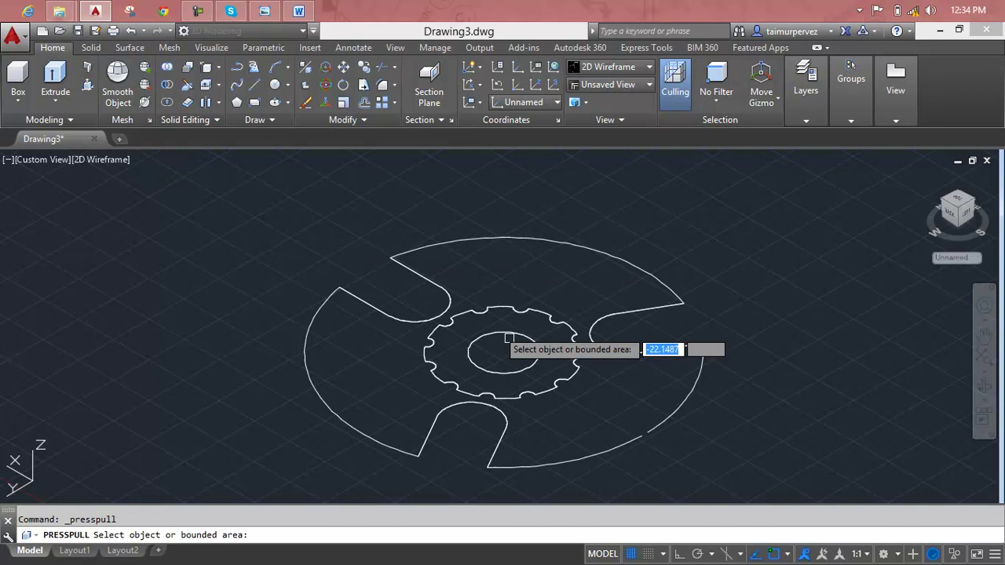
left_click(638, 412)
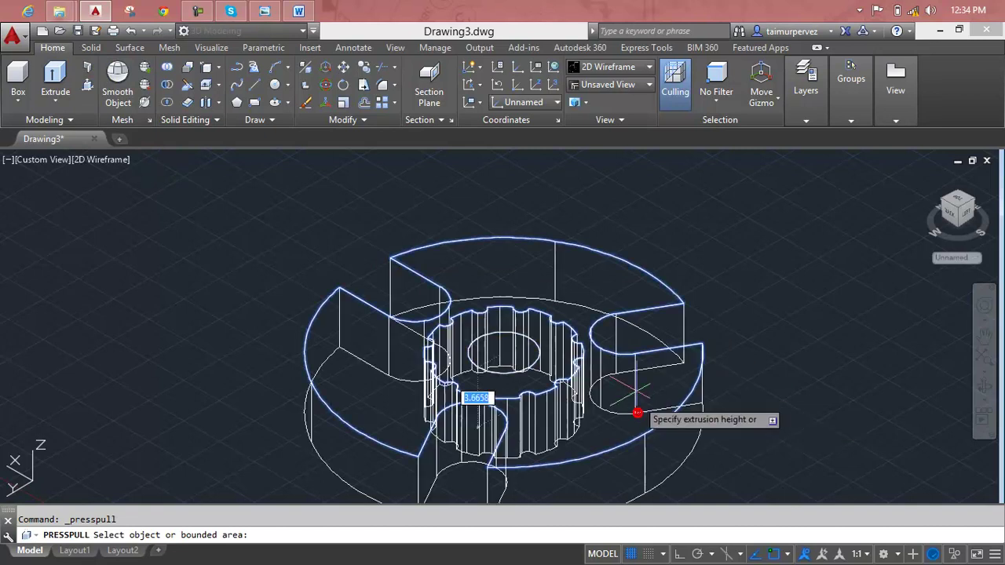
left_click(602, 268)
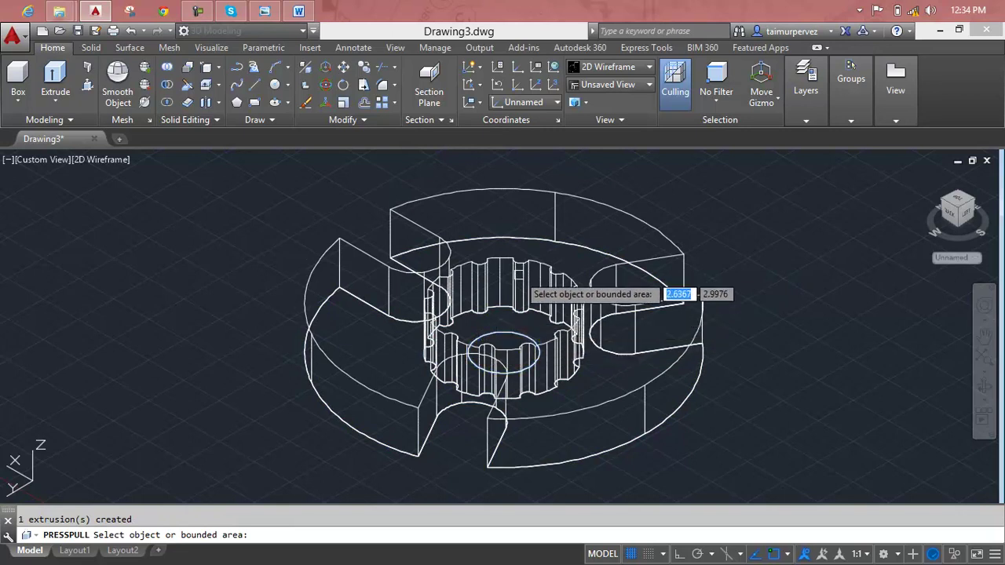
key("Escape")
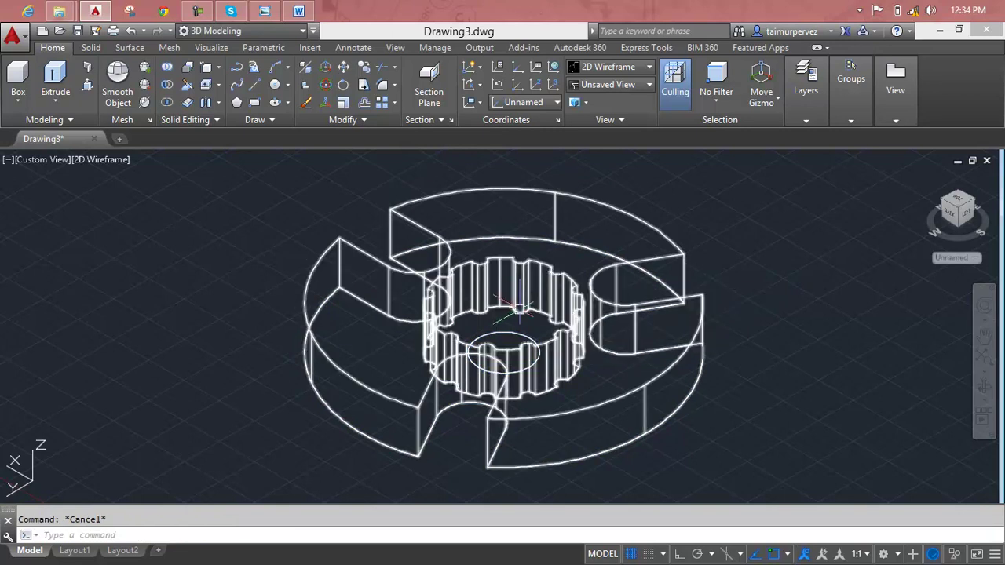
- Press-pull the grooved hub ring 8 units upward
middle_click_drag(518, 306, 482, 359, "shift")
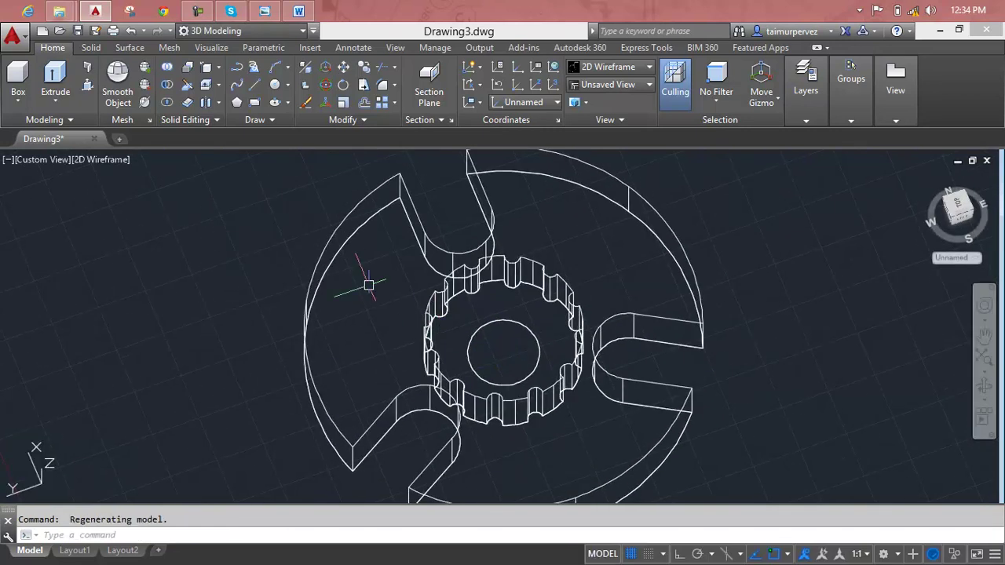
left_click(87, 67)
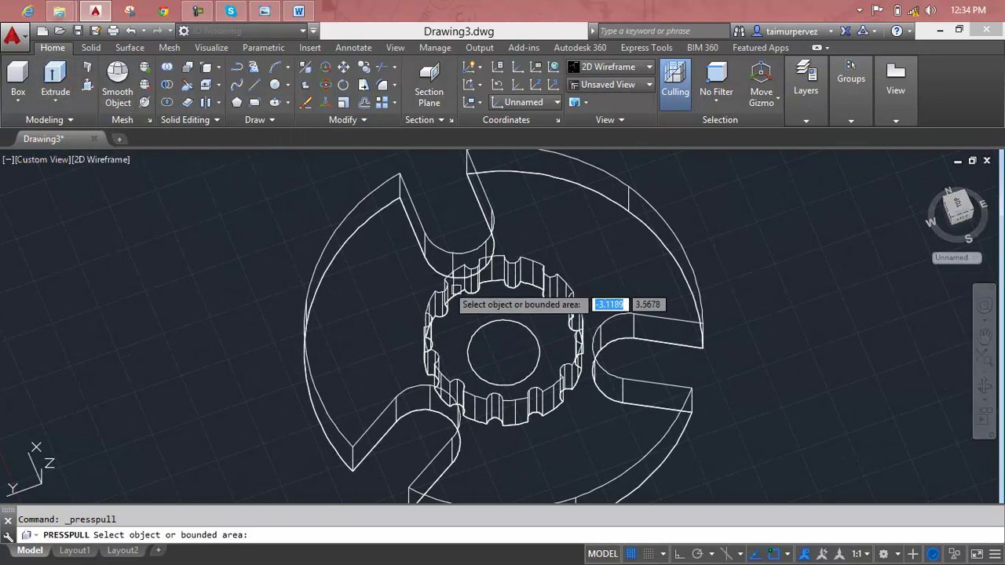
left_click(475, 322)
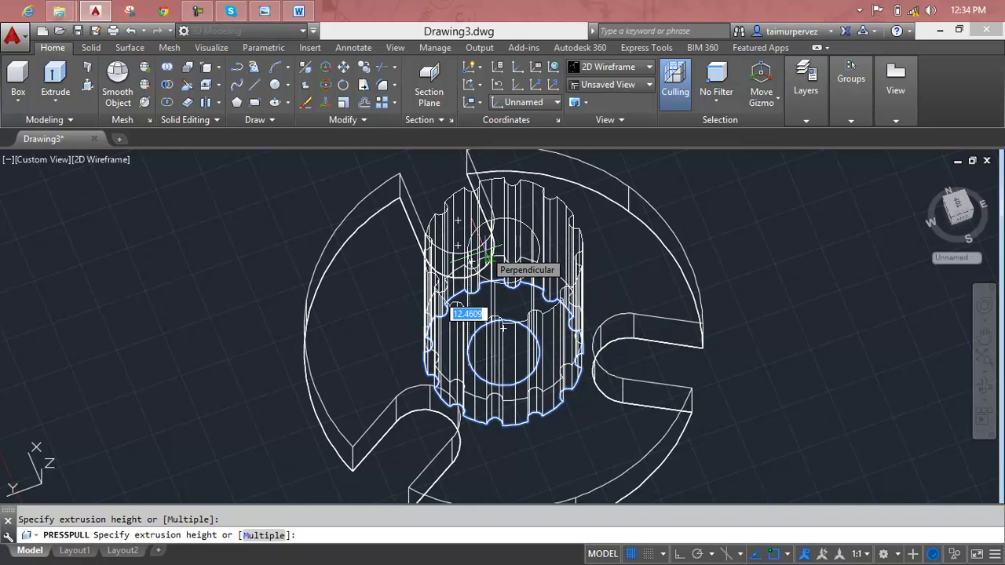
type("8")
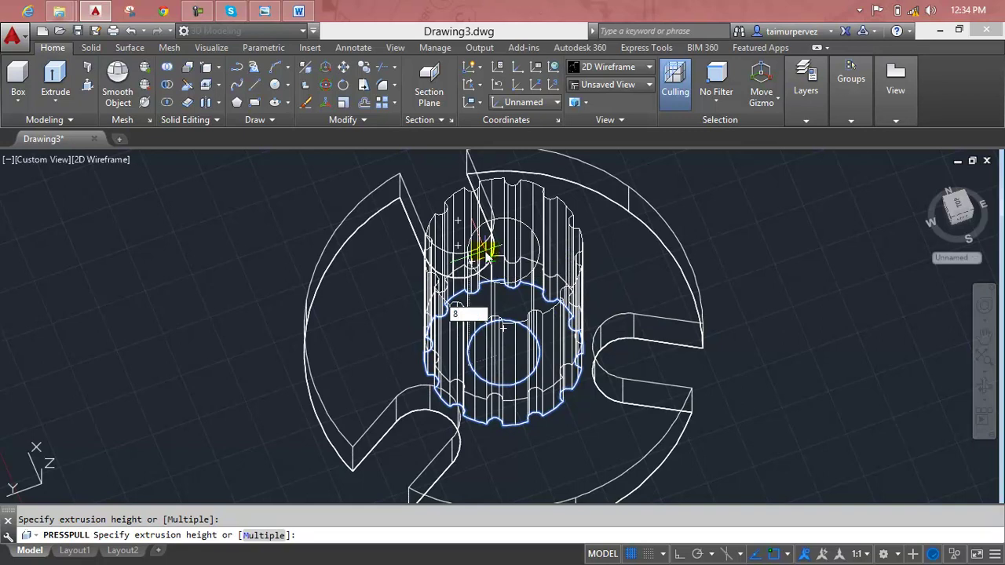
key("Return")
key("Escape")
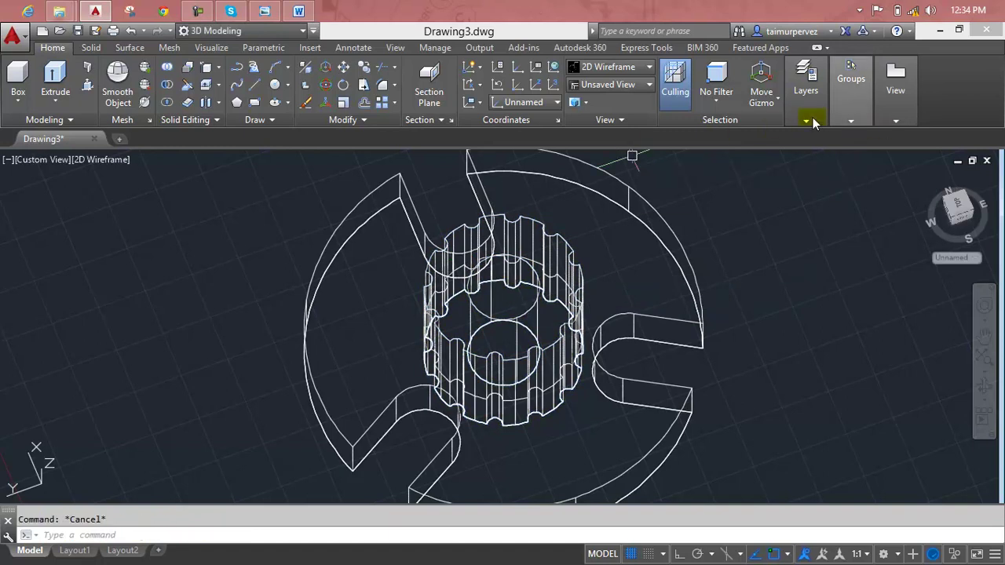
- Switch the visual style to Realistic
left_click(612, 84)
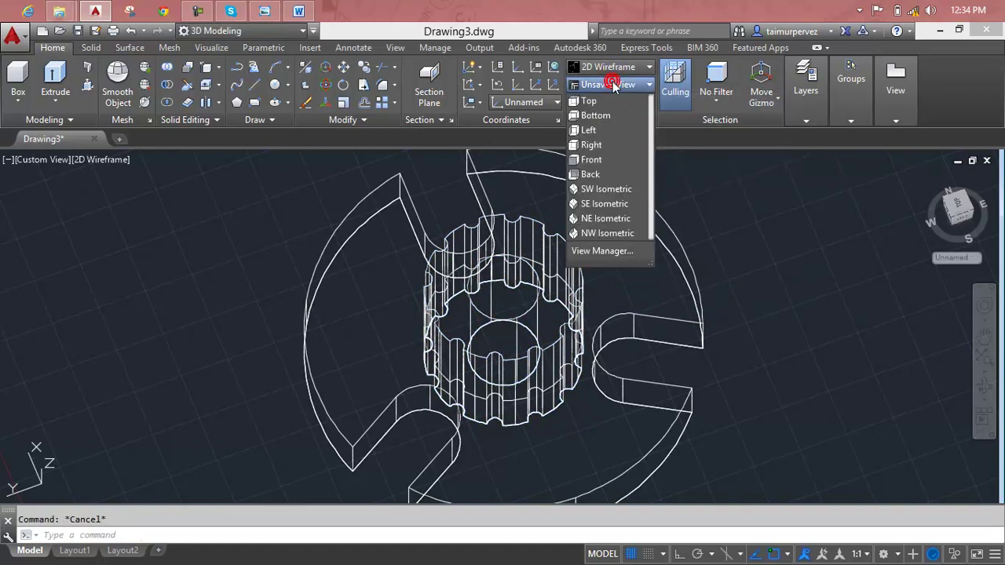
left_click(612, 67)
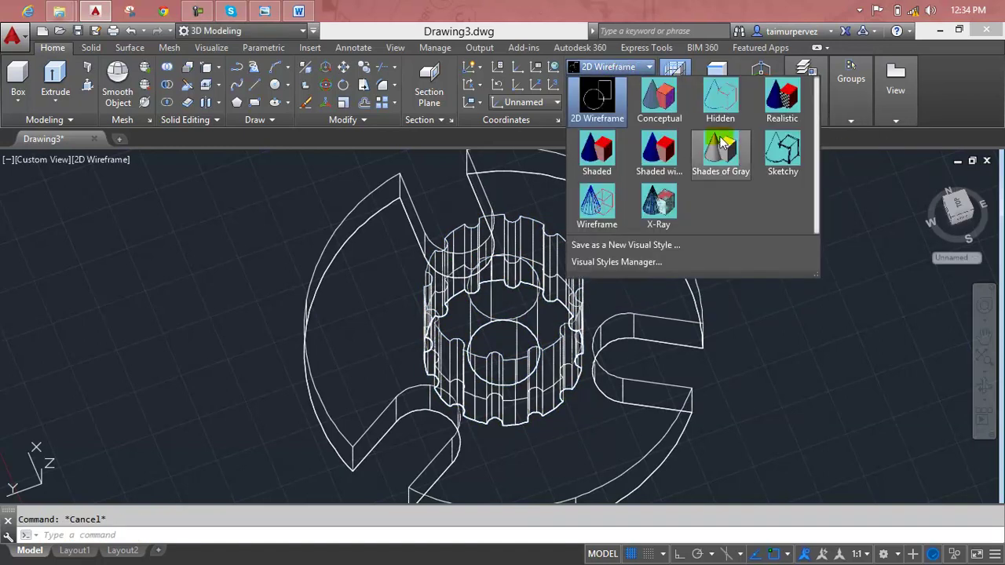
left_click(782, 98)
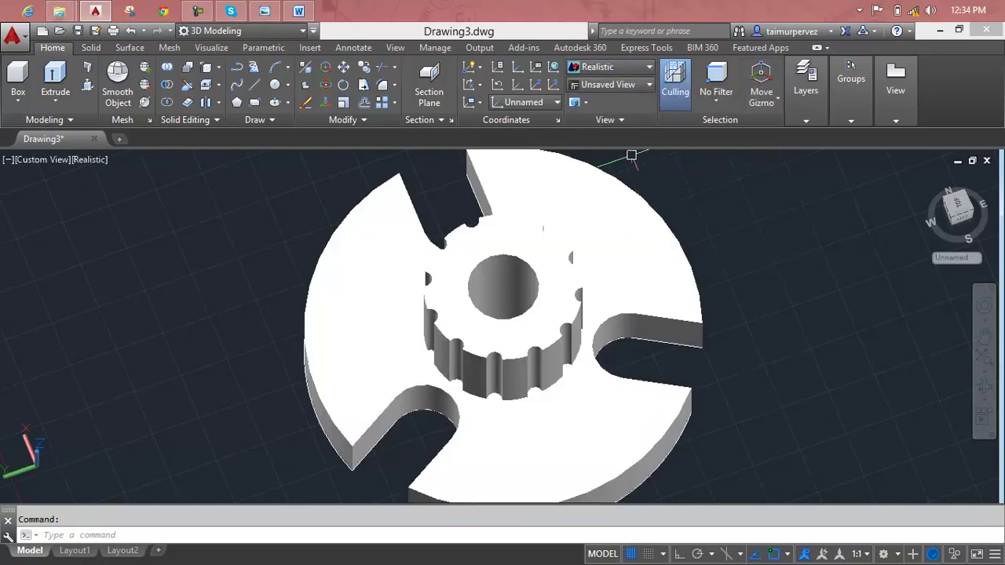
key("Escape")
- Delete the flat gear profile region, then restore it with undo and view the raised hub
mouse_move(555, 398)
middle_mouse_down("shift")
mouse_move(464, 397)
mouse_move(440, 295)
mouse_move(291, 274)
middle_mouse_up("shift")
scroll(498, 309, "up", 3)
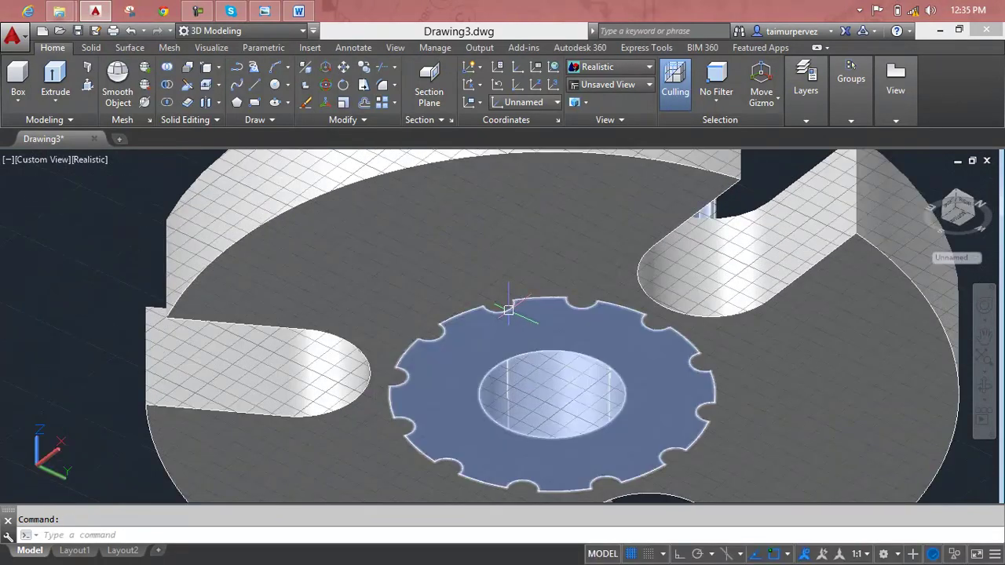
left_click(507, 310)
key("Delete")
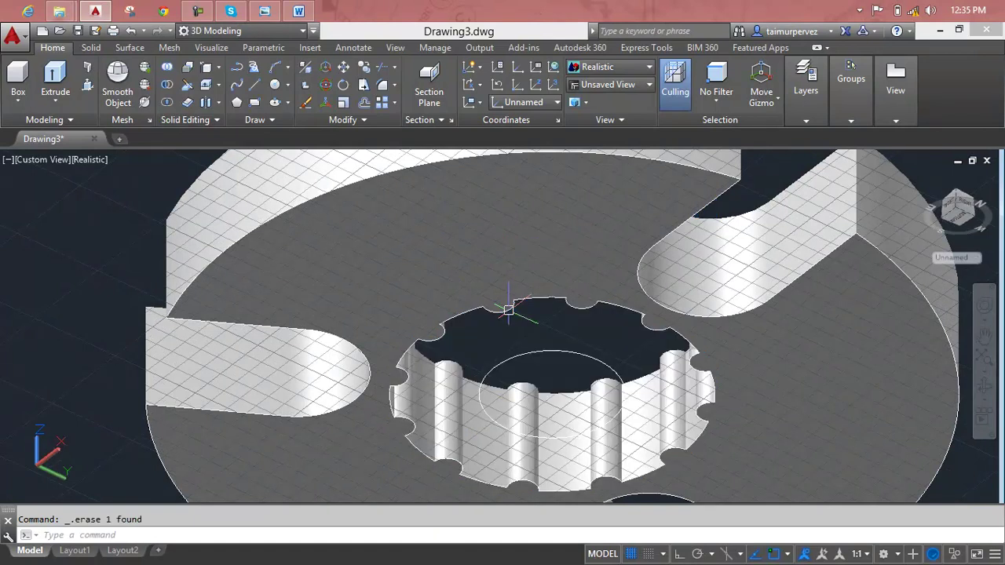
key("ctrl+z")
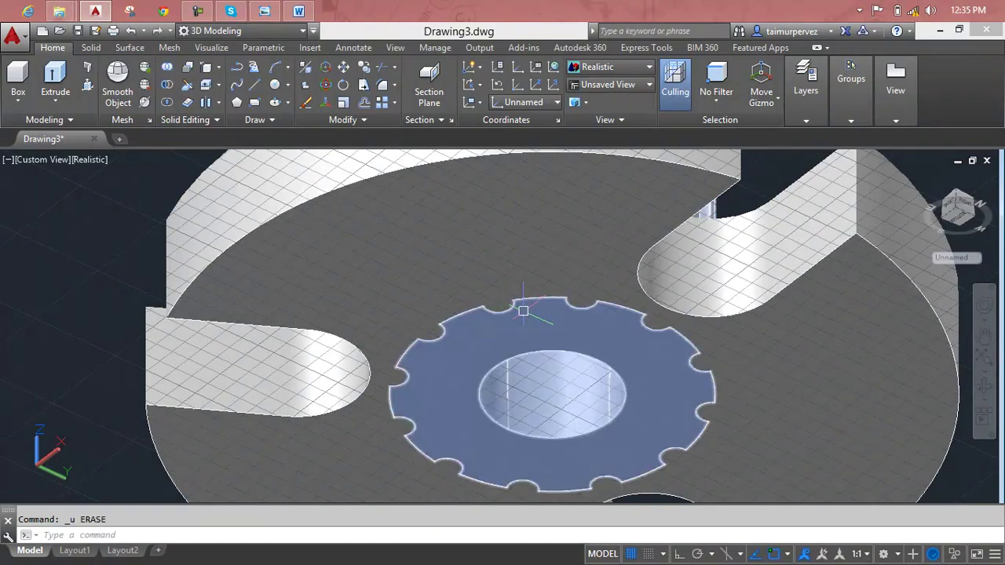
scroll(518, 310, "up", 5)
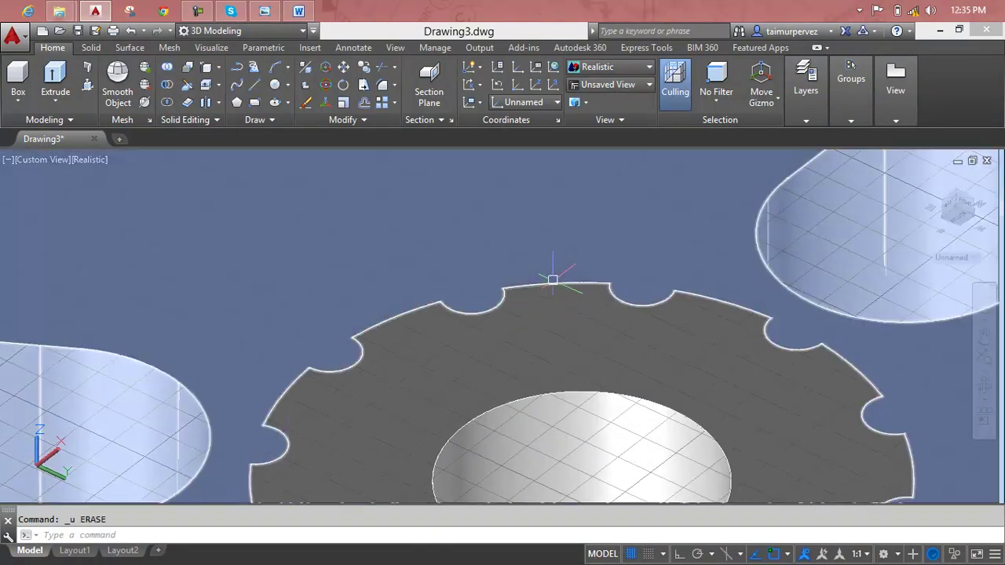
scroll(555, 341, "down", 2)
scroll(554, 341, "down", 3)
scroll(556, 338, "down", 2)
key("Escape")
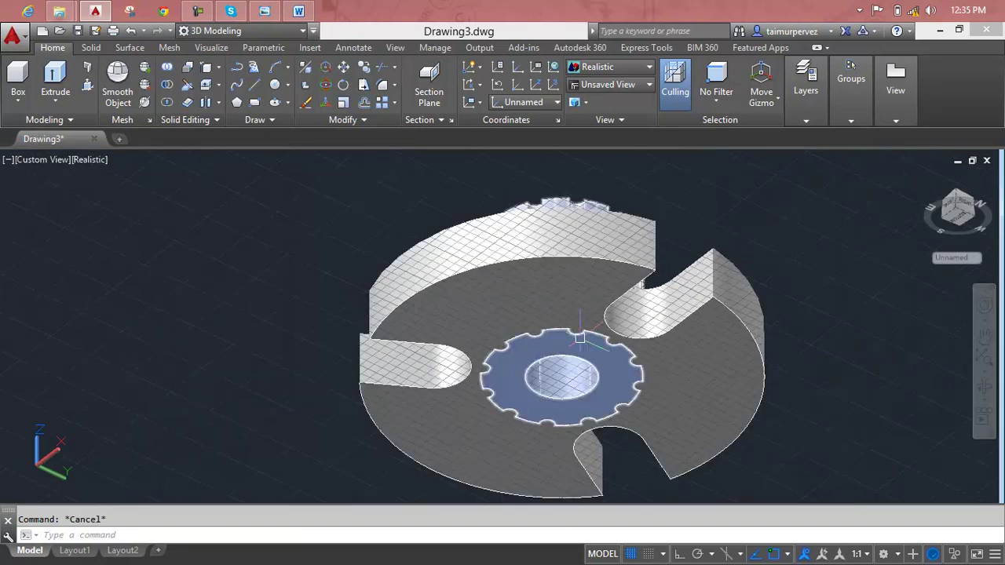
middle_click_drag(675, 382, 630, 537, "shift")
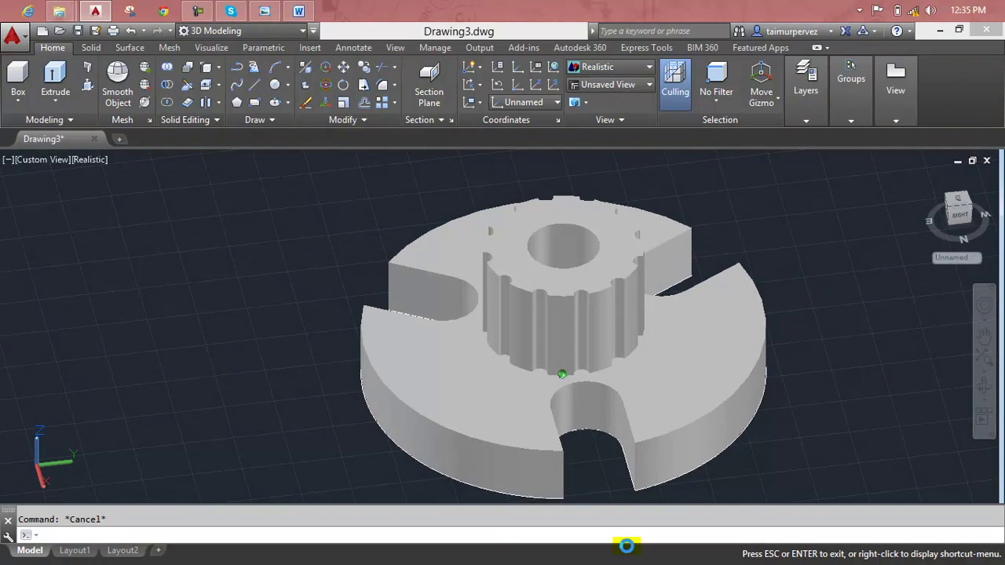
- Union all the valve stem pieces into one solid using a crossing selection
scroll(625, 425, "down", 2)
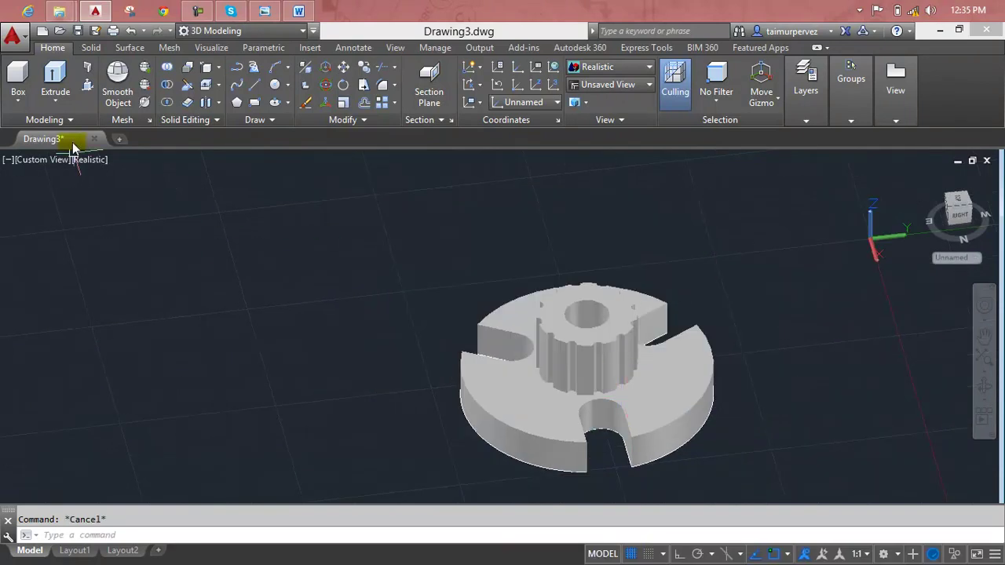
left_click(176, 65)
left_click(763, 264)
left_click(404, 466)
key("Return")
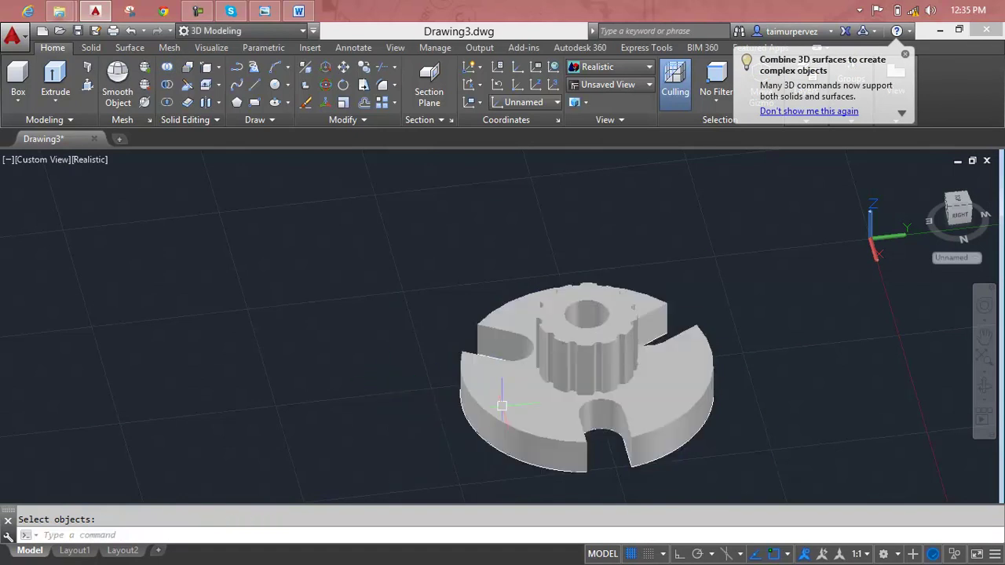
- Orbit the merged solid to a side elevation and shift it up and left
middle_click_drag(511, 408, 541, 356, "shift")
mouse_move(399, 278)
left_mouse_down()
mouse_move(325, 411)
mouse_move(684, 384)
mouse_move(545, 437)
mouse_move(154, 364)
mouse_move(776, 432)
mouse_move(604, 436)
left_mouse_up()
key("Escape")
left_click(573, 438)
mouse_move(573, 438)
middle_mouse_down()
mouse_move(426, 362)
mouse_move(368, 350)
middle_mouse_up()
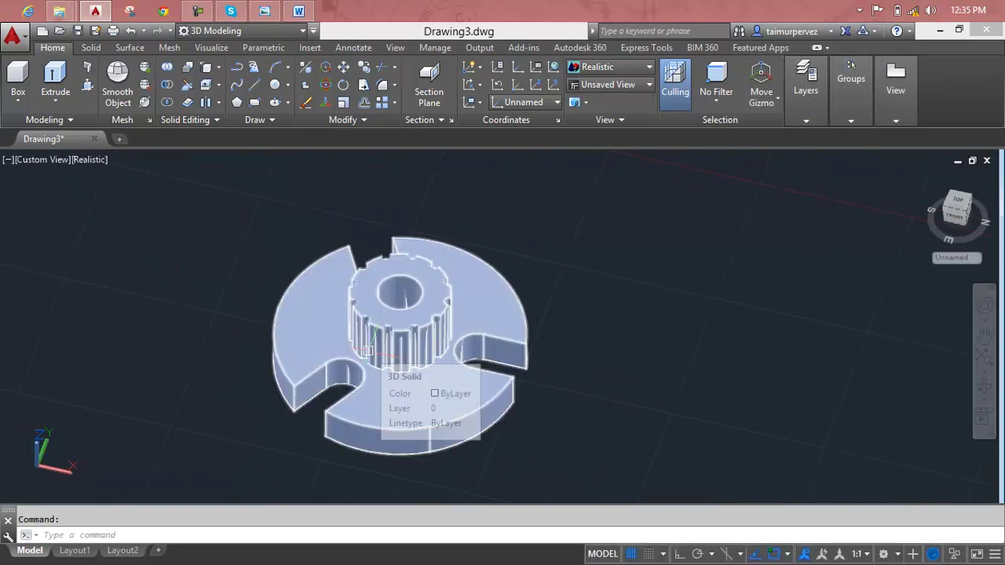
key("Escape")
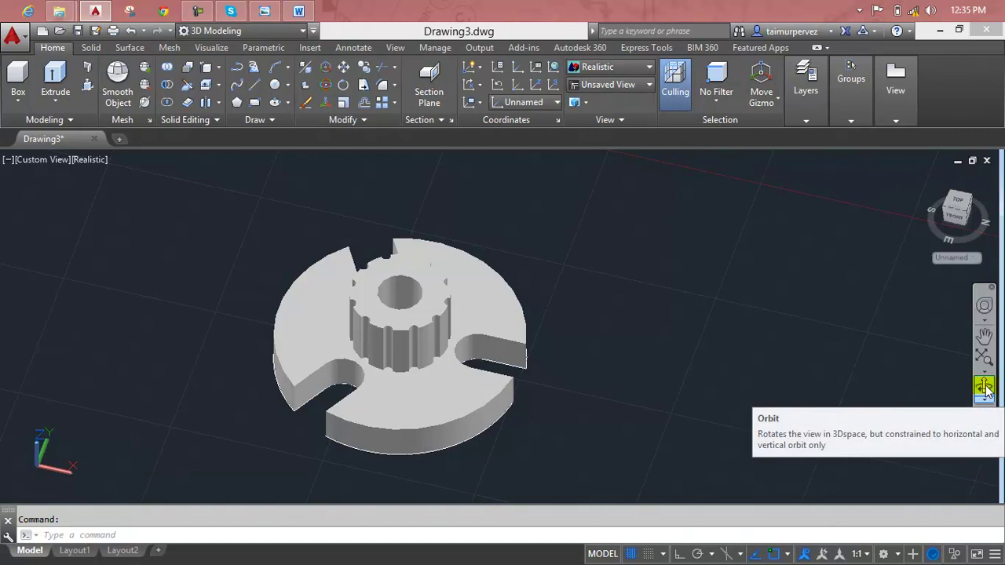
- Inspect the part with Free Orbit from tilted side and top views
left_click(984, 402)
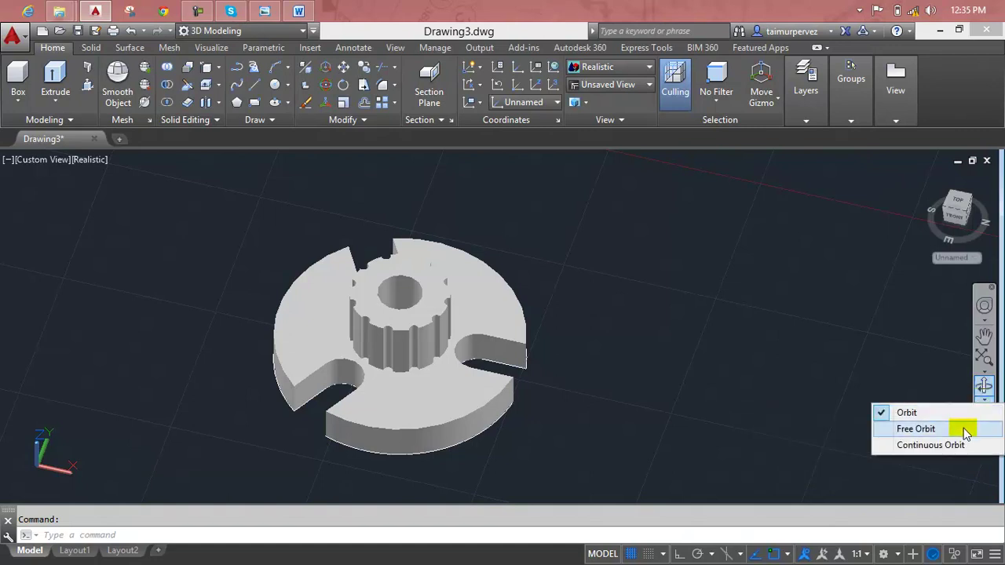
left_click(963, 428)
mouse_move(484, 406)
left_mouse_down()
mouse_move(771, 306)
mouse_move(645, 328)
left_mouse_up()
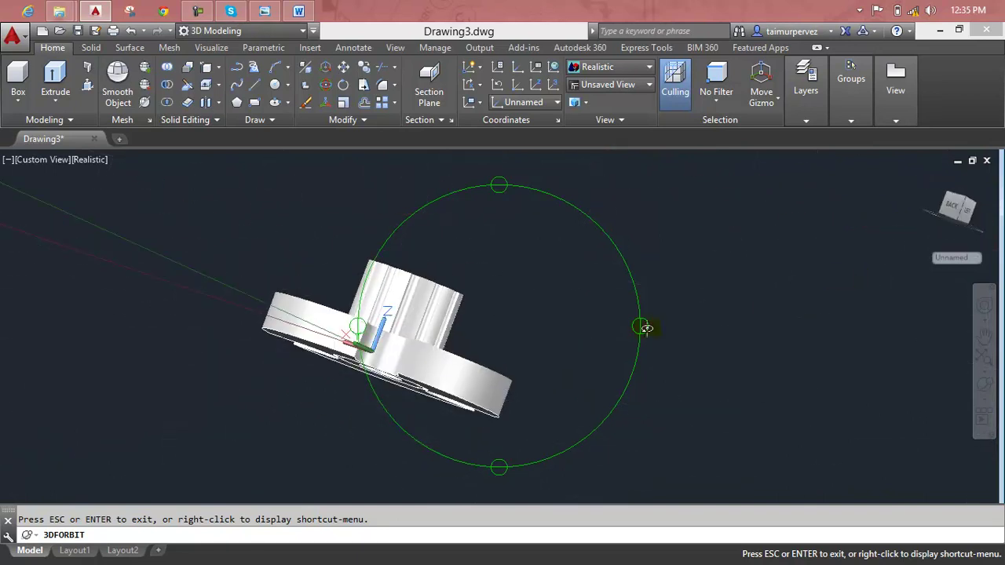
mouse_move(450, 362)
left_mouse_down()
mouse_move(377, 369)
mouse_move(348, 352)
mouse_move(347, 337)
left_mouse_up()
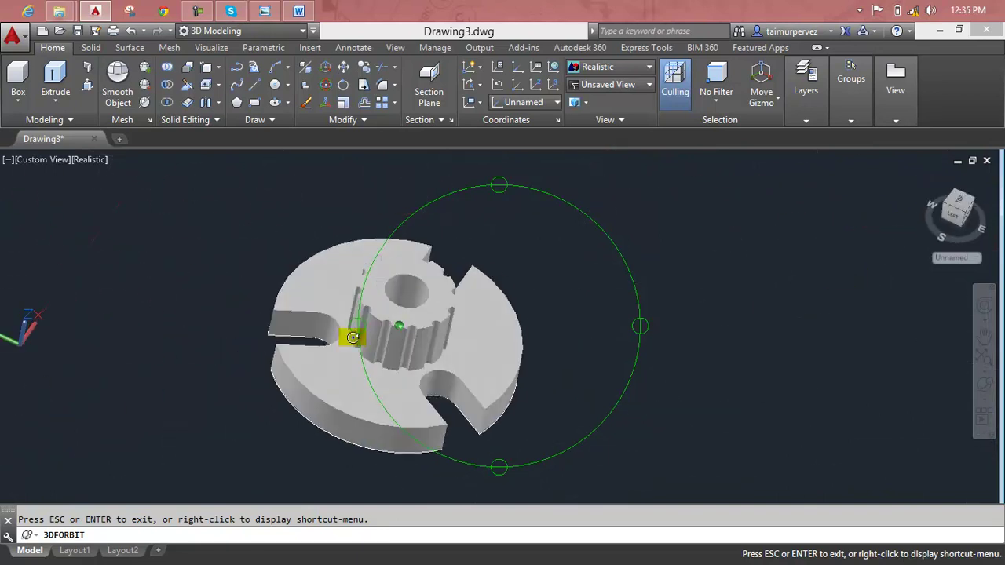
left_click_drag(342, 289, 337, 318)
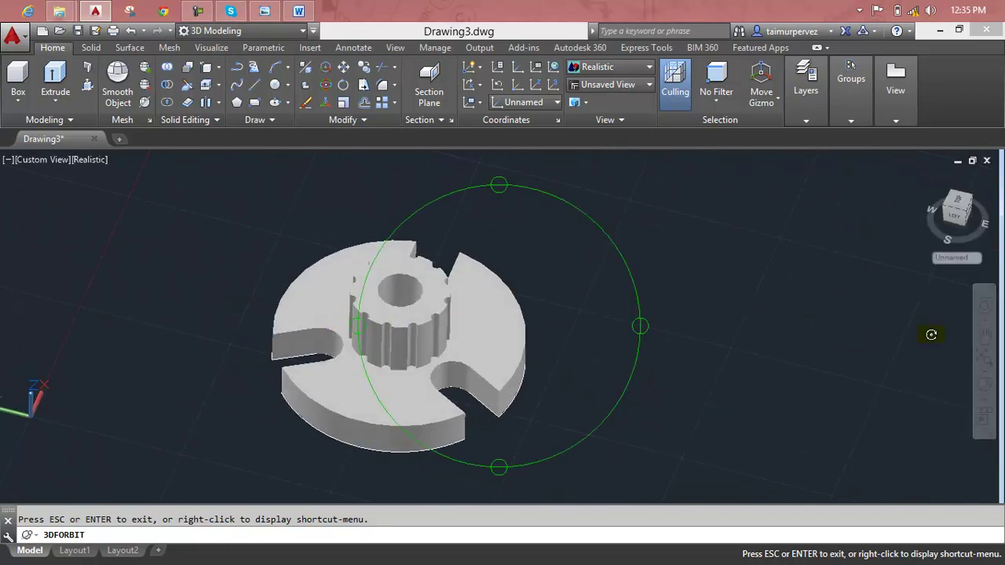
- Spin the part with Continuous Orbit, then check the Word lesson notes and return
left_click(990, 402)
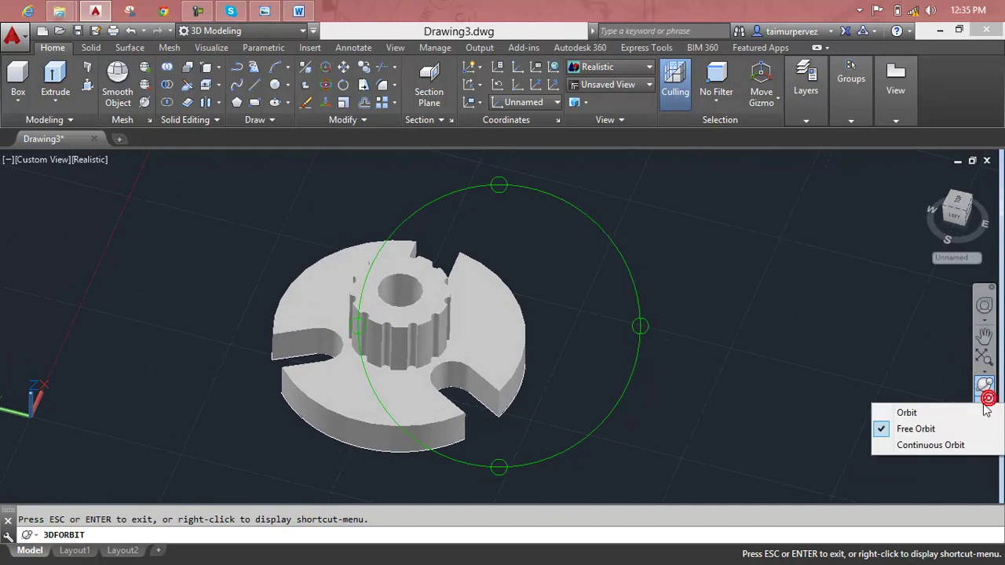
left_click(931, 445)
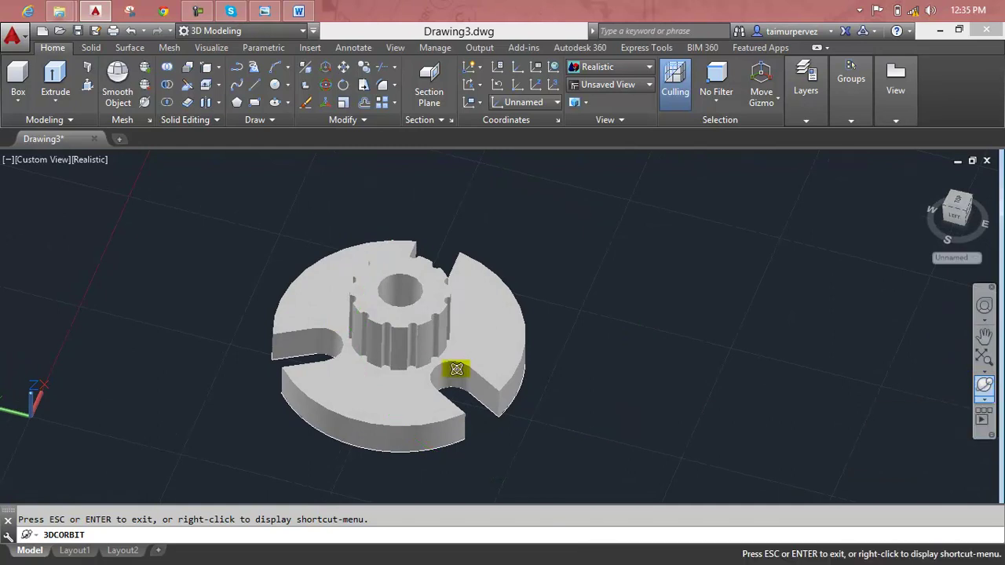
left_click_drag(427, 344, 409, 324)
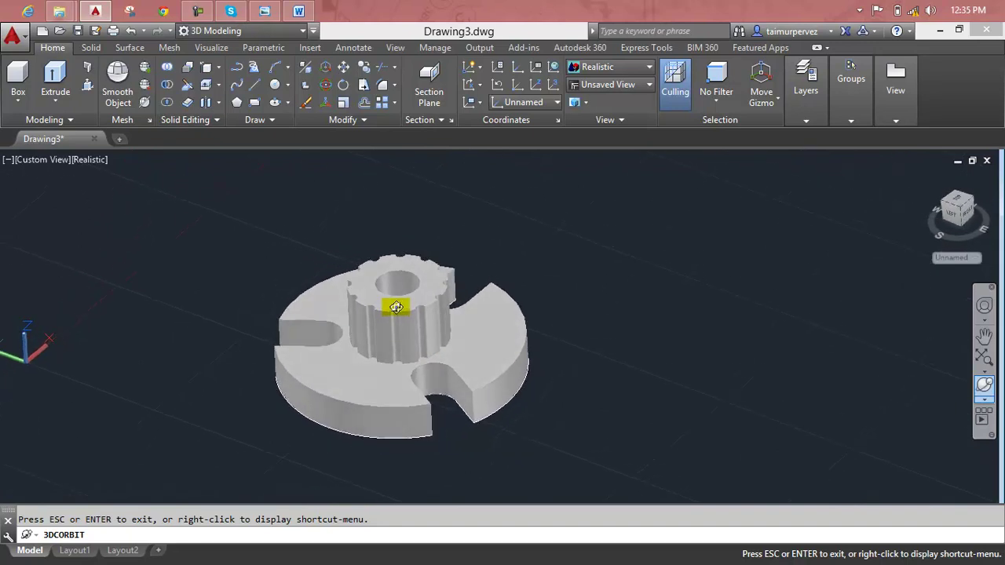
key("Escape")
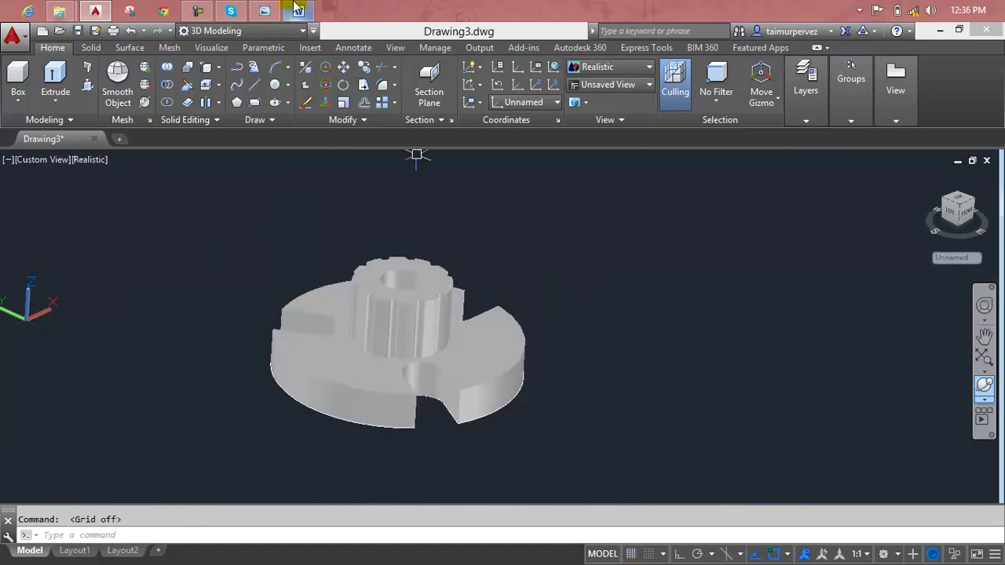
left_click(197, 8)
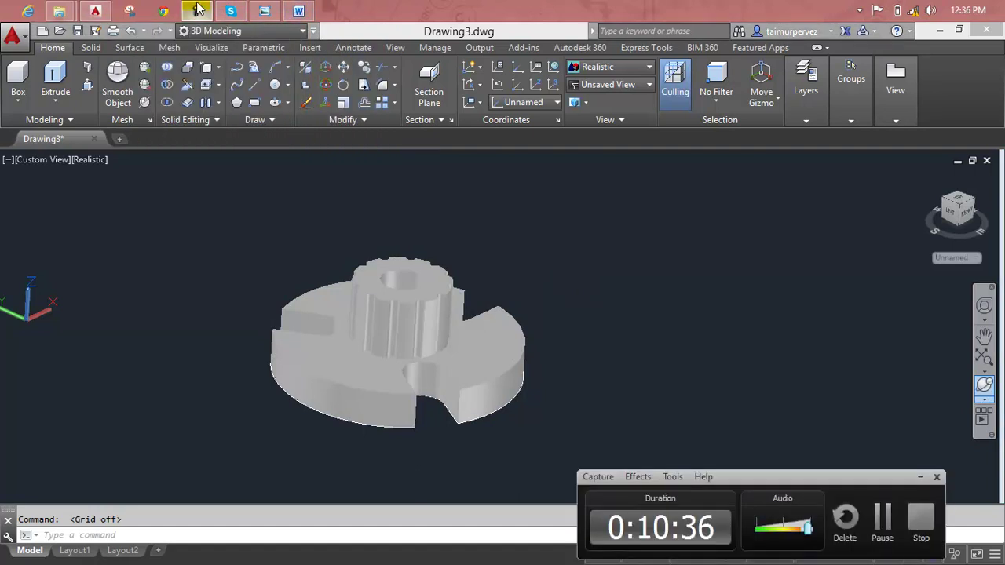
left_click(197, 8)
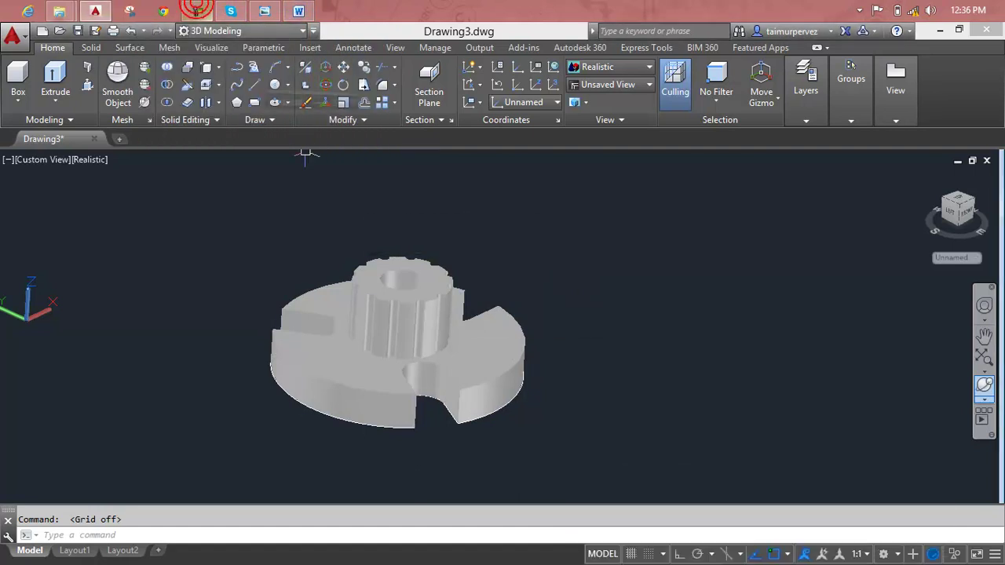
middle_click(607, 354, "shift")
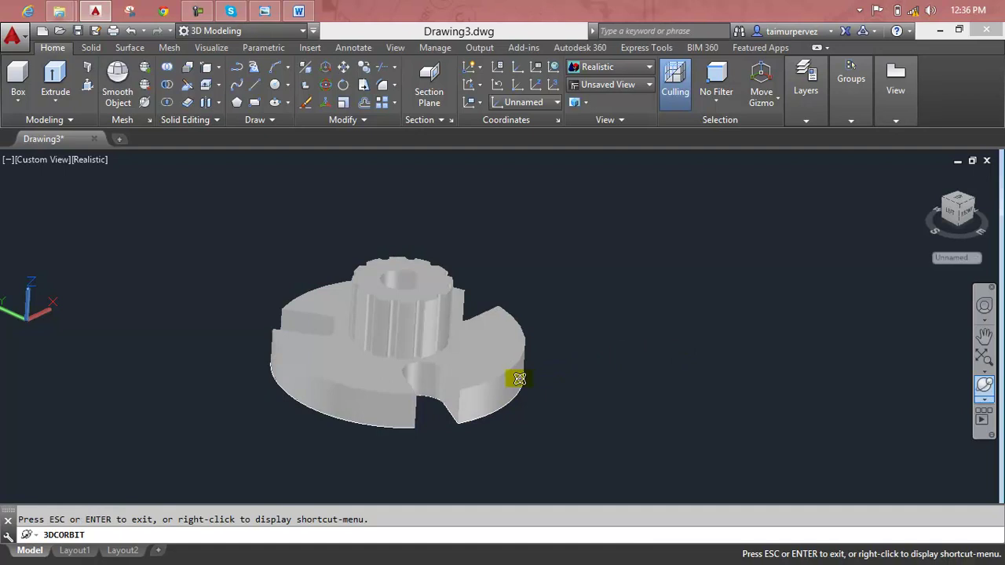
left_click_drag(519, 379, 594, 303)
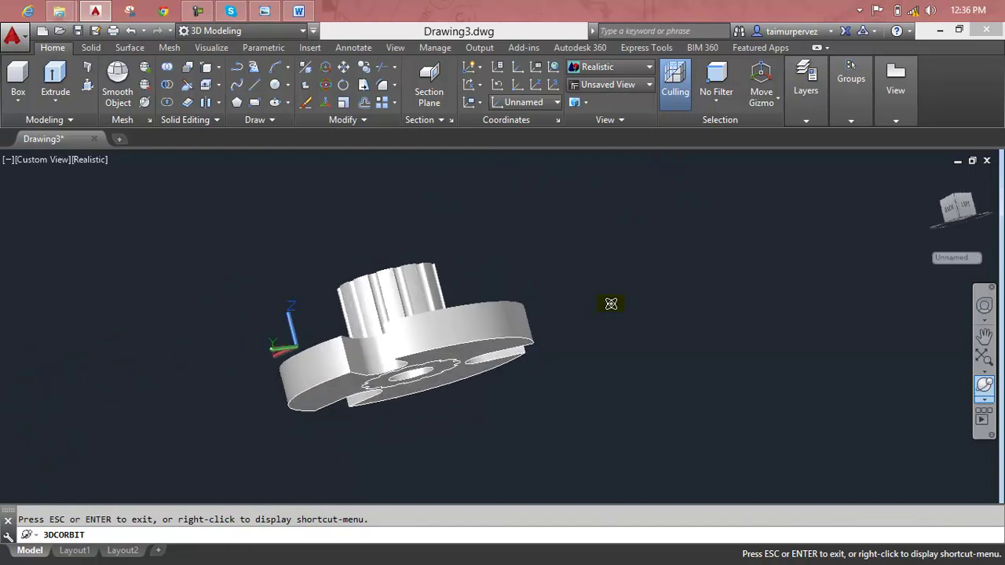
key("Escape")
key("Escape")
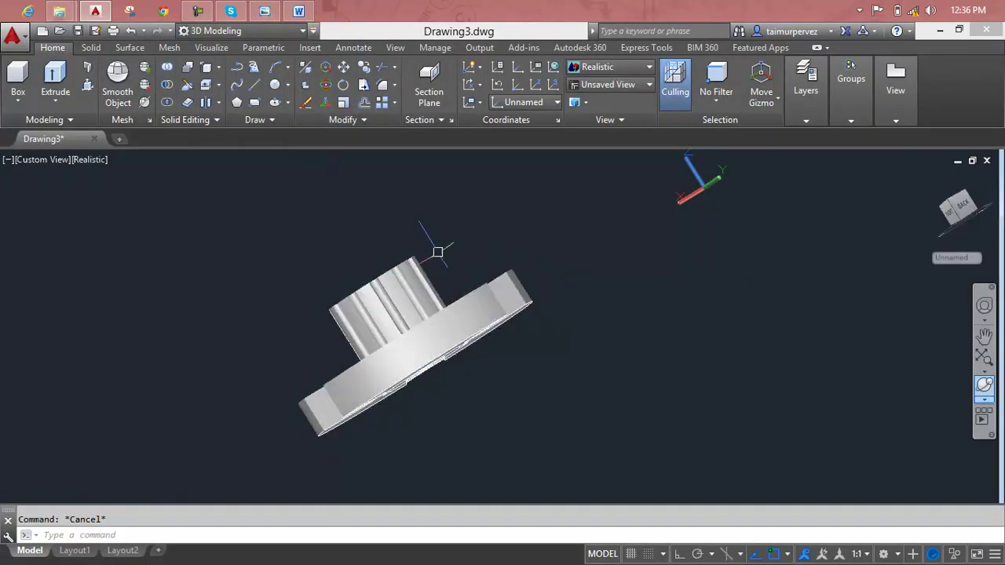
left_click(306, 8)
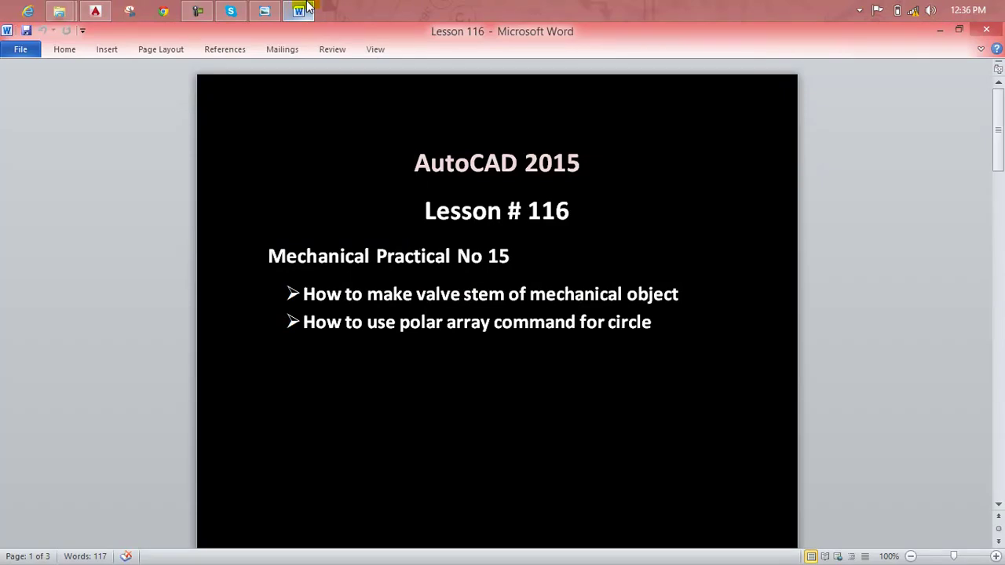
key("alt+Tab")
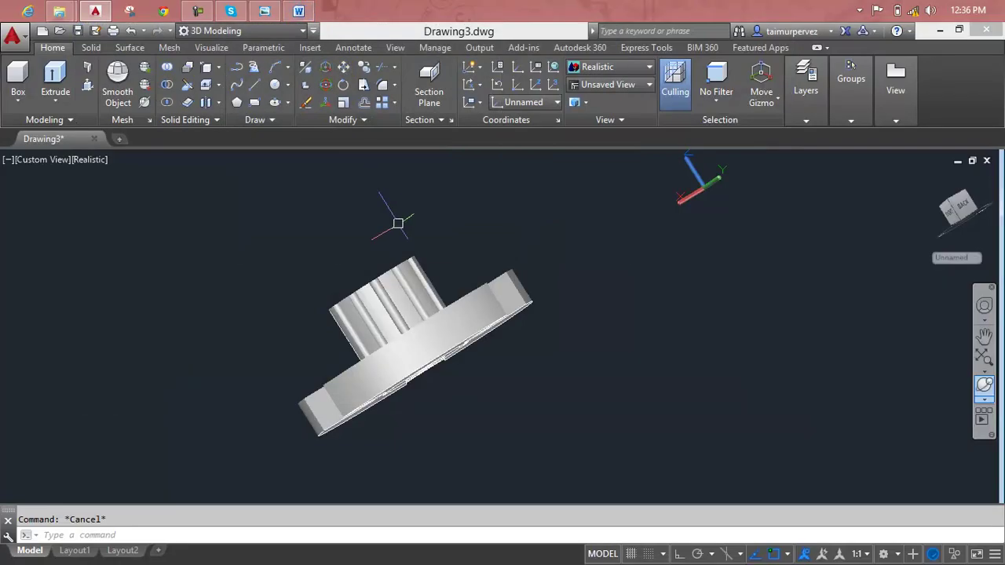
- Orbit to a top-down view and zoom in on the splined hub and disc slots
middle_click_drag(408, 290, 556, 374, "shift")
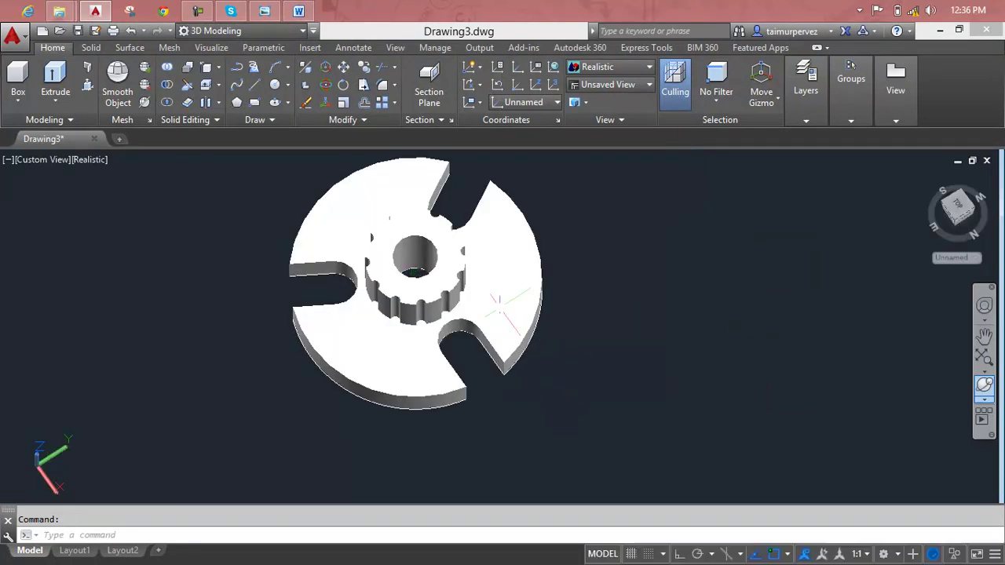
scroll(460, 255, "up", 2)
scroll(464, 250, "up", 2)
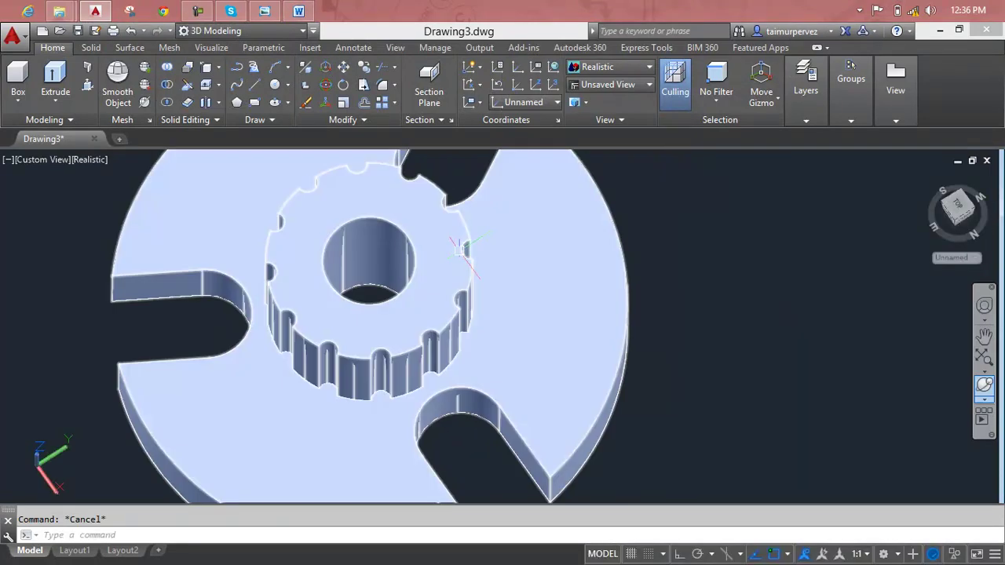